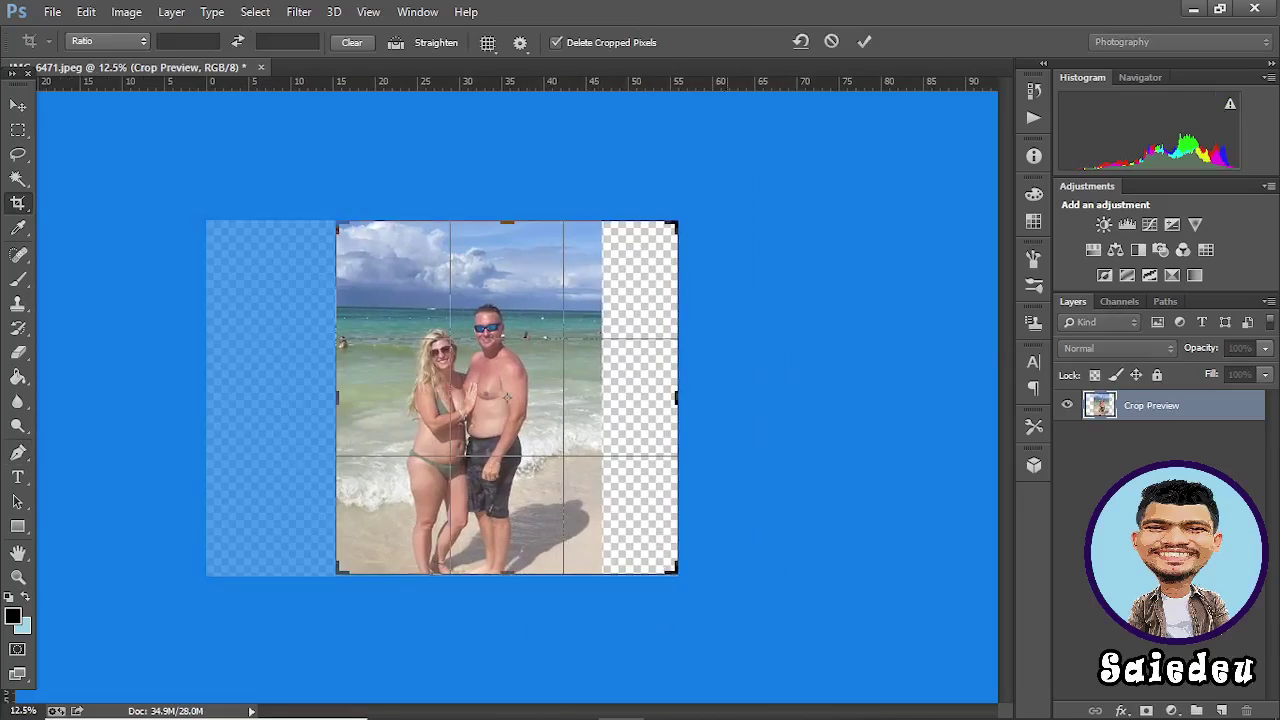
# - Apply the pending crop to the beach photo and duplicate Layer 0
pyautogui.press('Return')
pyautogui.hotkey('ctrl', '+')
pyautogui.hotkey('ctrl', '+')
pyautogui.hotkey('ctrl', '+')
pyautogui.hotkey('ctrl', 'j')
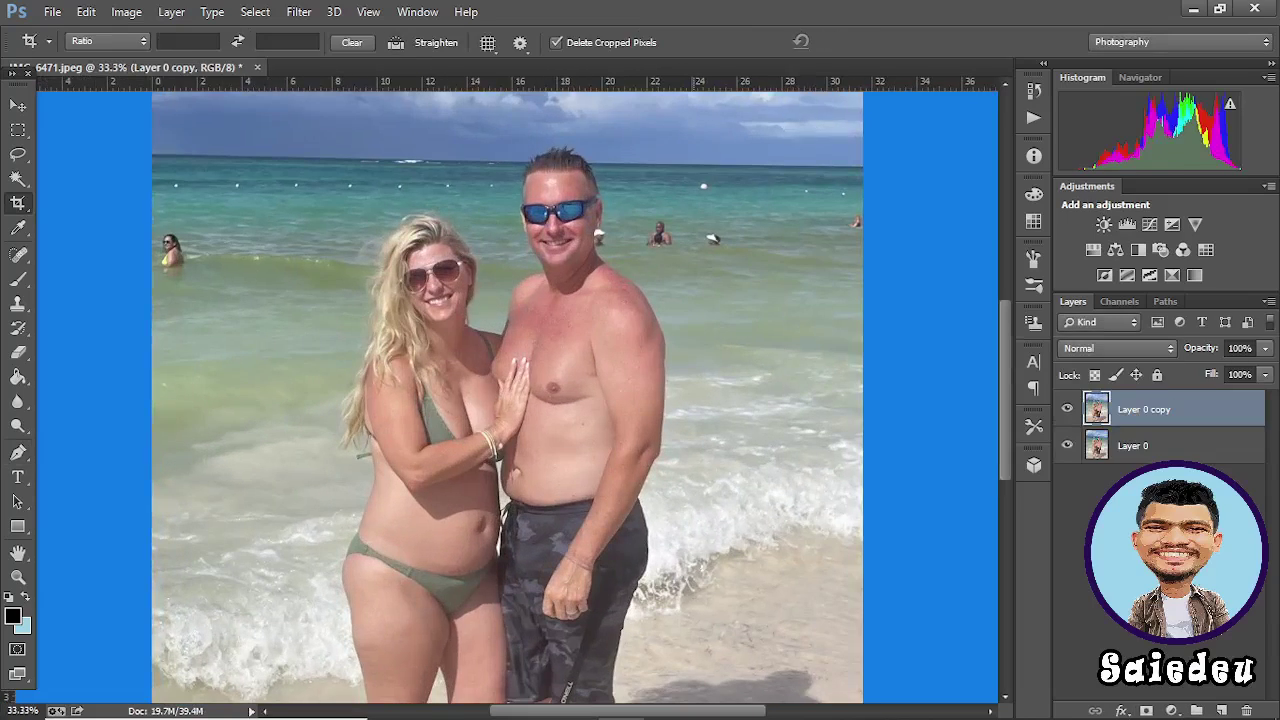
# - Remove the farther swimmer in the sea to the right of the man with a rectangular selection and Content-Aware fill
pyautogui.hotkey('ctrl', '+')
pyautogui.hotkey('ctrl', '+')
pyautogui.hotkey('ctrl', '+')
pyautogui.hotkey('ctrl', '+')
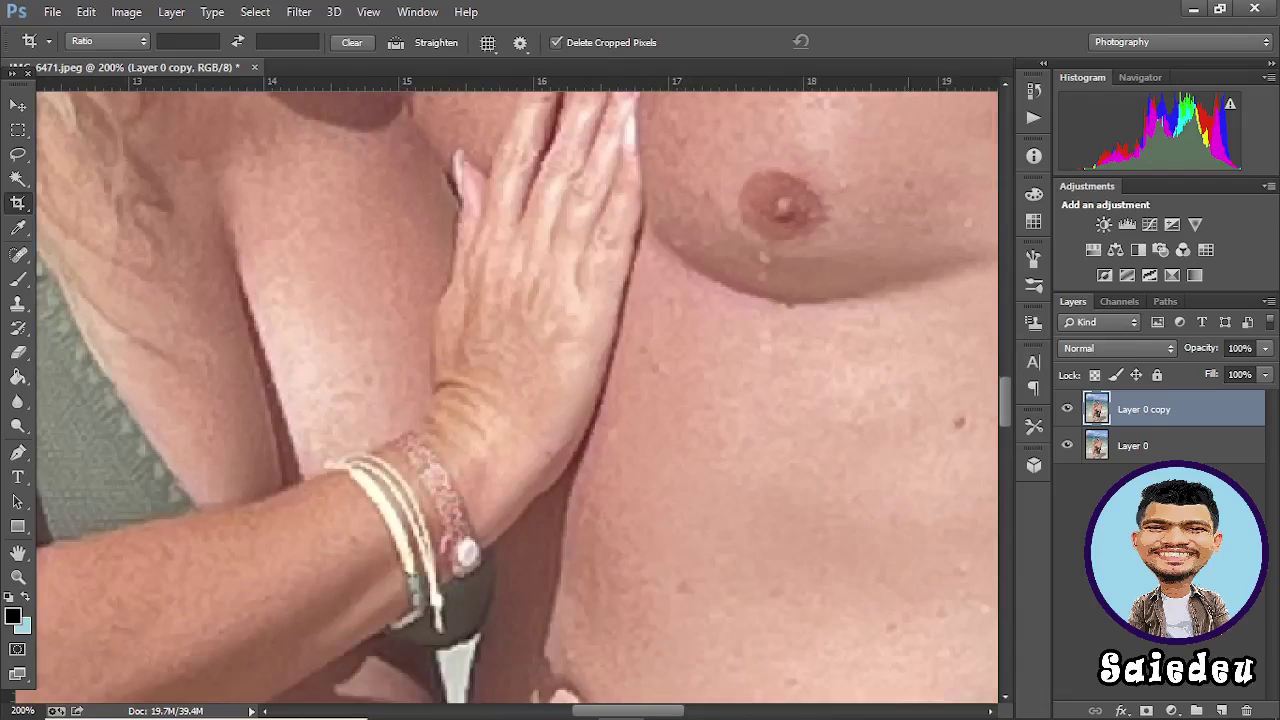
pyautogui.scroll(10, 518, 395)
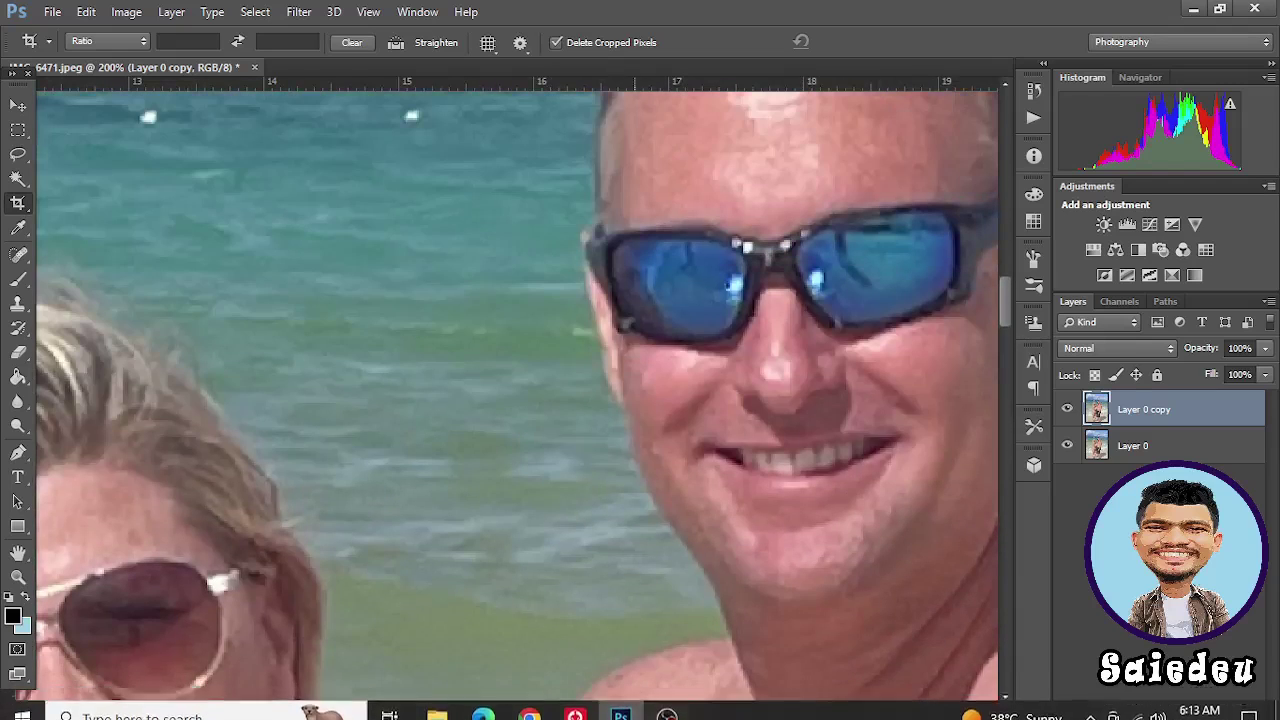
pyautogui.hscroll(10, 518, 395)
pyautogui.press('m')
pyautogui.moveTo(491, 402); pyautogui.dragTo(602, 494)
pyautogui.hotkey('shift', 'F5')
pyautogui.press('Return')
# - Select the remaining dark-haired swimmer in open water right of the man and replace the area with Content-Aware fill
pyautogui.moveTo(298, 487); pyautogui.dragTo(299, 488)
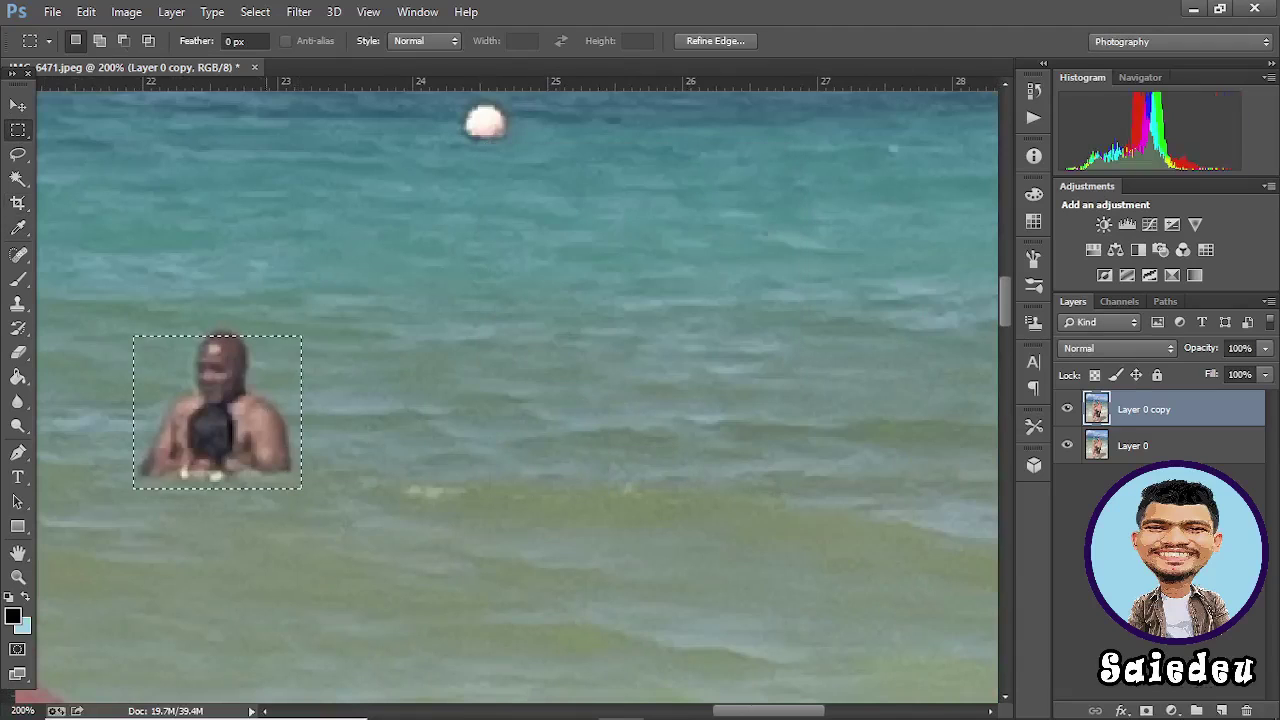
pyautogui.hotkey('shift', 'F5')
pyautogui.press('Return')
# - Remove the swimmer in the yellow bikini near the photo's left edge with a rectangular selection and Content-Aware fill, then deselect
pyautogui.hscroll(-10, 518, 395)
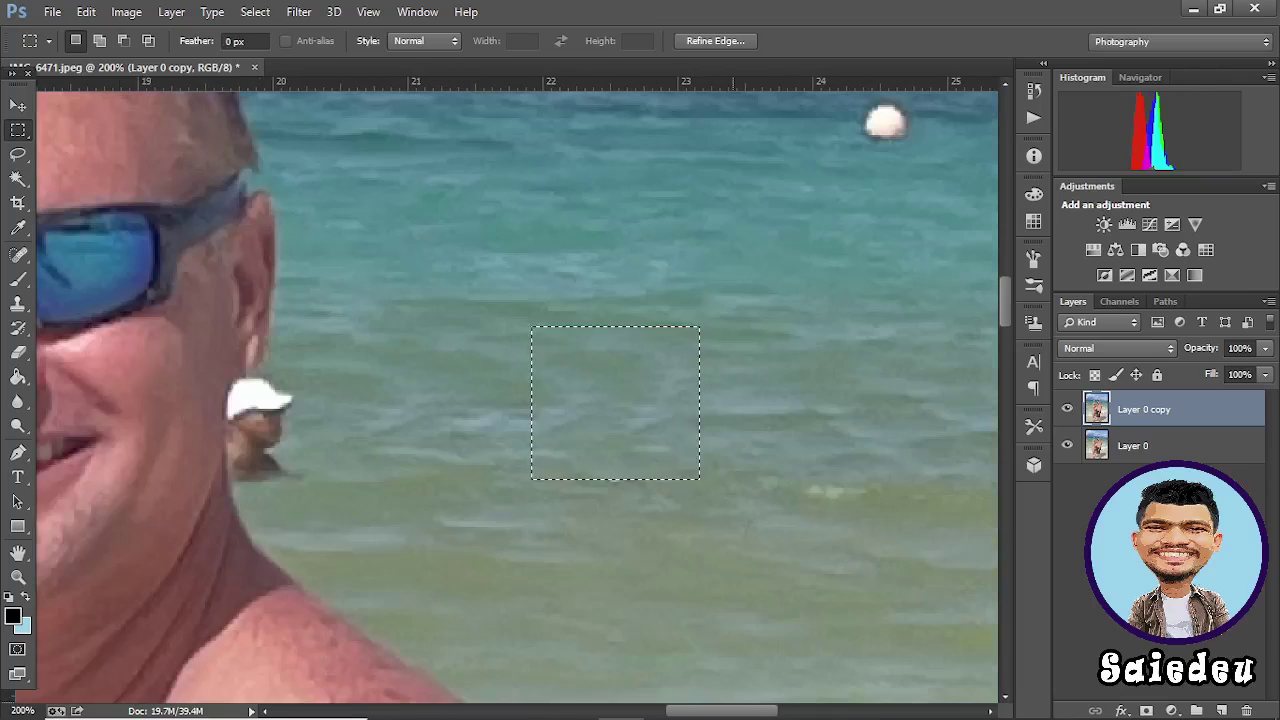
pyautogui.moveTo(722, 710); pyautogui.dragTo(407, 710)
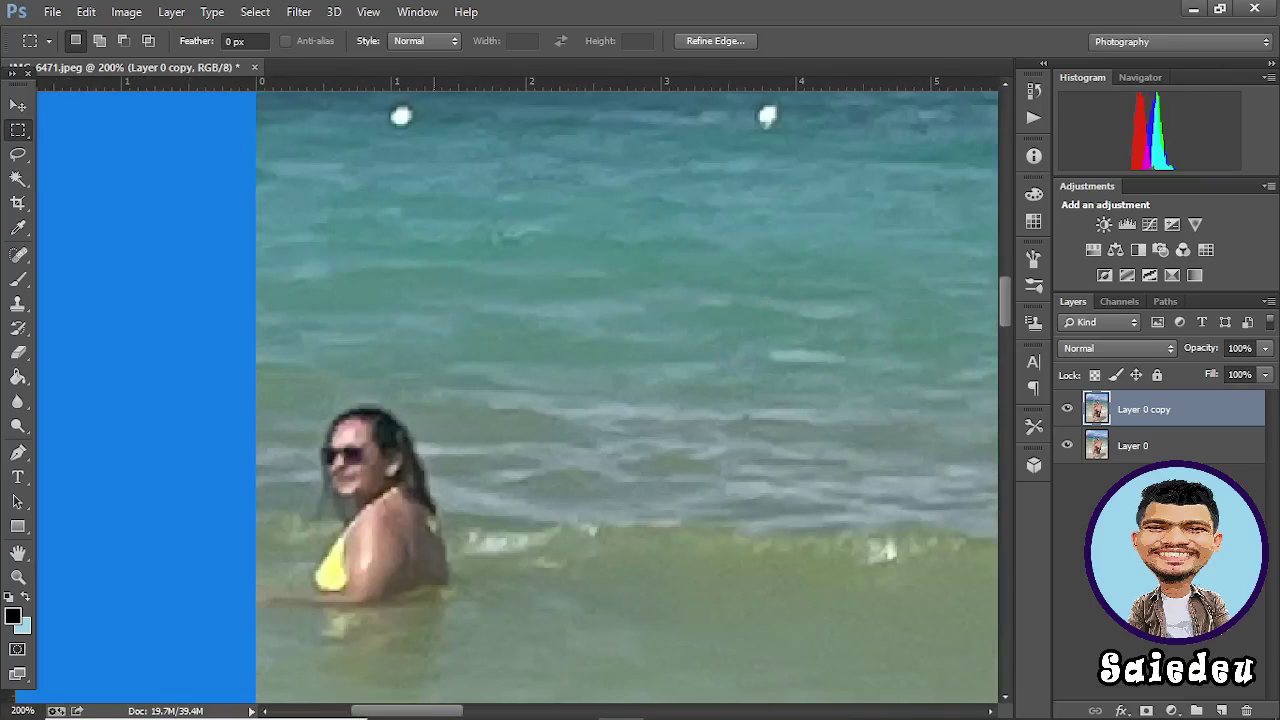
pyautogui.moveTo(441, 604); pyautogui.dragTo(463, 608)
pyautogui.hotkey('shift', 'F5')
pyautogui.press('Return')
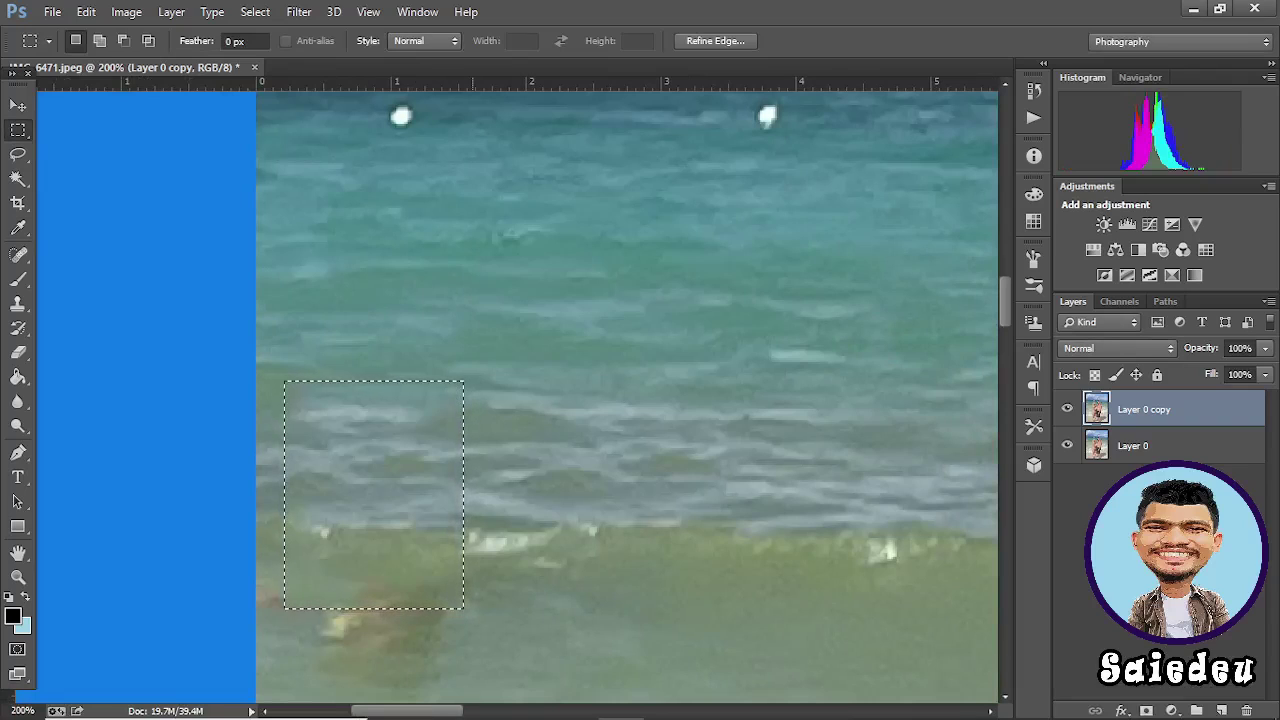
pyautogui.hotkey('ctrl', 'd')
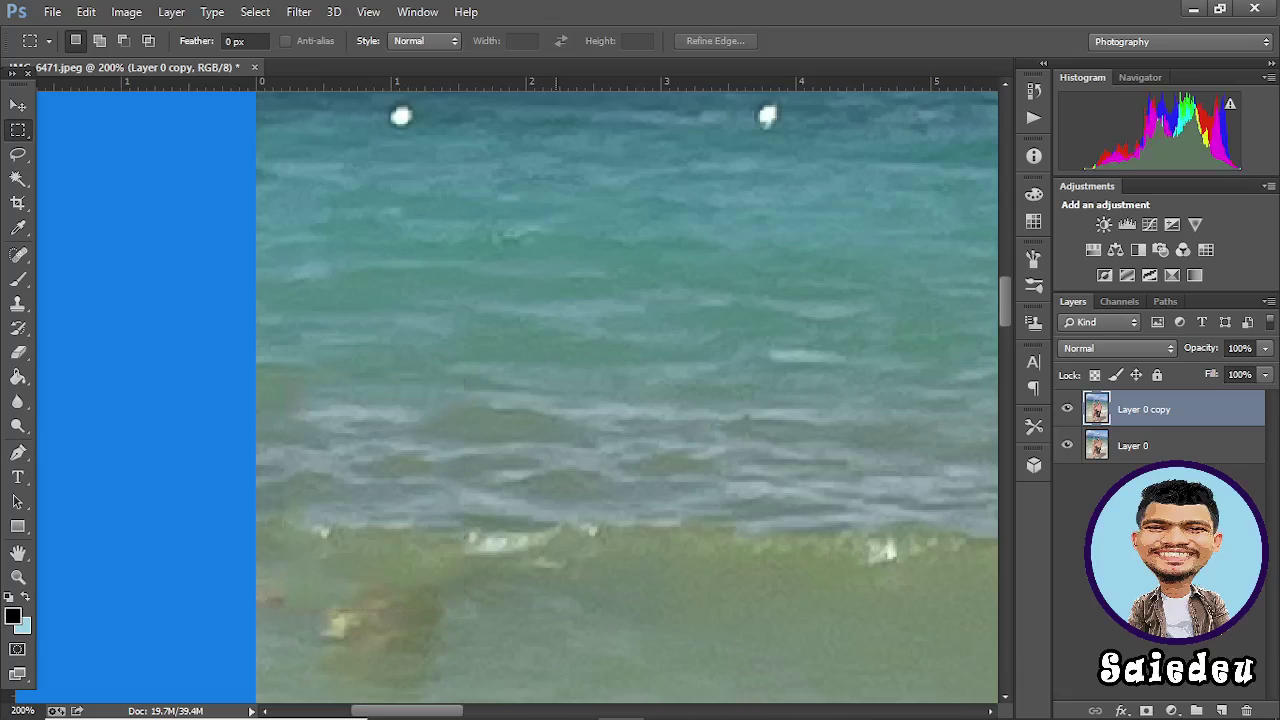
# - Copy the area around the white-capped swimmer beside the man's neck to a new layer and hide the two layers below
pyautogui.hotkey('ctrl', '-')
pyautogui.hotkey('ctrl', '-')
pyautogui.hotkey('ctrl', '-')
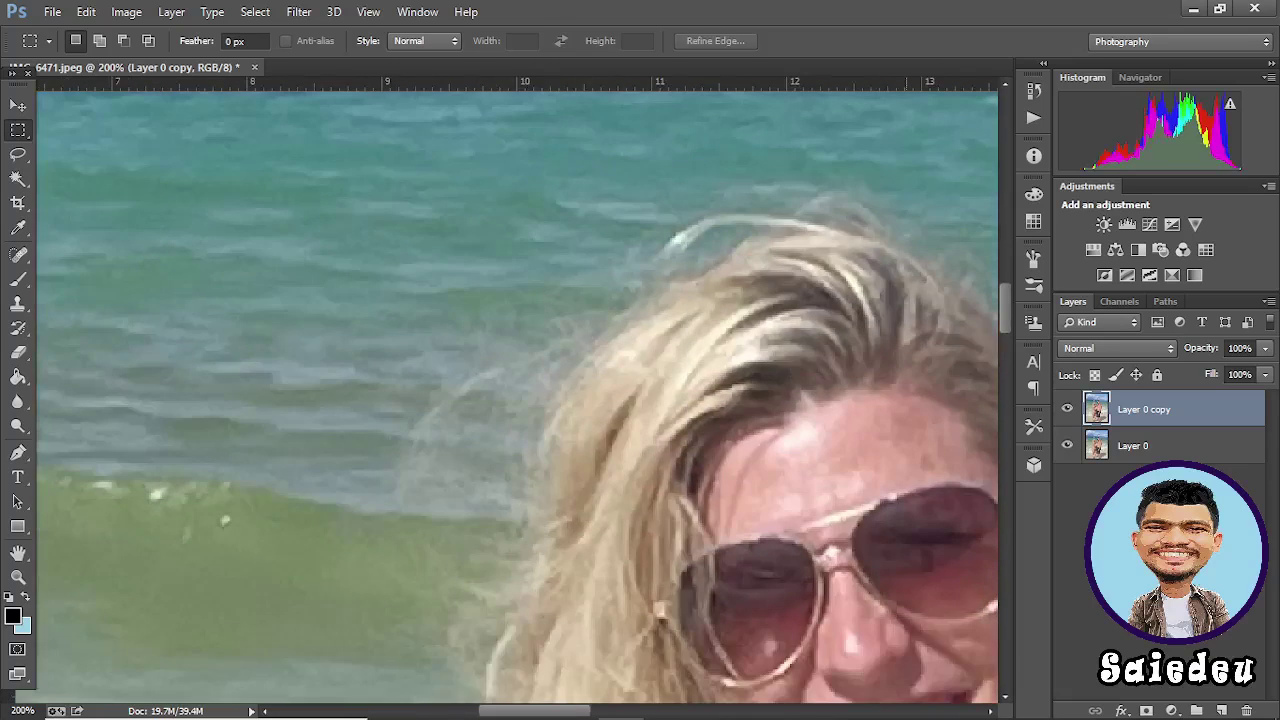
pyautogui.hotkey('ctrl', '+')
pyautogui.hotkey('ctrl', '+')
pyautogui.hotkey('ctrl', '+')
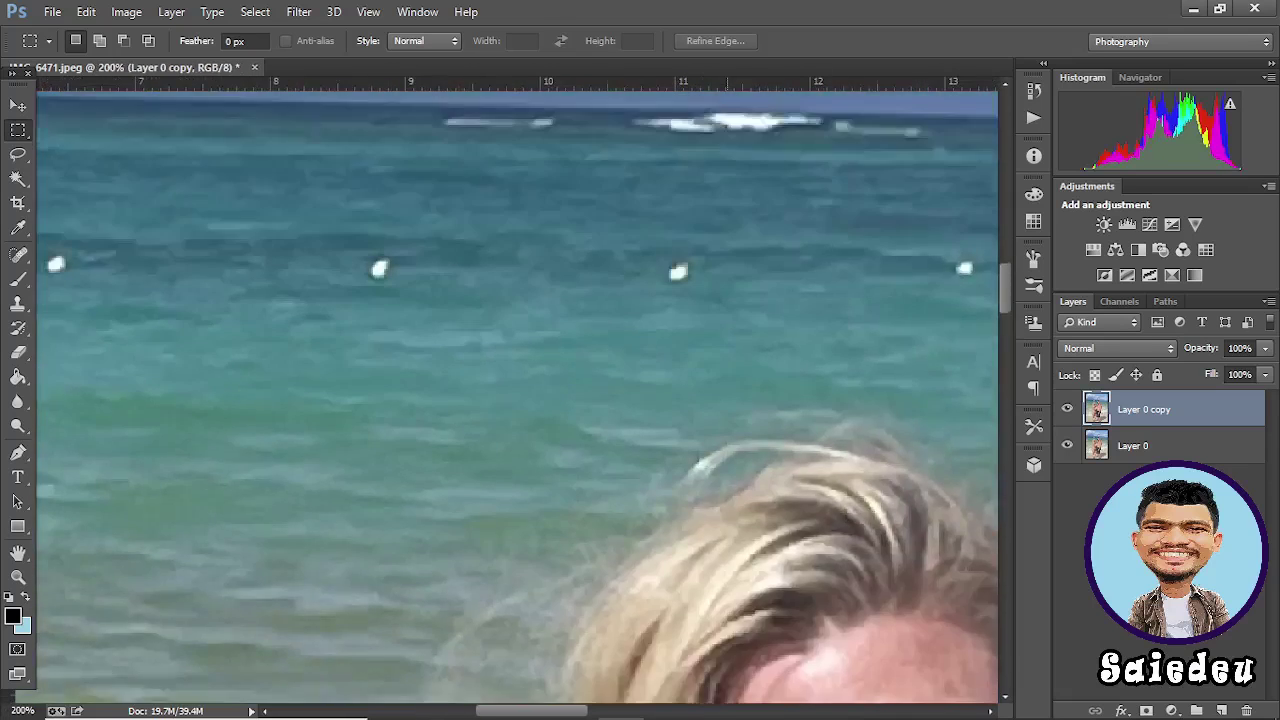
pyautogui.scroll(-3, 517, 397)
pyautogui.hscroll(5, 517, 397)
pyautogui.hotkey('ctrl', '+')
pyautogui.hotkey('ctrl', '+')
pyautogui.hotkey('ctrl', '+')
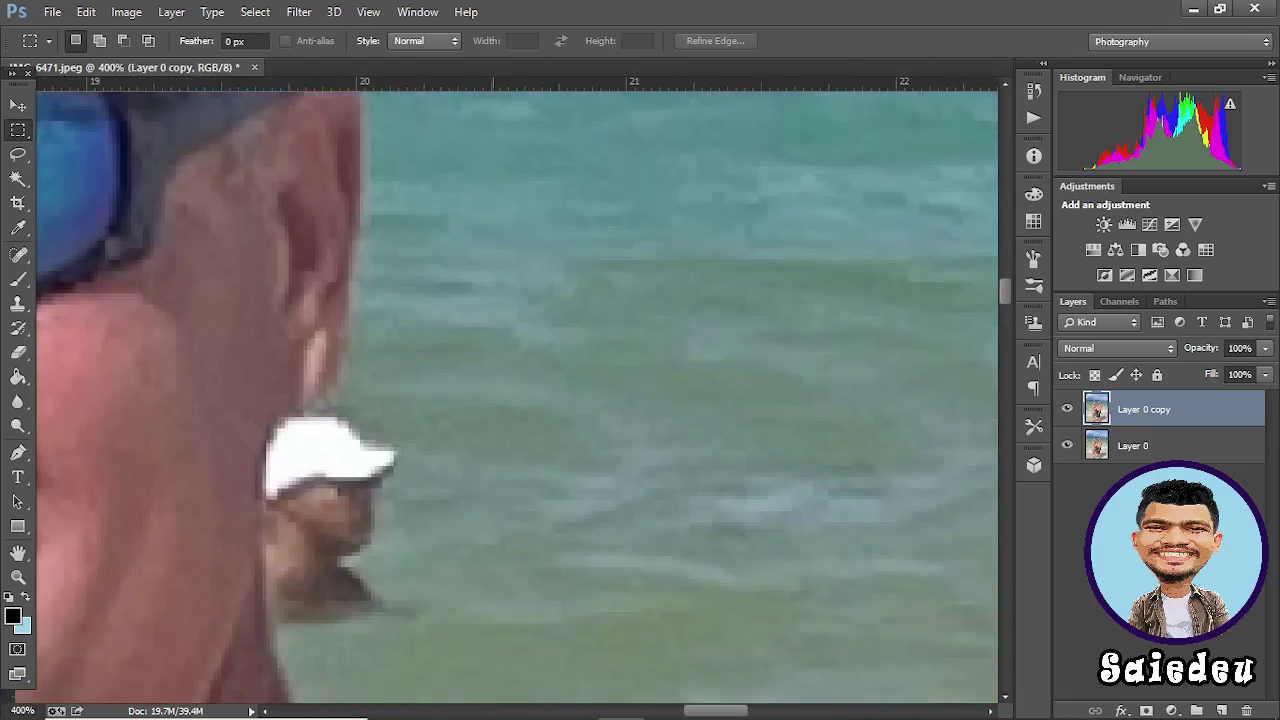
pyautogui.moveTo(57, 186)
pyautogui.mouseDown()
pyautogui.moveTo(389, 643)
pyautogui.moveTo(431, 656)
pyautogui.mouseUp()
pyautogui.moveTo(191, 462); pyautogui.dragTo(341, 555)
pyautogui.moveTo(354, 503); pyautogui.dragTo(354, 503)
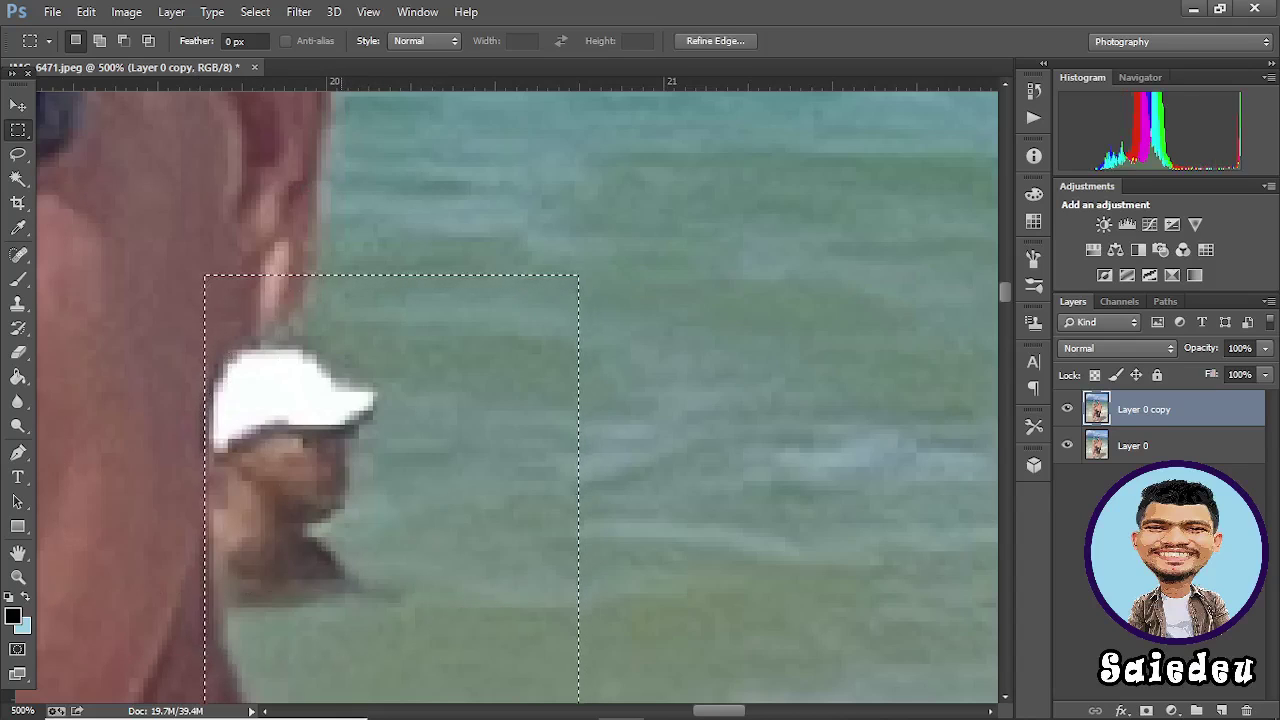
pyautogui.hotkey('ctrl', 'j')
pyautogui.moveTo(1067, 445); pyautogui.dragTo(1067, 481)
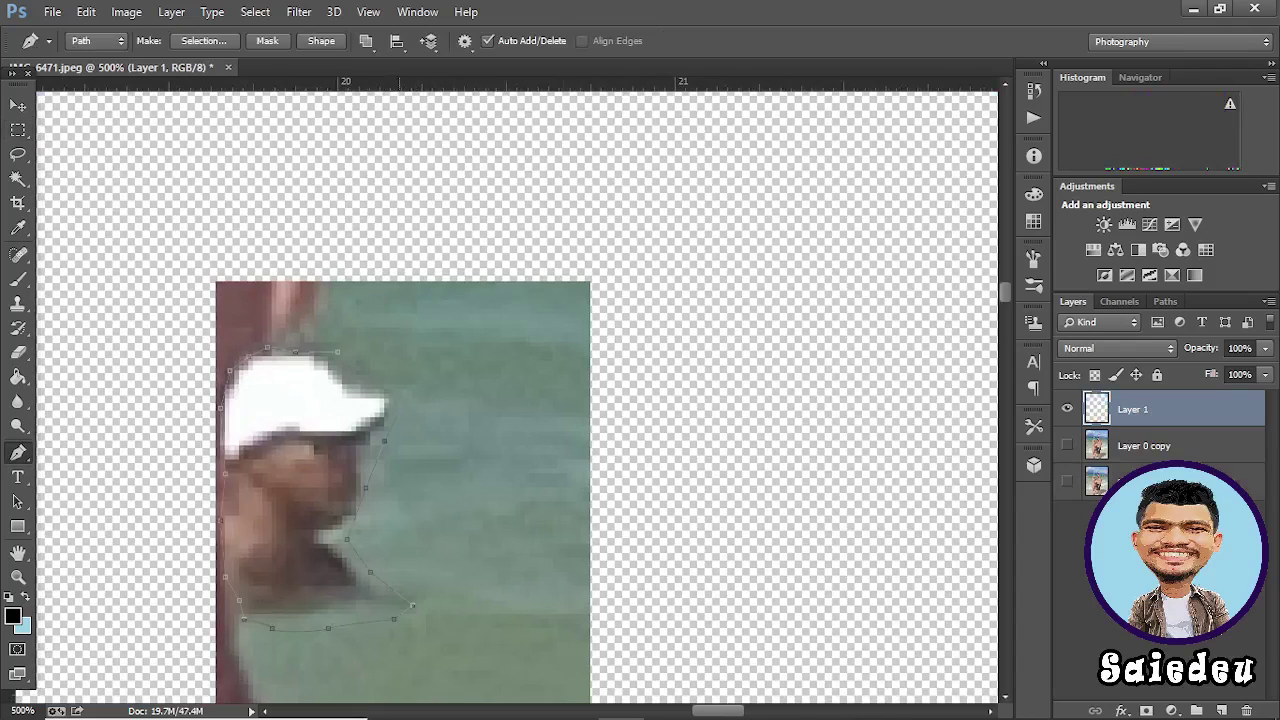
# - Turn the path around the white-capped swimmer into a selection and fill it with Content-Aware at 100% opacity
pyautogui.hotkey('ctrl', 'Return')
pyautogui.hotkey('shift', 'F5')
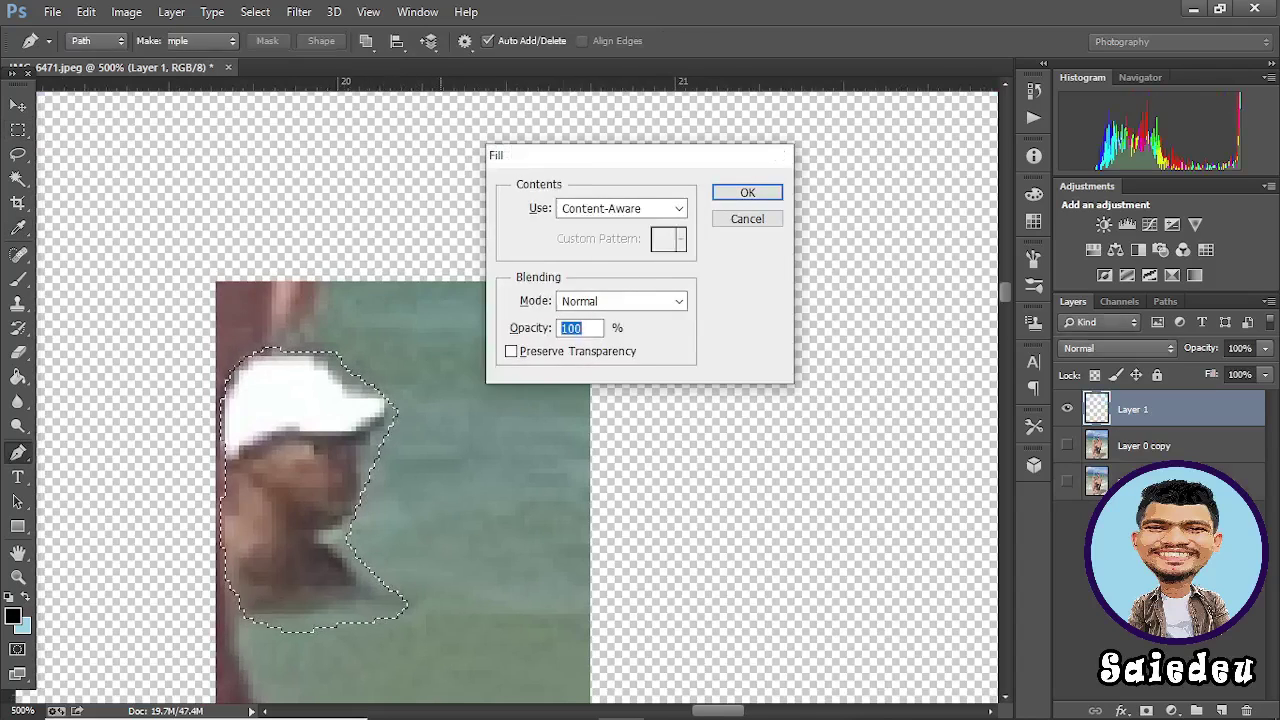
pyautogui.press('Return')
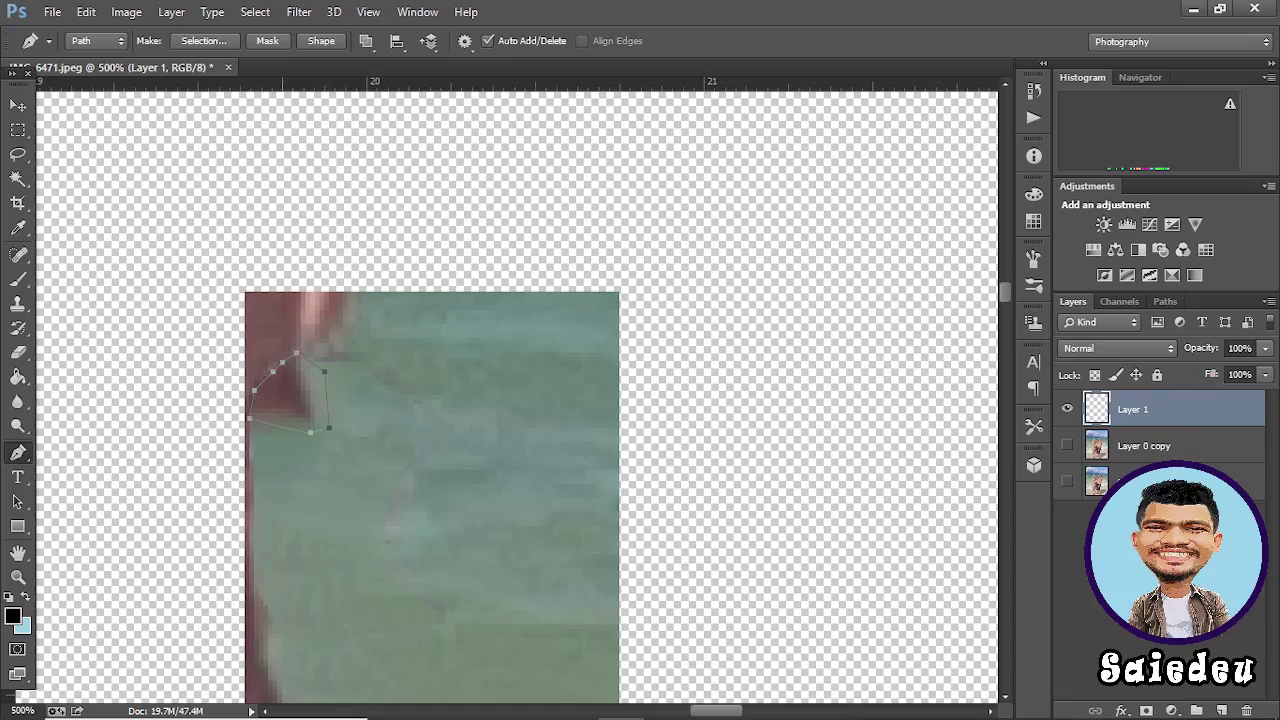
# - Replace the leftover skin-coloured patch below the man's ear with Content-Aware fill, deselect, and show the hidden layers again
pyautogui.hotkey('ctrl', 'Return')
pyautogui.hotkey('shift', 'F5')
pyautogui.press('Return')
pyautogui.hotkey('ctrl', 'd')
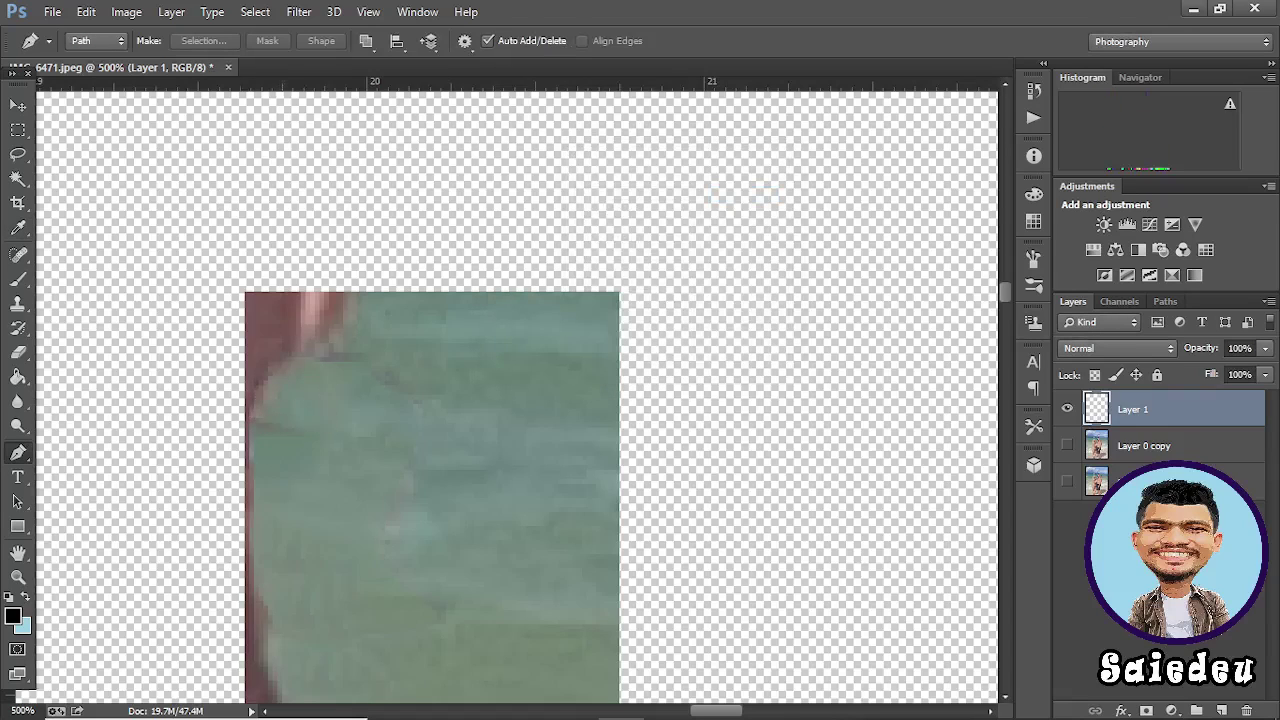
pyautogui.click(1067, 445)
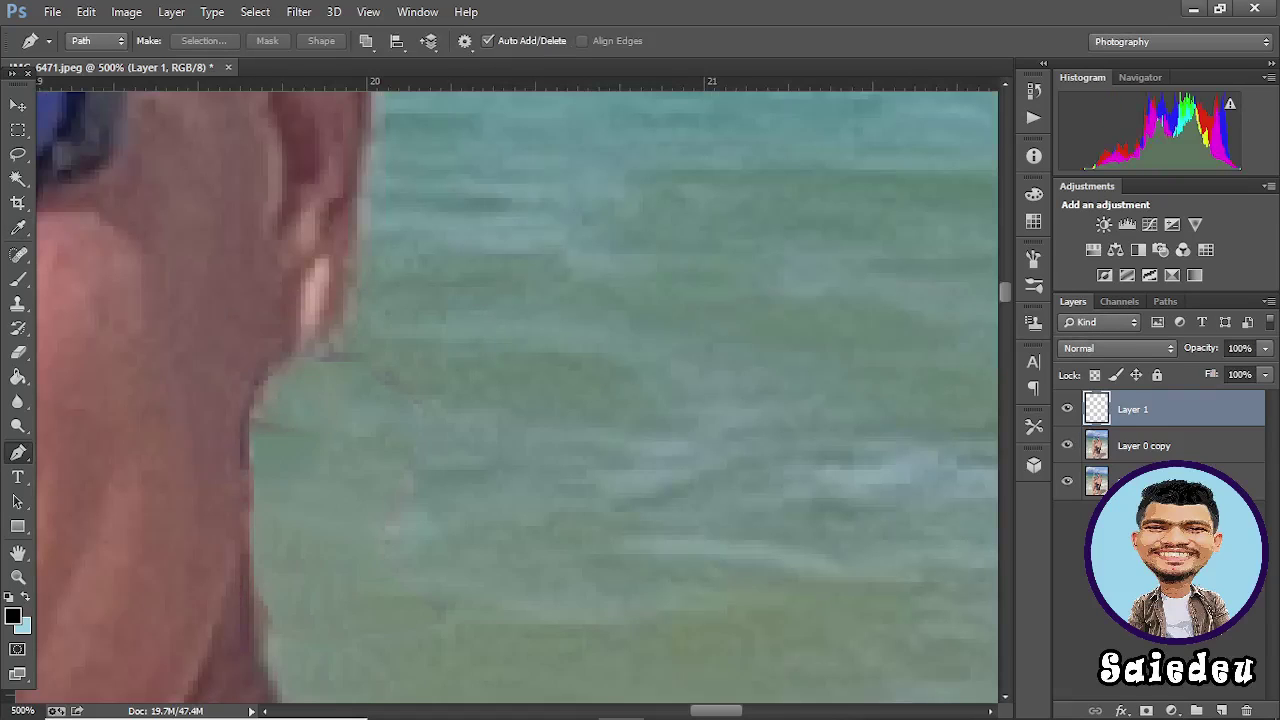
# - Select the partly visible swimmer at the photo's right edge on Layer 1, apply Content-Aware fill at 100% opacity and deselect
pyautogui.hotkey('ctrl', '-')
pyautogui.hotkey('ctrl', '-')
pyautogui.hotkey('ctrl', '-')
pyautogui.hotkey('ctrl', '-')
pyautogui.hotkey('ctrl', '-')
pyautogui.hotkey('ctrl', '-')
pyautogui.hotkey('ctrl', '-')
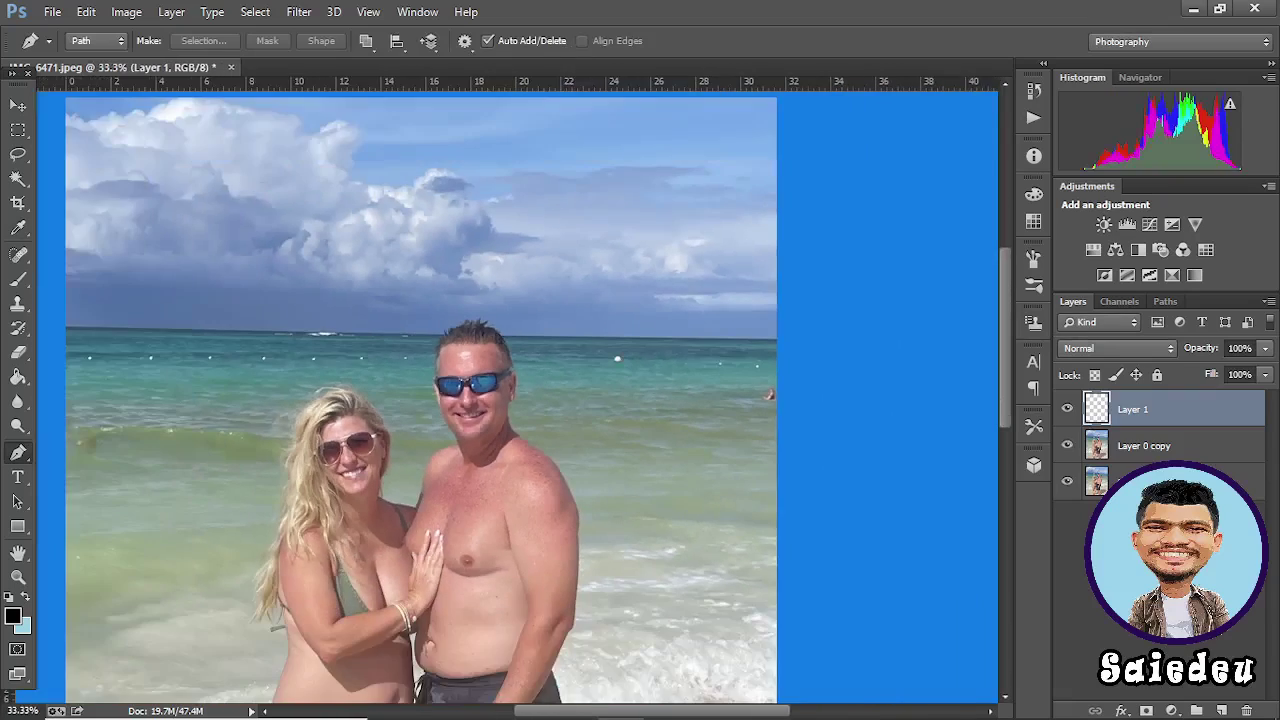
pyautogui.hotkey('ctrl', '+')
pyautogui.press('m')
pyautogui.hotkey('shift', 'F5')
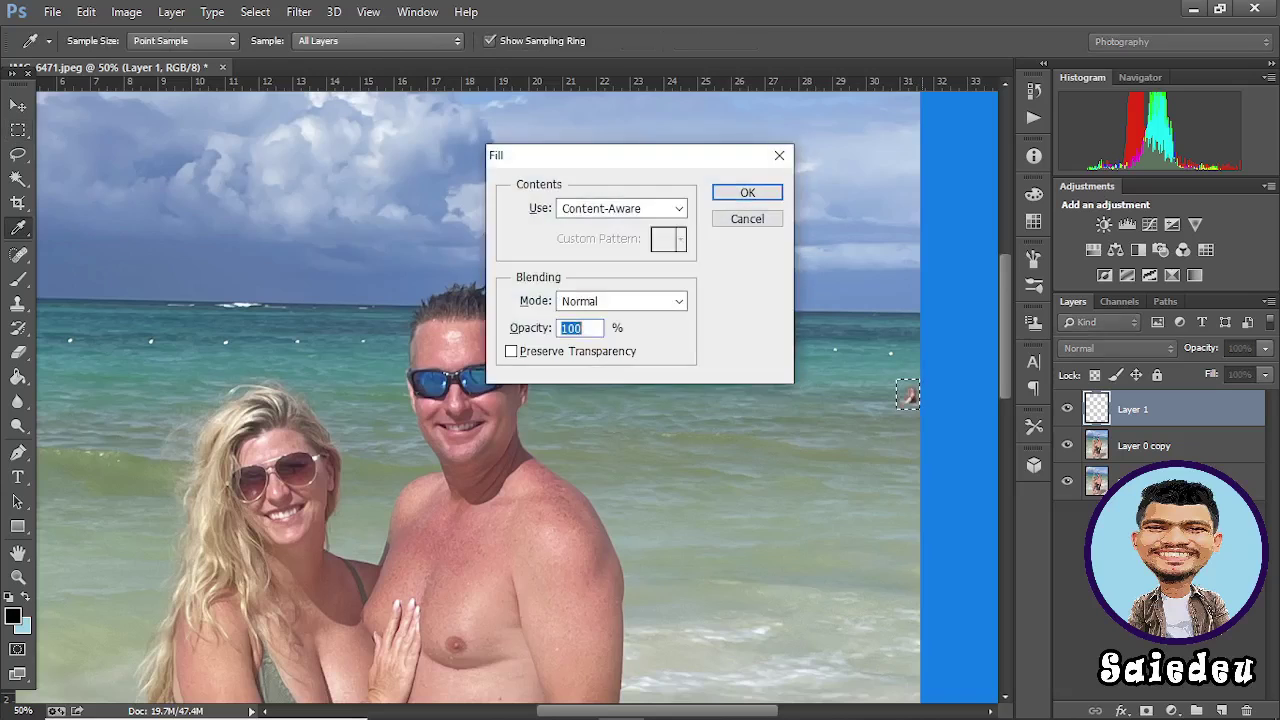
pyautogui.press('Return')
pyautogui.hotkey('ctrl', 'd')
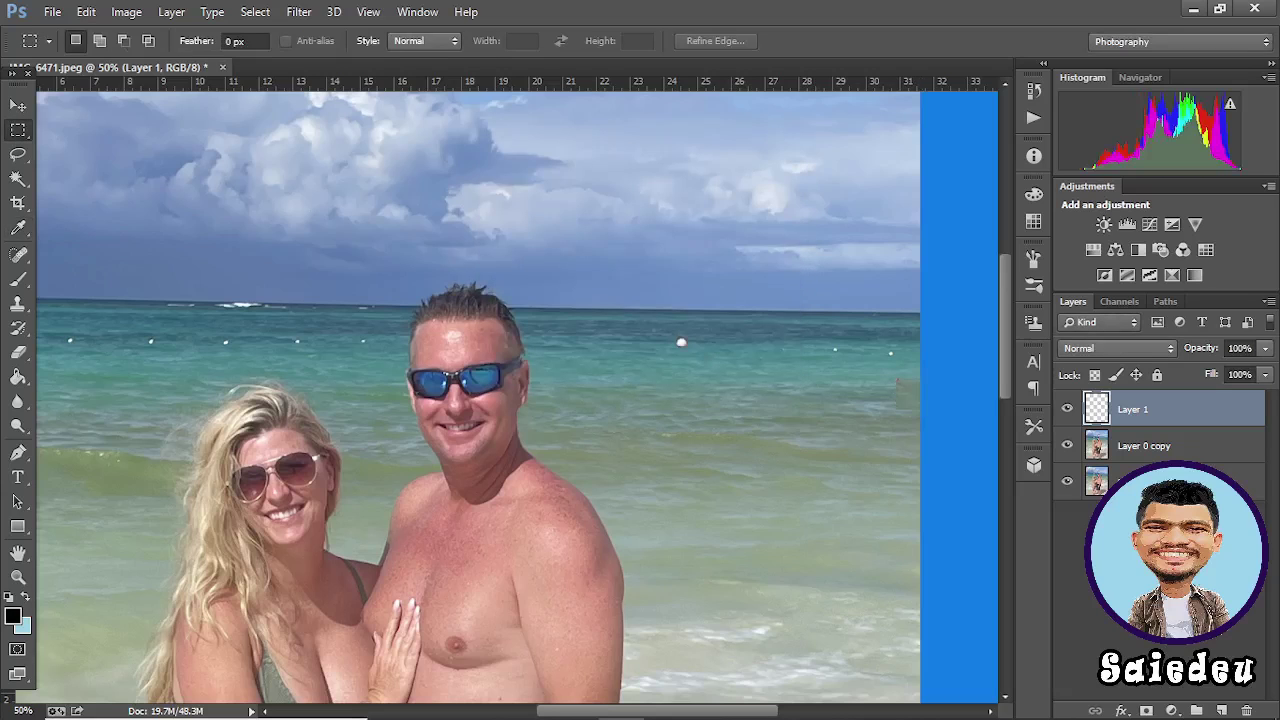
# - Make Layer 0 copy active and inspect the line of white buoys below the horizon up to the photo's right edge
pyautogui.click(1100, 434)
pyautogui.hotkey('ctrl', '-')
pyautogui.hotkey('ctrl', '-')
pyautogui.hotkey('ctrl', '+')
pyautogui.hotkey('ctrl', '+')
pyautogui.scroll(5, 517, 397)
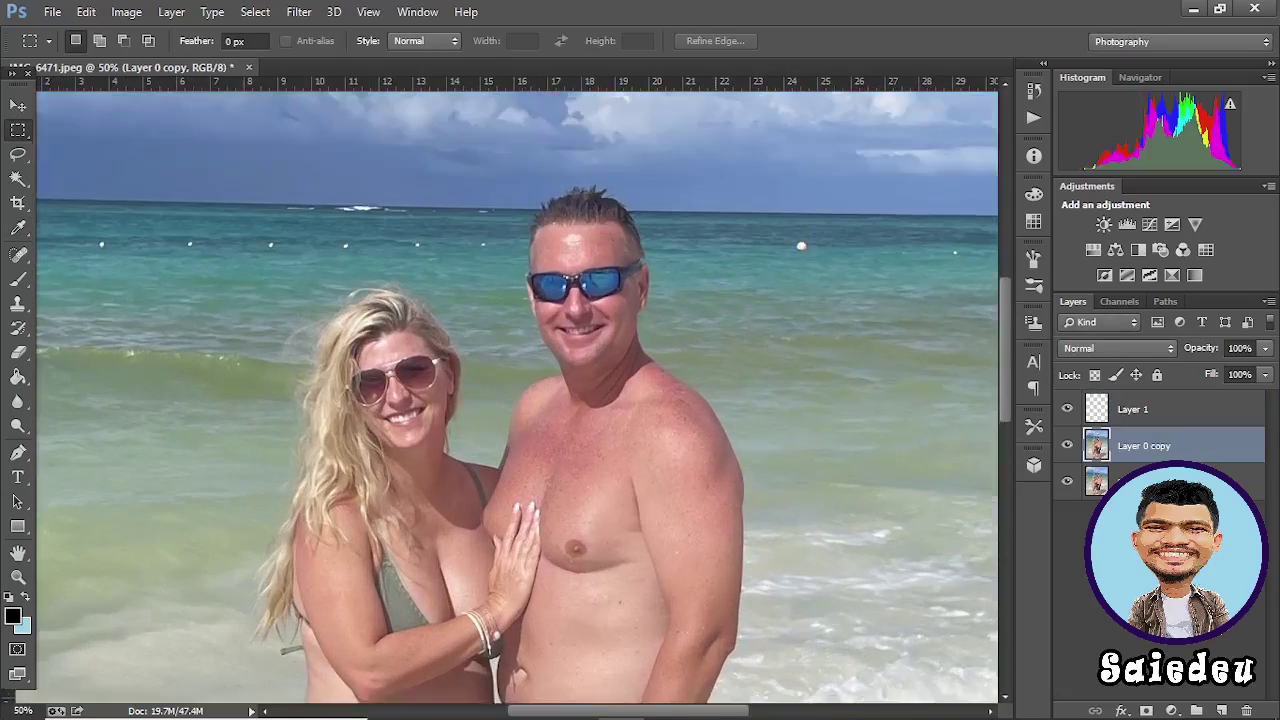
pyautogui.hotkey('ctrl', '+')
pyautogui.hotkey('ctrl', '+')
pyautogui.hotkey('ctrl', '+')
pyautogui.moveTo(665, 711); pyautogui.dragTo(871, 716)
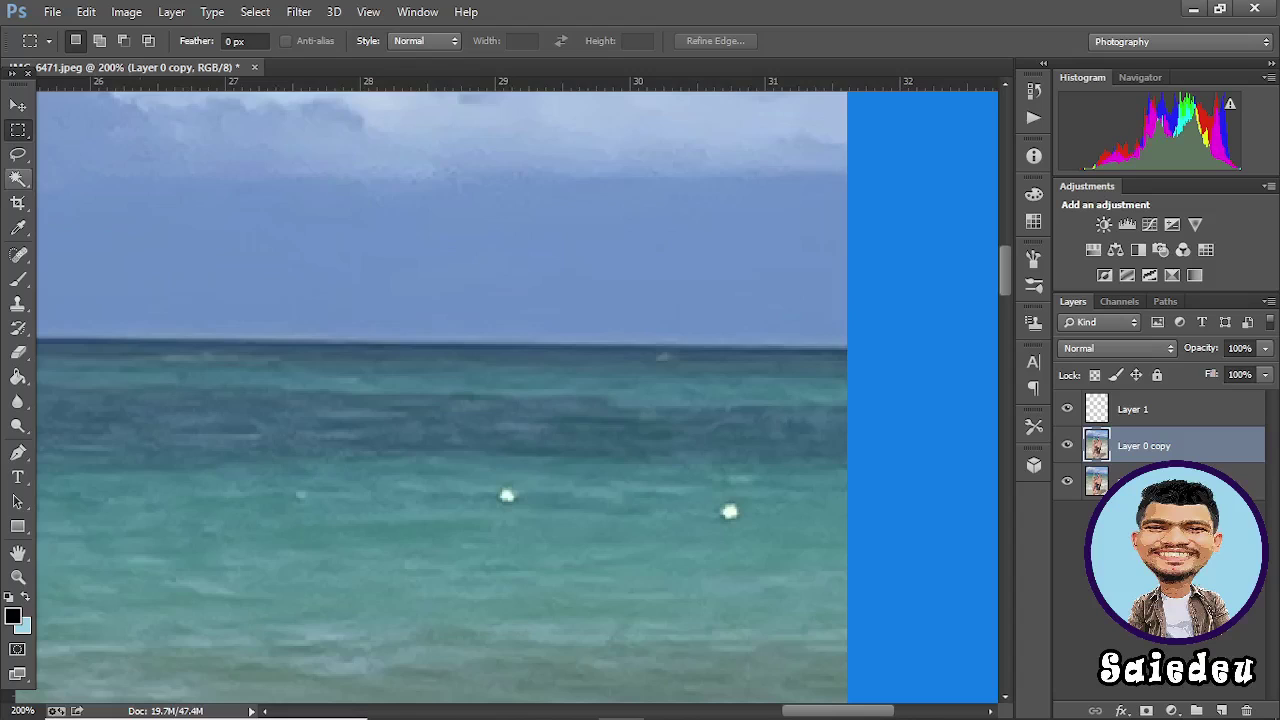
pyautogui.hotkey('ctrl', '-')
pyautogui.hotkey('ctrl', '-')
pyautogui.hotkey('ctrl', '-')
pyautogui.hotkey('ctrl', '-')
pyautogui.hotkey('ctrl', '-')
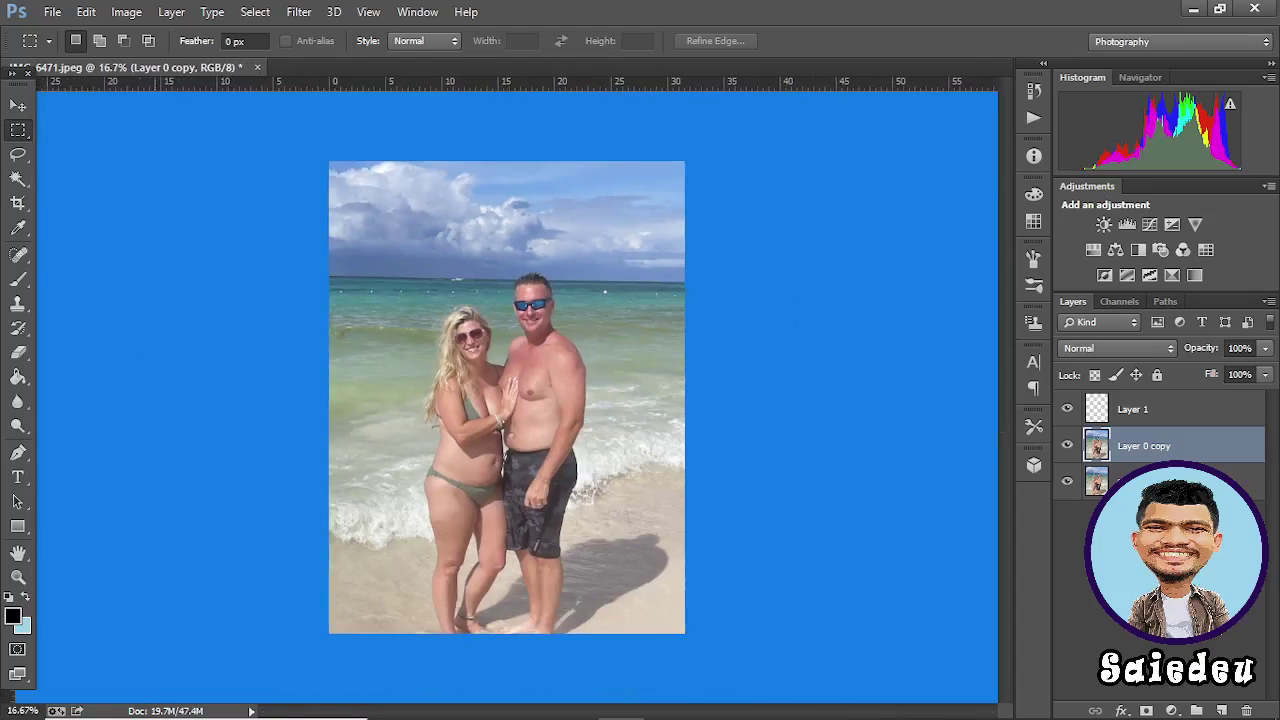
# - Select all the white buoys on both sides of the couple together, replace them with Content-Aware fill and deselect
pyautogui.hotkey('ctrl', '+')
pyautogui.moveTo(252, 230)
pyautogui.mouseDown()
pyautogui.moveTo(265, 245)
pyautogui.moveTo(357, 245)
pyautogui.mouseUp()
pyautogui.hotkey('shift', 'F5')
pyautogui.press('Return')
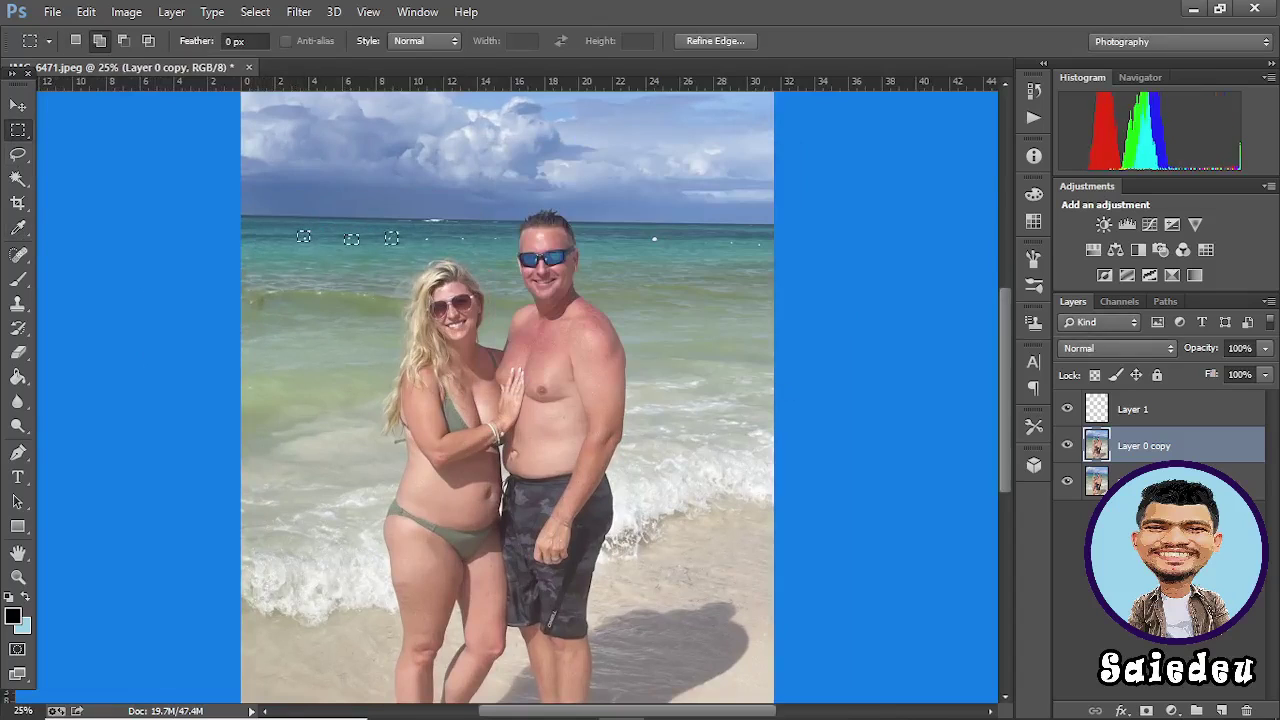
pyautogui.moveTo(460, 232); pyautogui.dragTo(500, 241)
pyautogui.moveTo(649, 233); pyautogui.dragTo(767, 251)
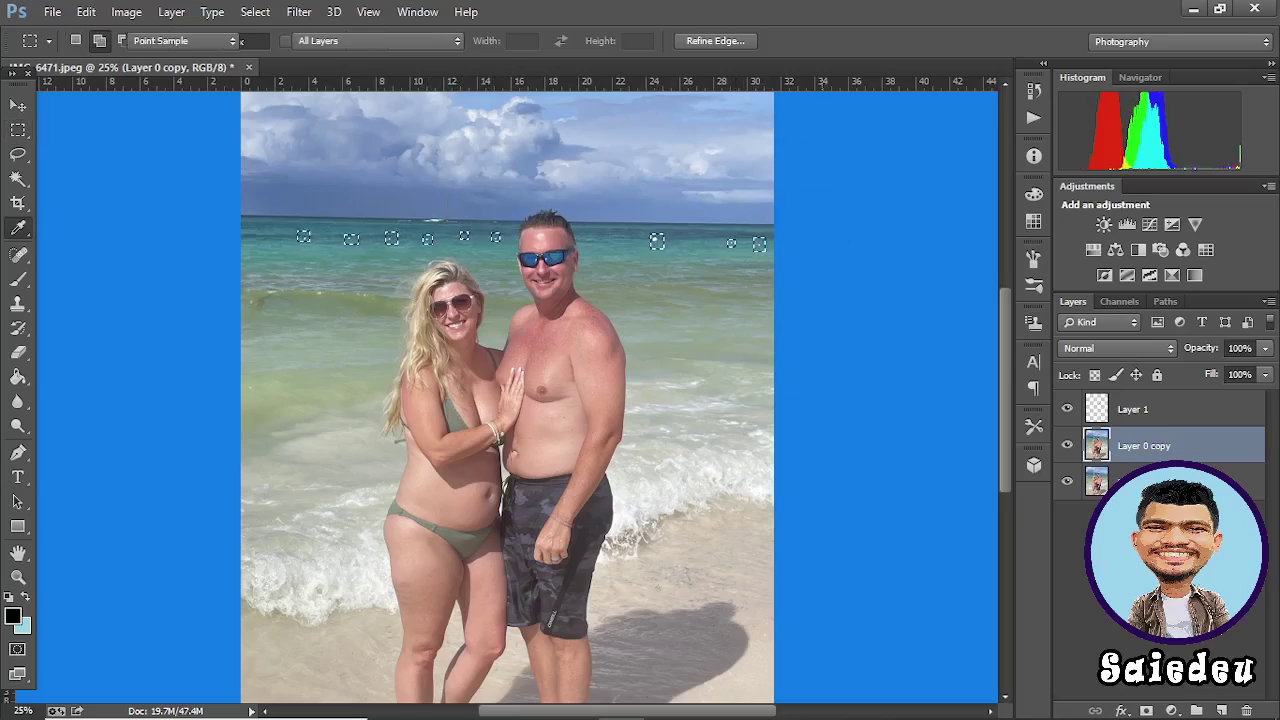
pyautogui.hotkey('ctrl', 'd')
# - Save the retouched photo in PNG format as IMG_6471 in the Project folder
pyautogui.hotkey('ctrl', '-')
pyautogui.hotkey('ctrl', 'shift', 's')
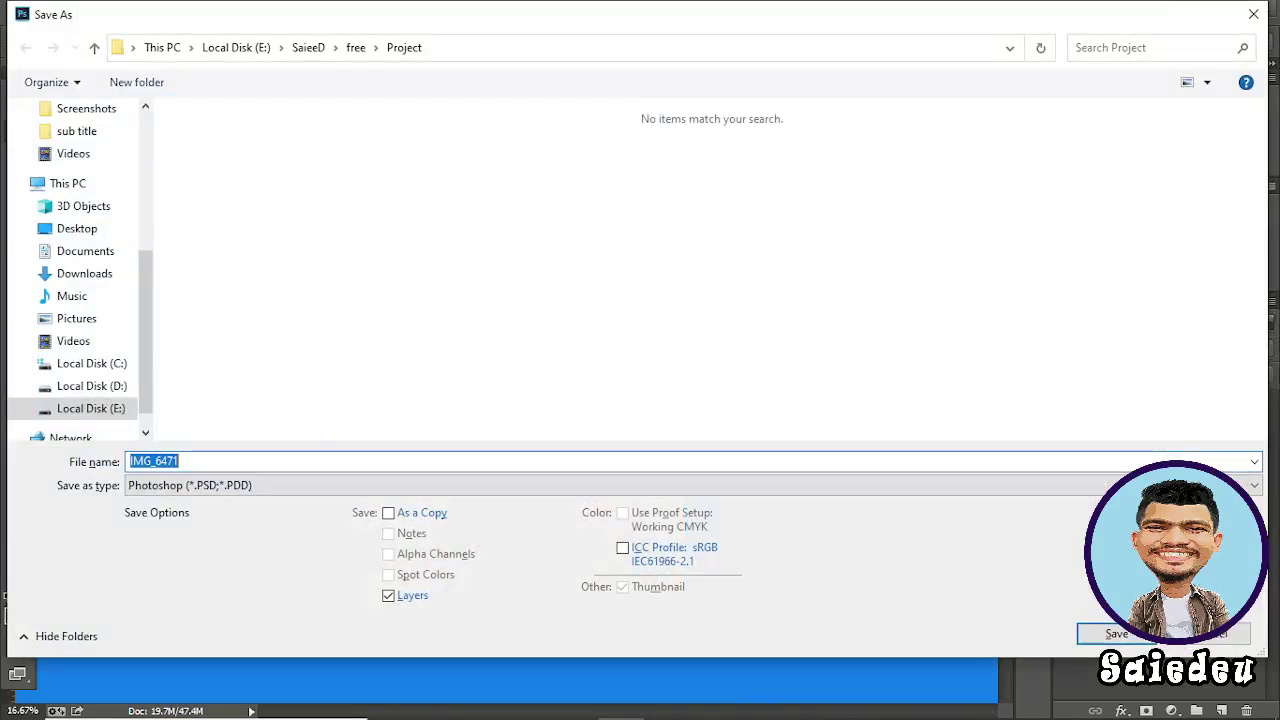
pyautogui.click(692, 486)
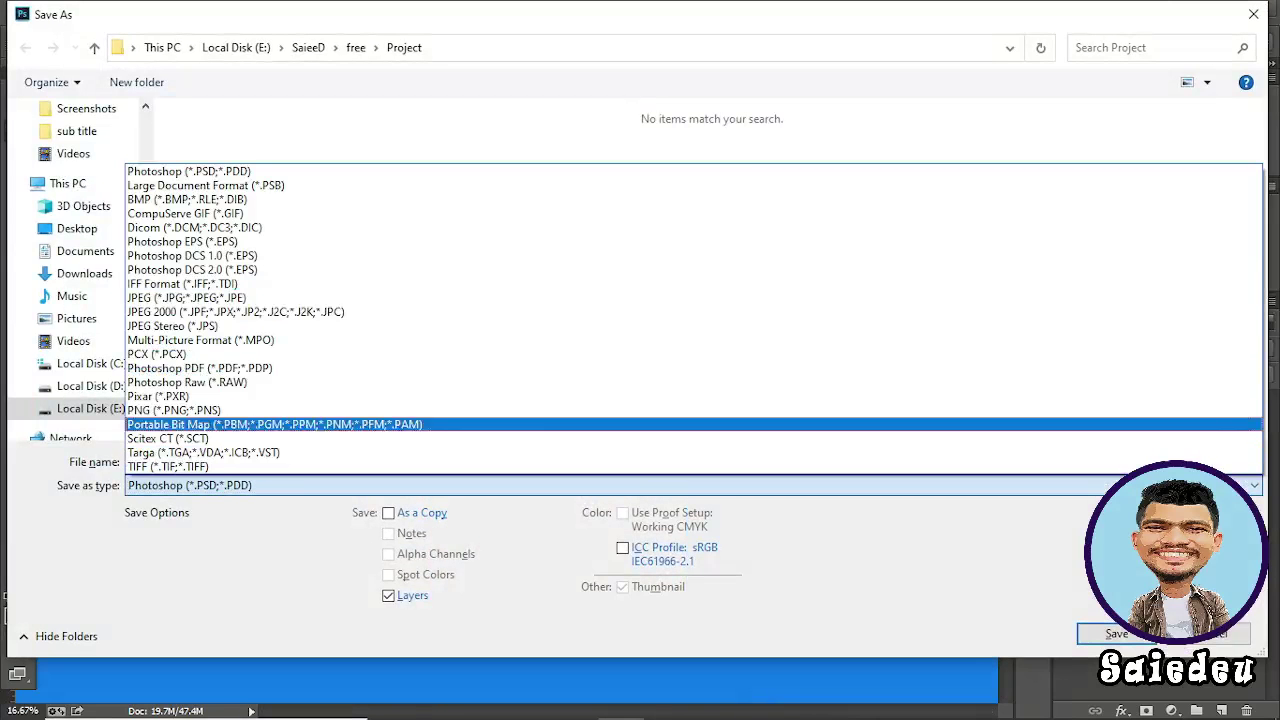
pyautogui.click(692, 410)
pyautogui.press('Return')
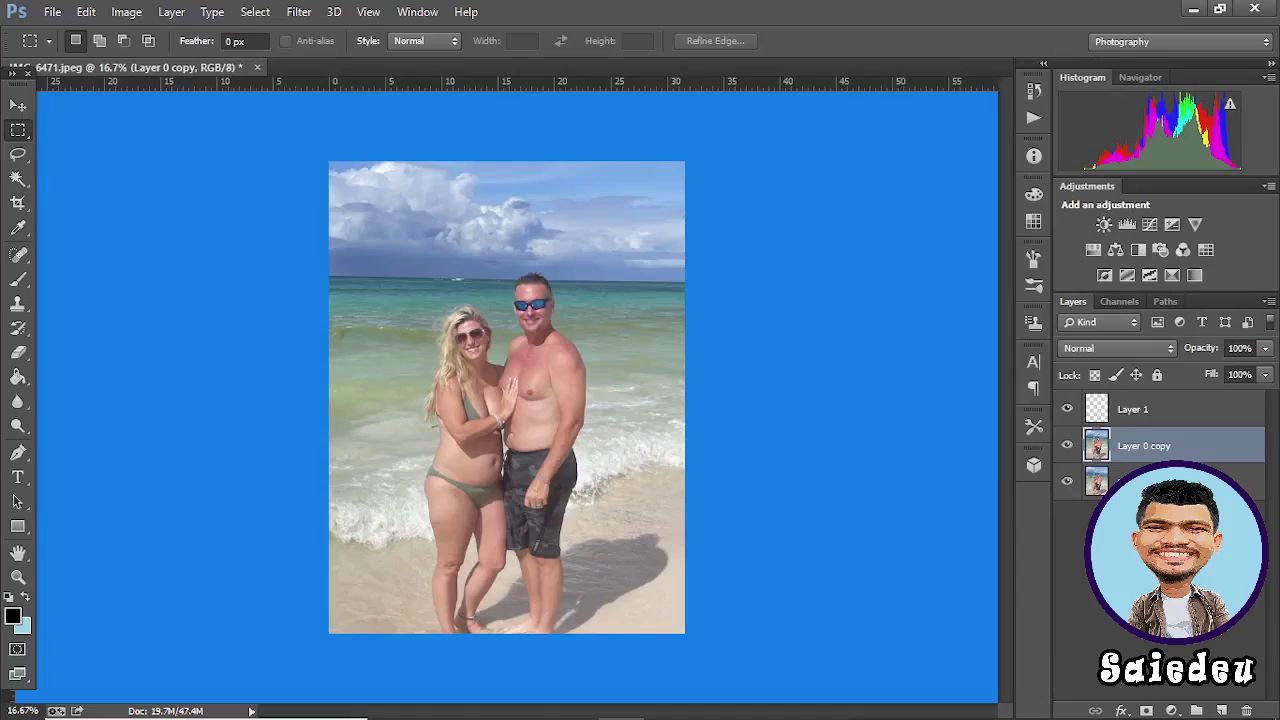
pyautogui.press('Return')
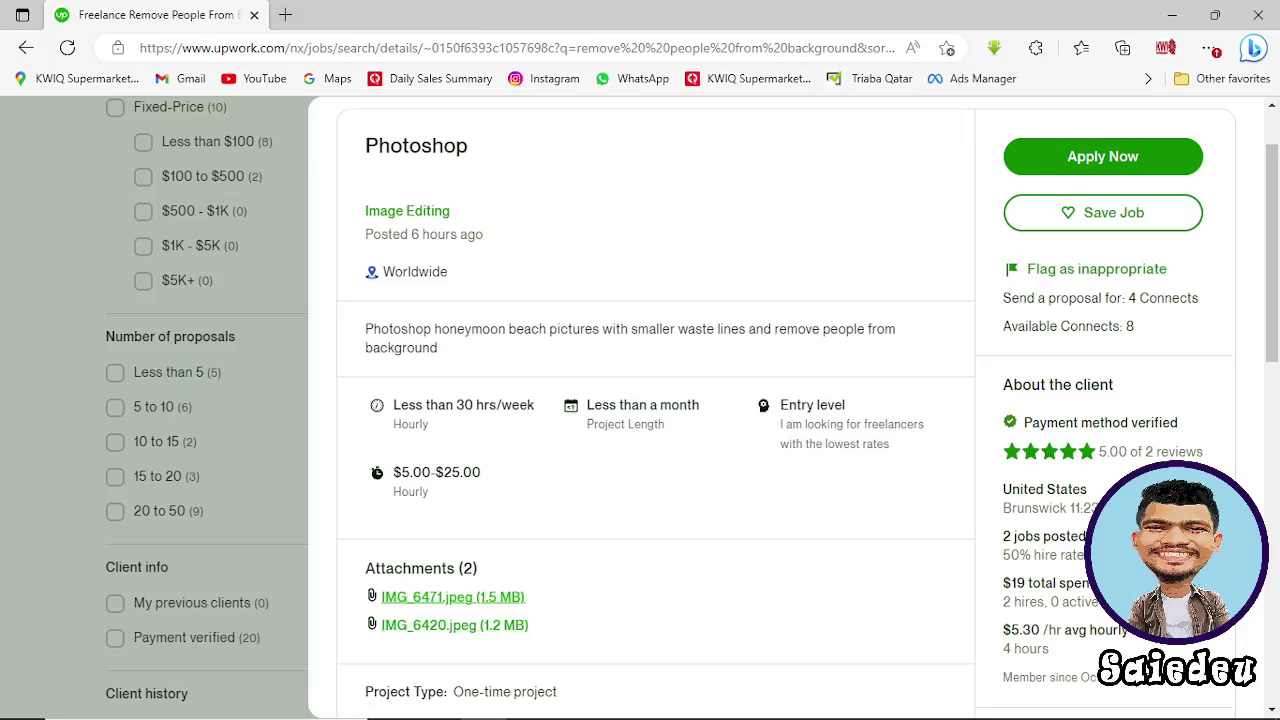
# - Open the job post's second beach photo attachment, IMG_6420.jpeg, in the browser and view the whole picture
pyautogui.click(452, 597)
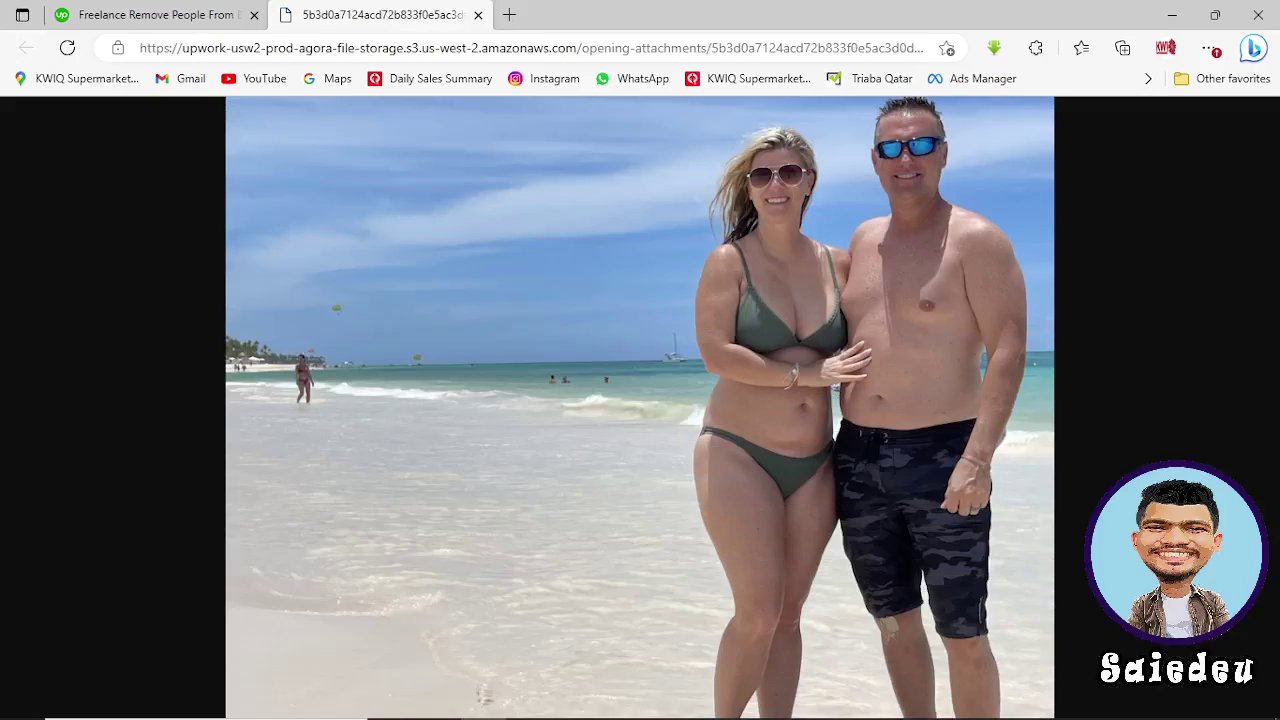
pyautogui.hotkey('ctrl', '-')
pyautogui.hotkey('ctrl', '-')
pyautogui.hotkey('ctrl', '+')
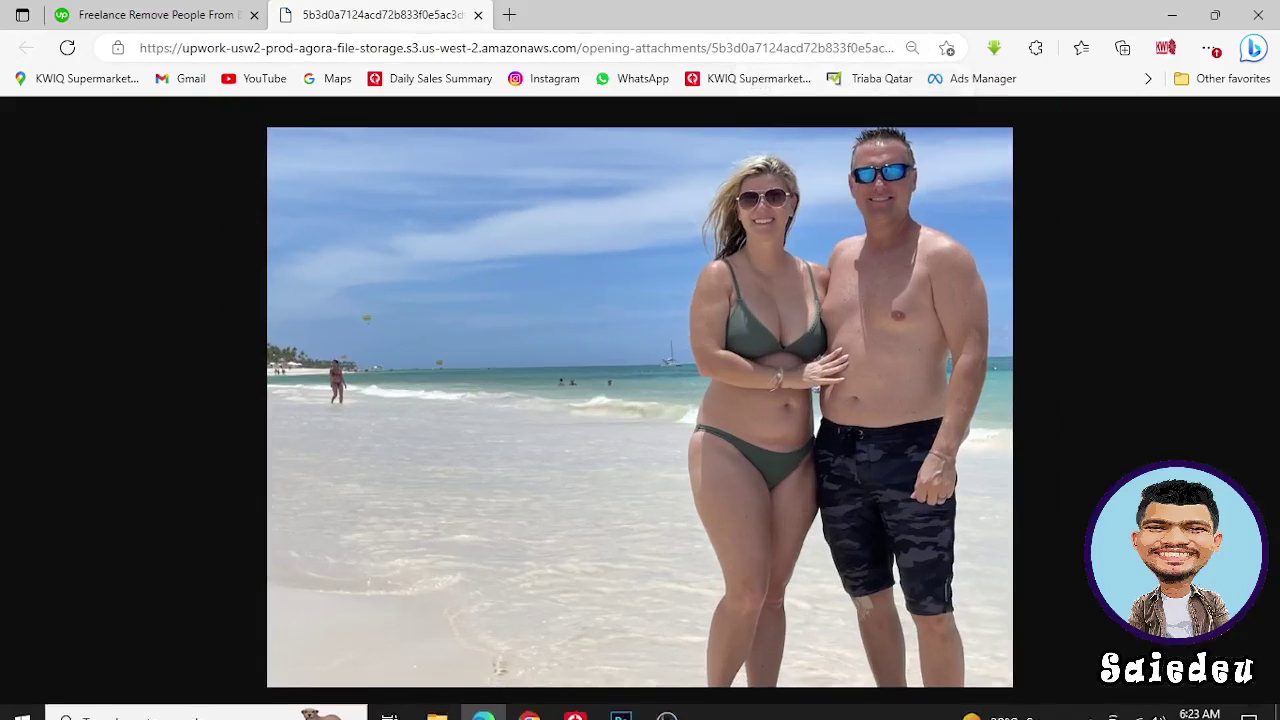
# - Switch back to Photoshop and open IMG_6420 from the Project folder
pyautogui.click(620, 702)
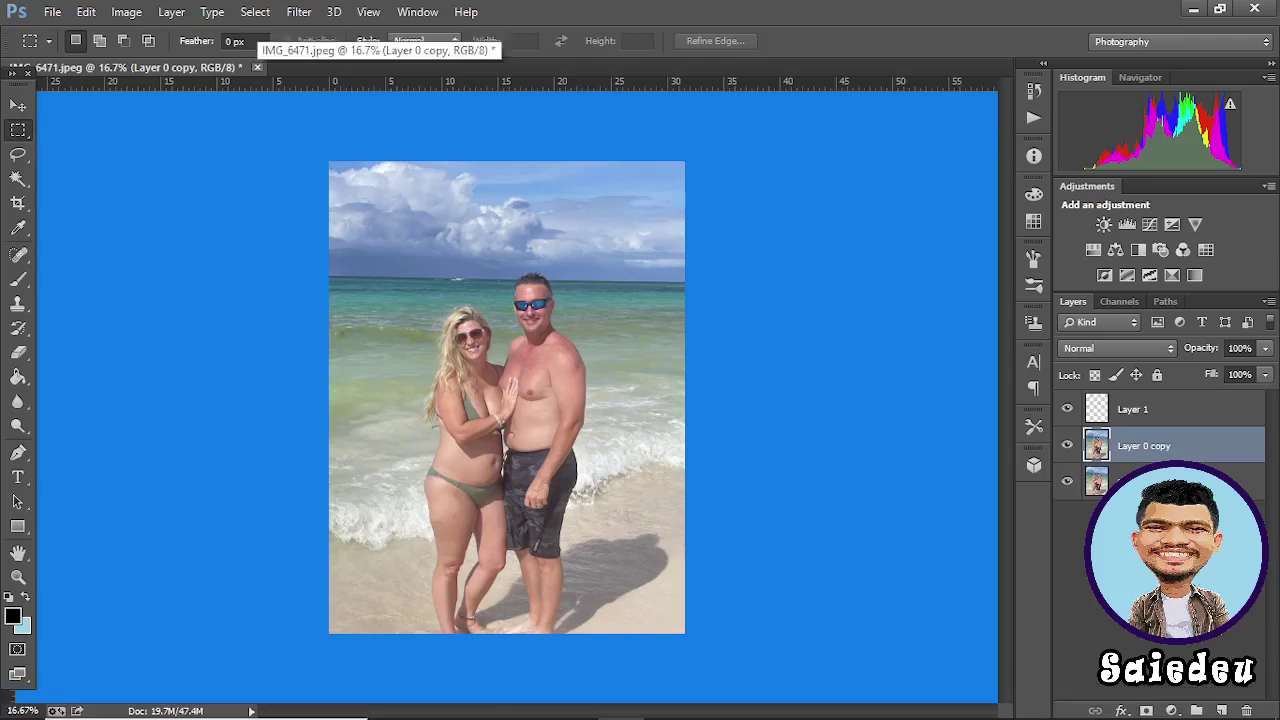
pyautogui.click(52, 11)
pyautogui.click(70, 48)
pyautogui.click(219, 155)
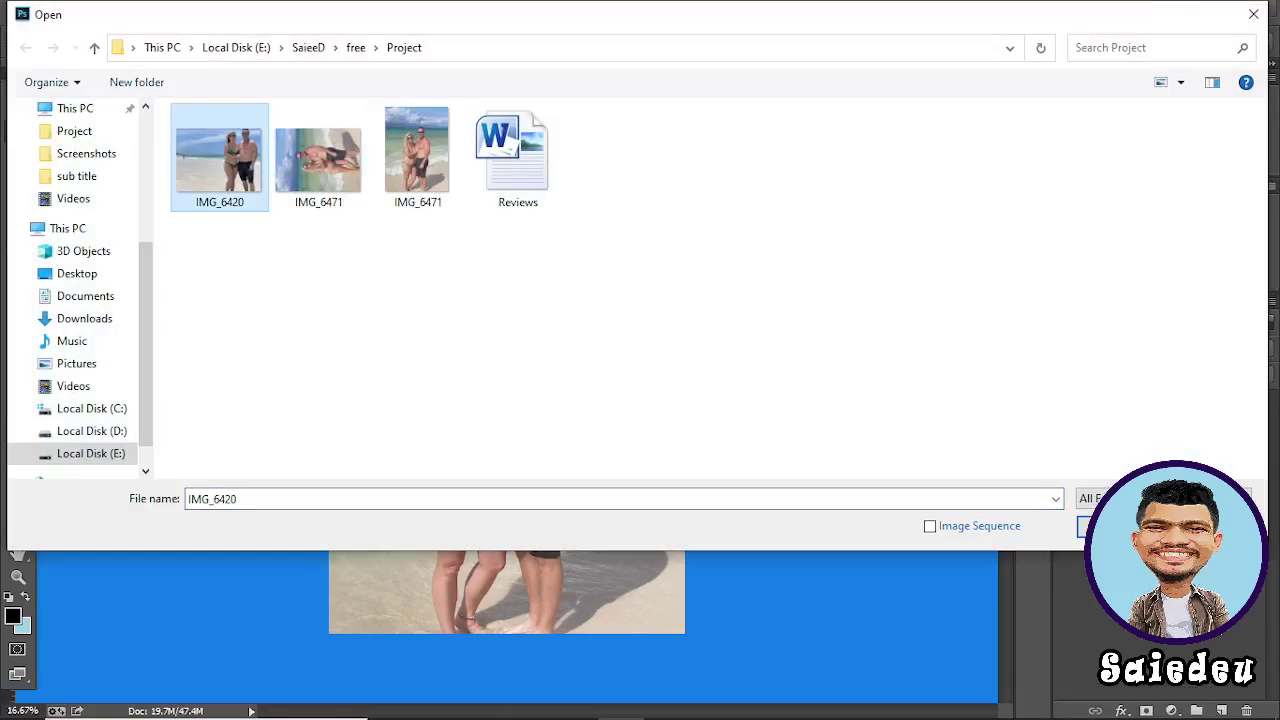
pyautogui.press('Return')
# - Convert the beach photo's Background into a regular layer and duplicate that layer
pyautogui.hotkey('ctrl', '+')
pyautogui.hotkey('ctrl', '+')
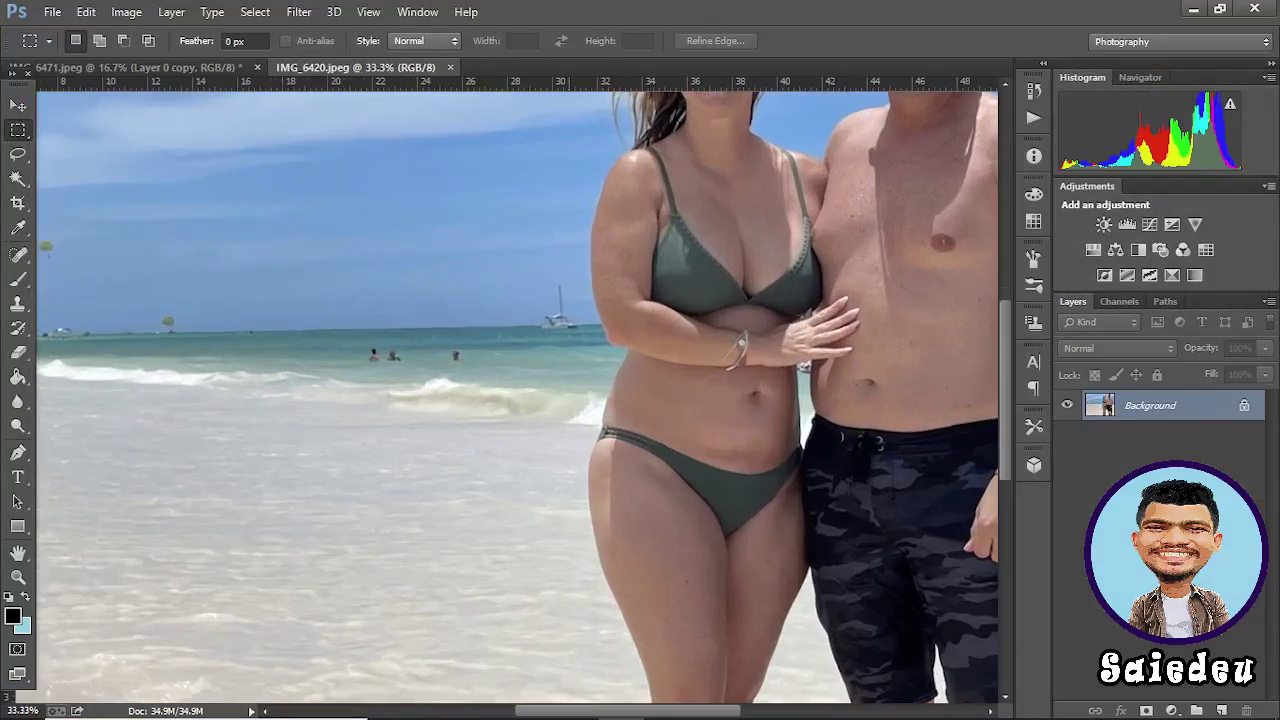
pyautogui.hscroll(3, 327, 397)
pyautogui.scroll(3, 506, 397)
pyautogui.hotkey('ctrl', '+')
pyautogui.hotkey('ctrl', '+')
pyautogui.hotkey('ctrl', '+')
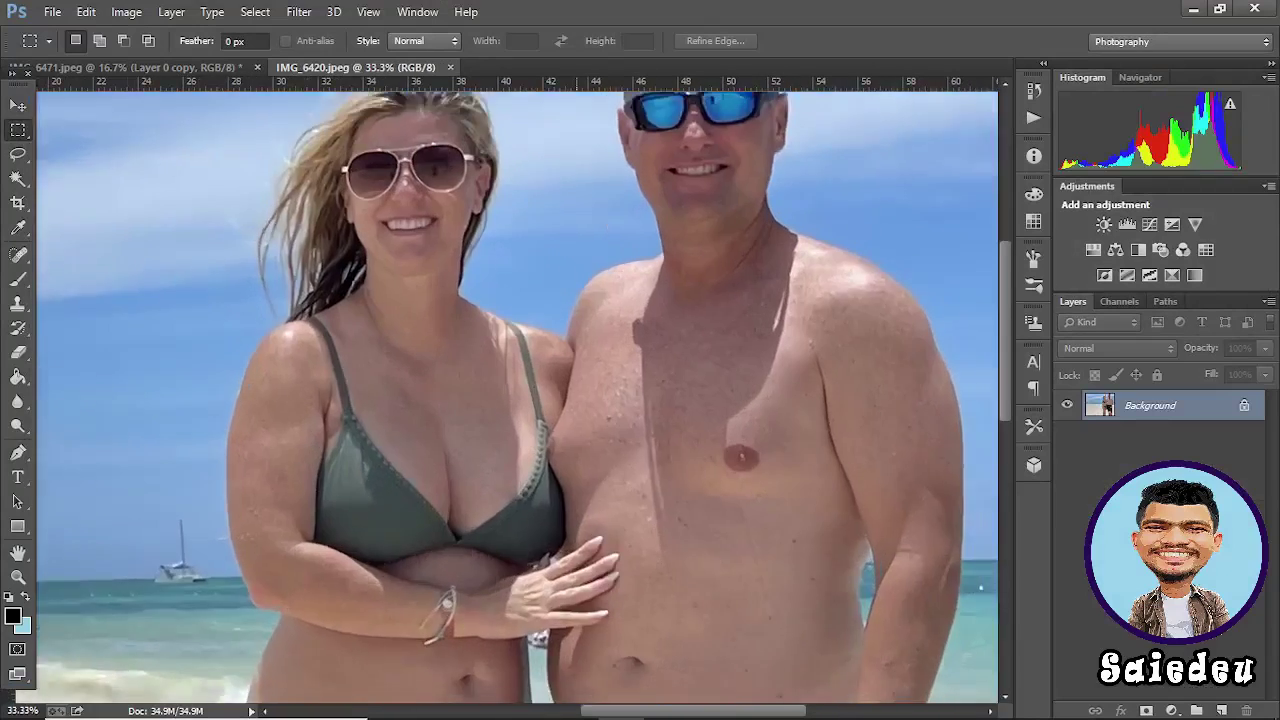
pyautogui.hscroll(-8, 518, 397)
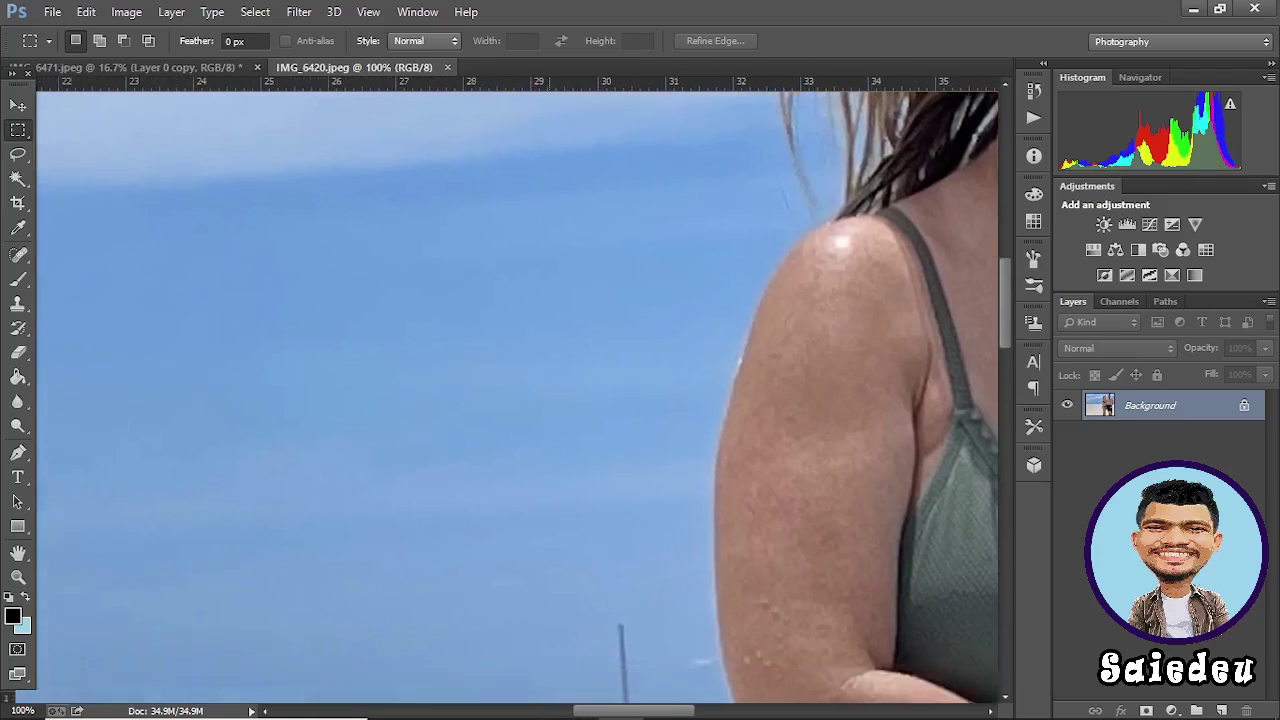
pyautogui.scroll(-6, 518, 397)
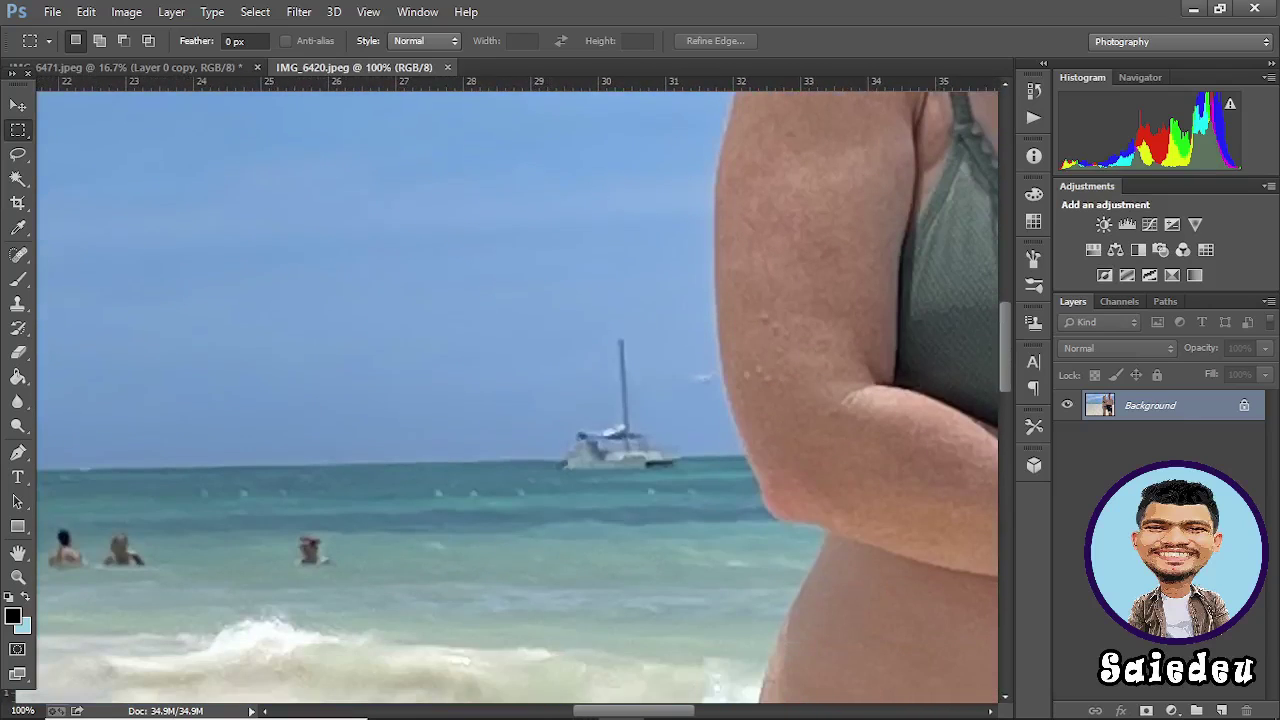
pyautogui.keyDown('alt'); pyautogui.doubleClick(1150, 405); pyautogui.keyUp('alt')
pyautogui.hotkey('ctrl', 'j')
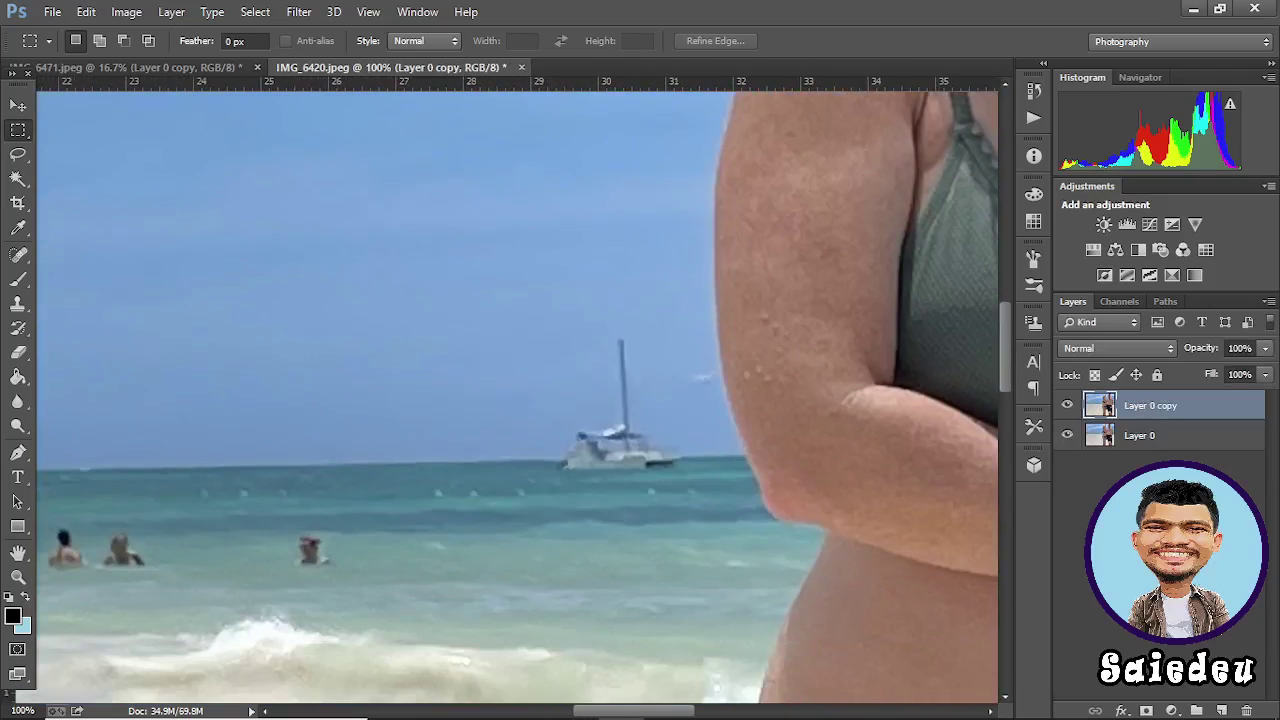
# - Select the swimmer nearest the sailboat, replace him with Content-Aware fill and deselect
pyautogui.moveTo(288, 531); pyautogui.dragTo(335, 570)
pyautogui.hotkey('shift', 'F5')
pyautogui.press('Return')
pyautogui.hotkey('ctrl', 'd')
# - Remove the two remaining swimmers left of the sailboat with Content-Aware fill
pyautogui.hotkey('ctrl', '-')
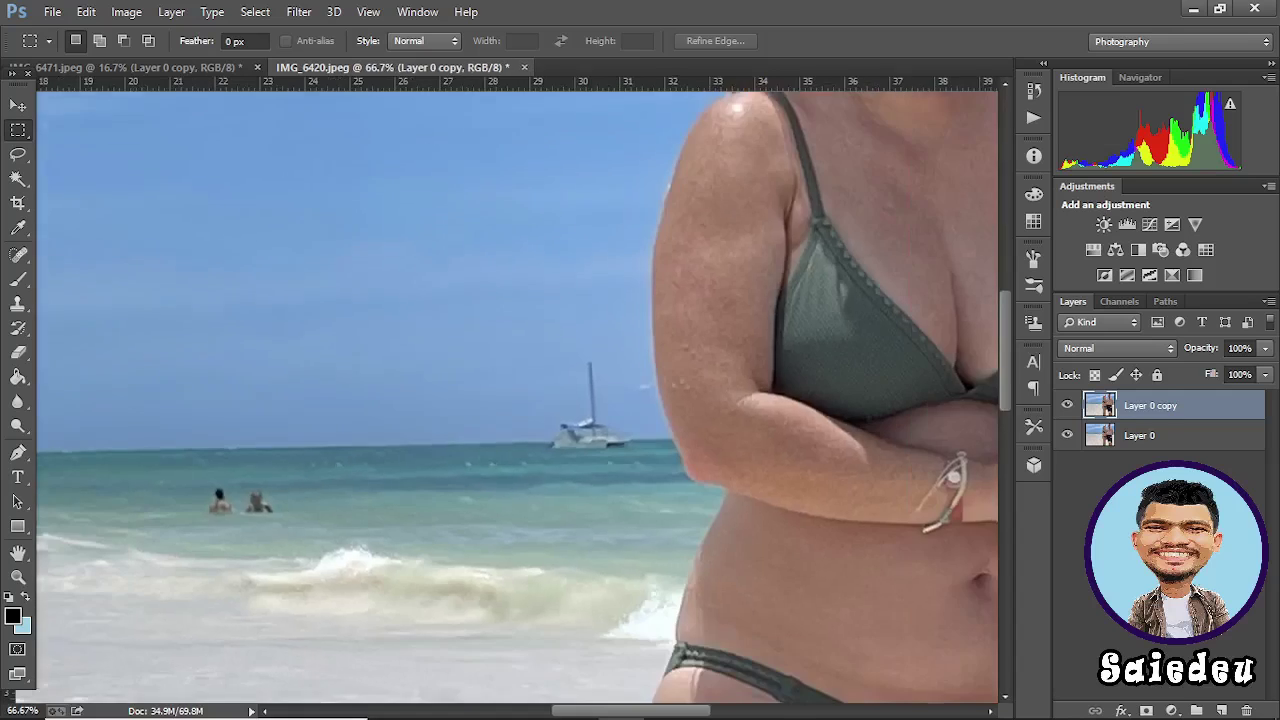
pyautogui.hotkey('ctrl', '-')
pyautogui.hotkey('ctrl', '-')
pyautogui.moveTo(387, 446)
pyautogui.mouseDown()
pyautogui.moveTo(407, 467)
pyautogui.moveTo(384, 463)
pyautogui.mouseUp()
pyautogui.hotkey('shift', 'F5')
pyautogui.press('Return')
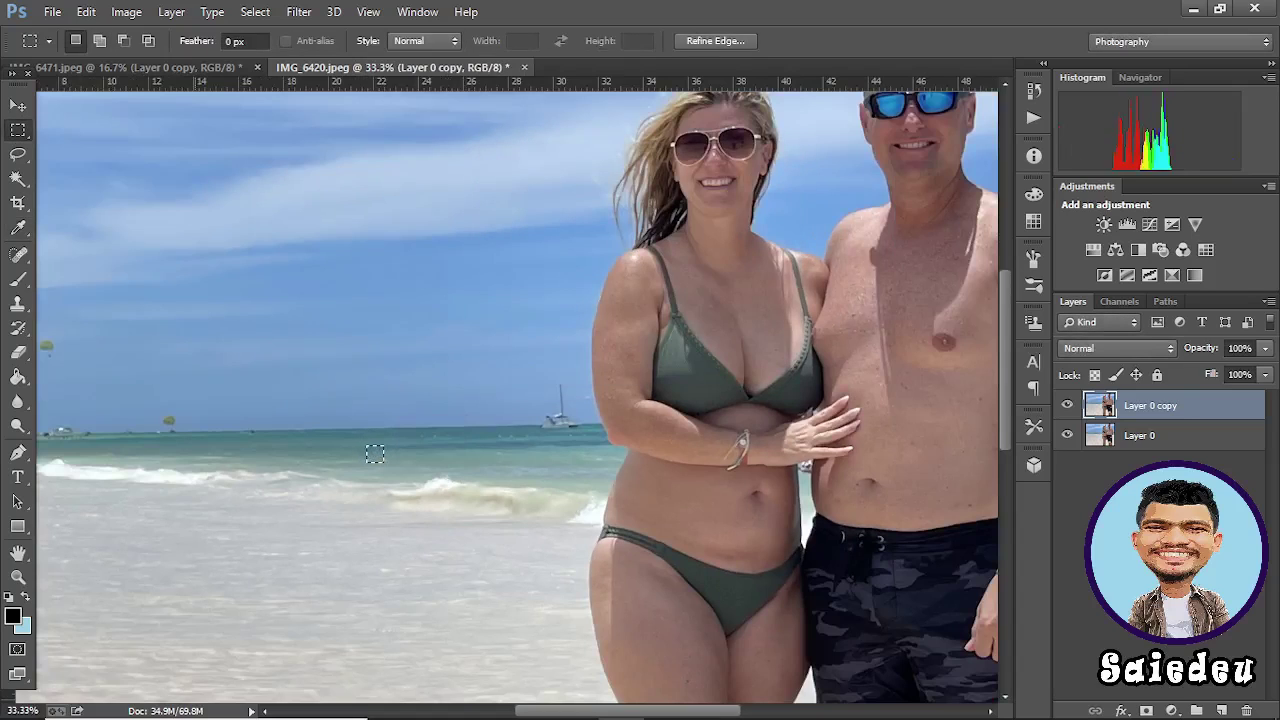
pyautogui.moveTo(666, 701)
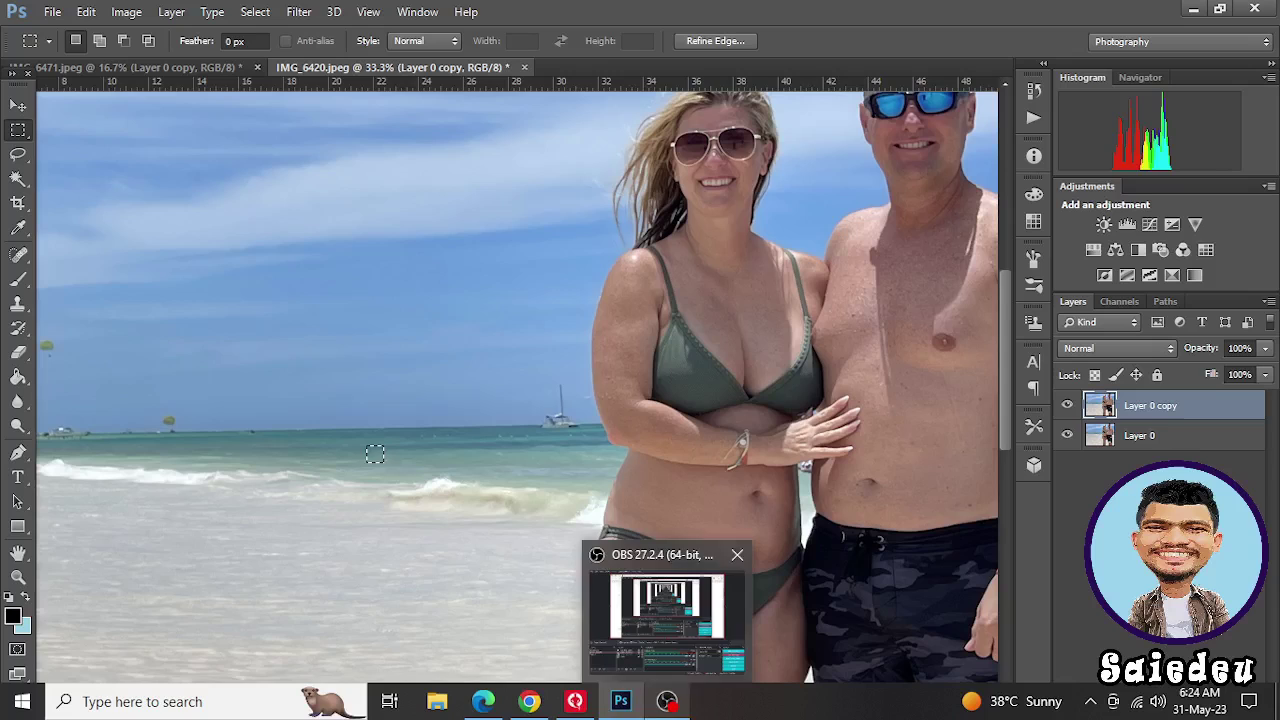
pyautogui.scroll(2, 849, 397)
pyautogui.scroll(-5, 849, 397)
pyautogui.scroll(2, 849, 397)
pyautogui.scroll(-2, 849, 397)
pyautogui.scroll(2, 849, 397)
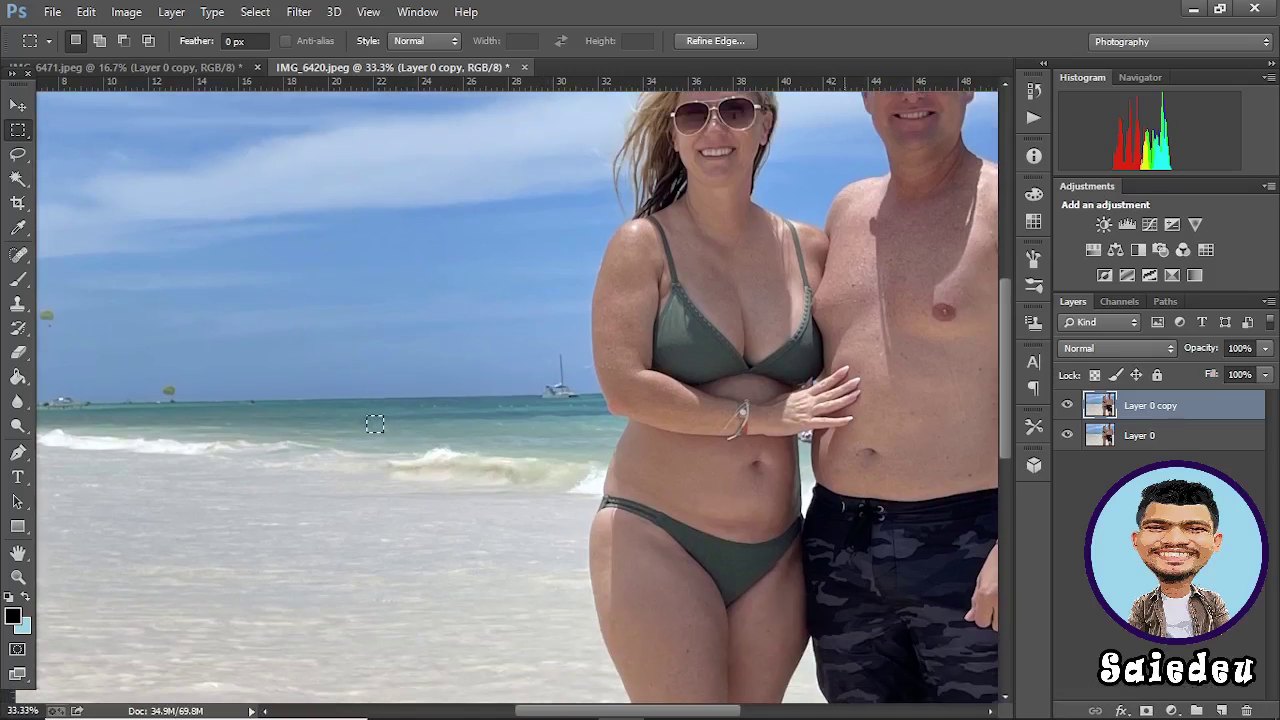
# - Outline the background object in the gap below the woman's hand with a pen path, convert it to a selection and replace it with water
pyautogui.hotkey('ctrl', '+')
pyautogui.hotkey('ctrl', '+')
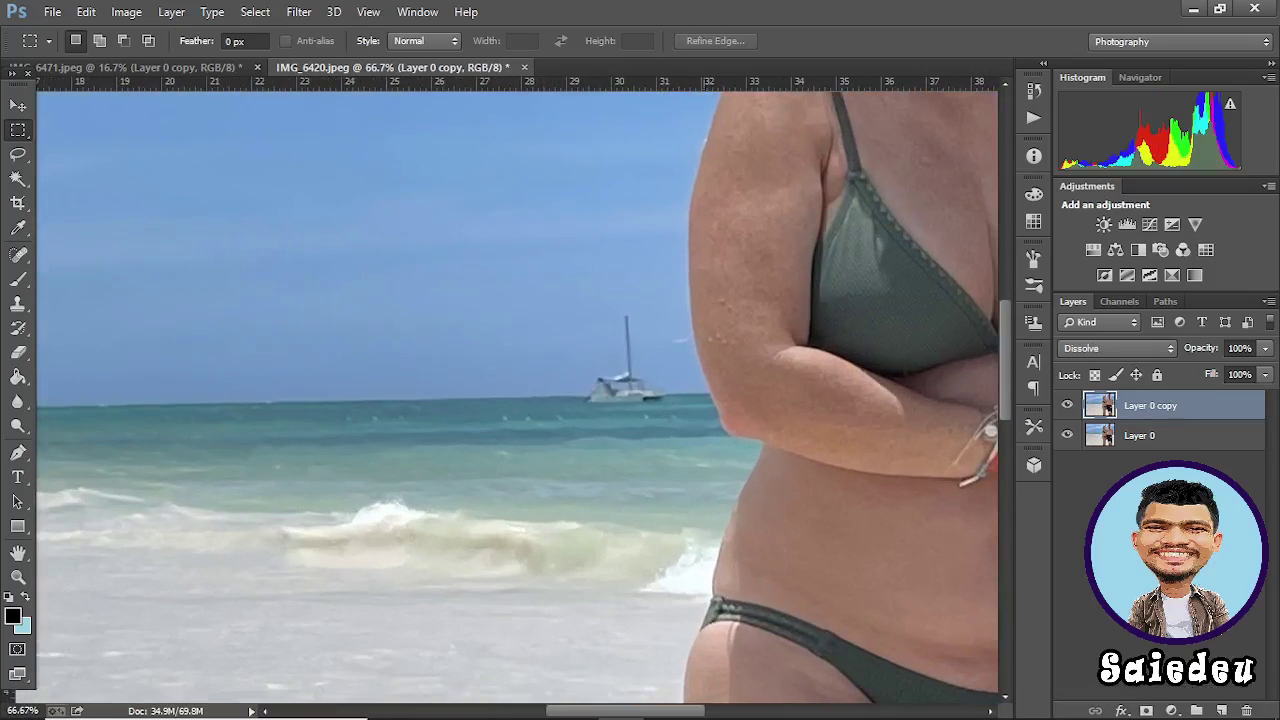
pyautogui.hscroll(5, 255, 445)
pyautogui.hscroll(1, 520, 390)
pyautogui.hotkey('ctrl', '+')
pyautogui.hotkey('ctrl', '+')
pyautogui.hotkey('ctrl', '+')
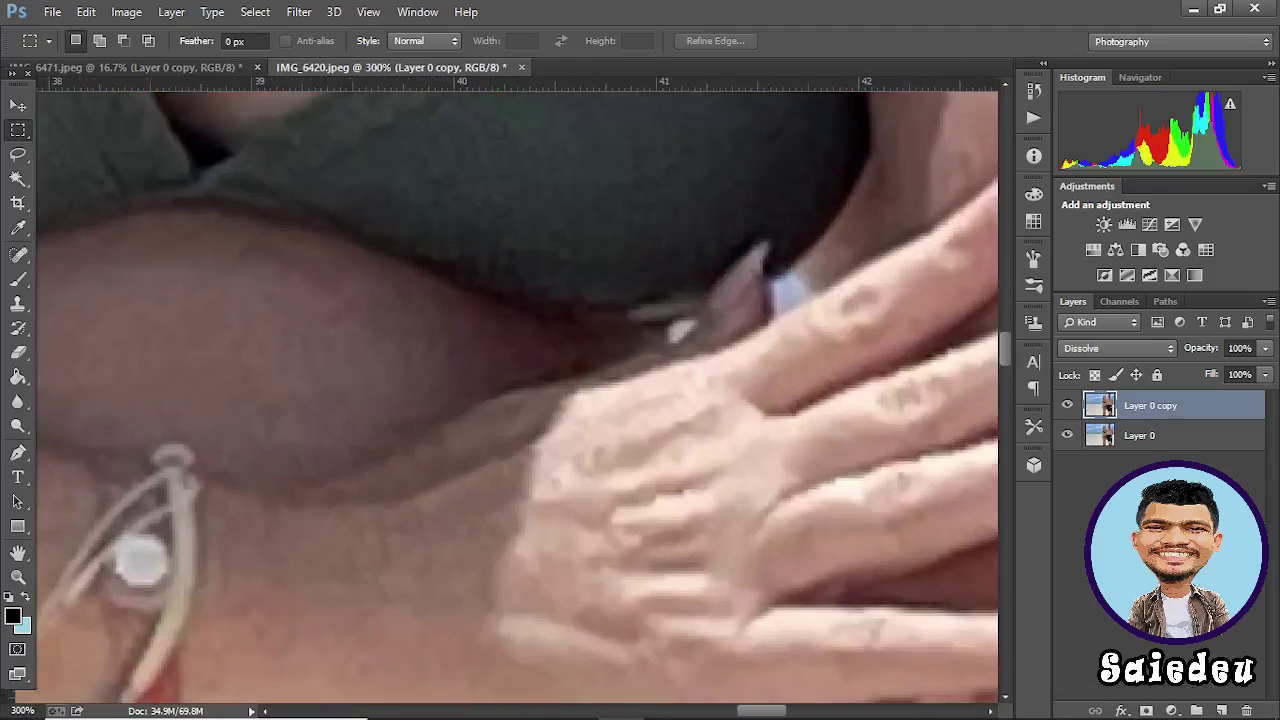
pyautogui.scroll(-3, 520, 390)
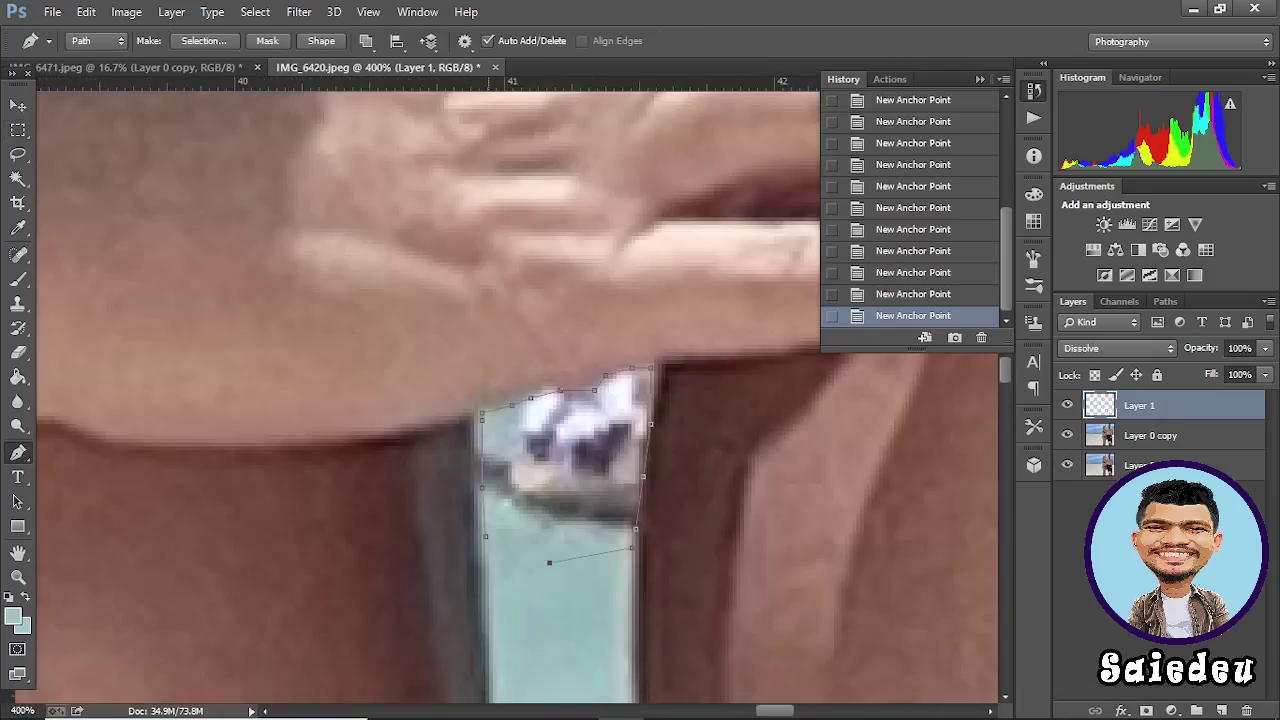
pyautogui.hotkey('ctrl', 'Return')
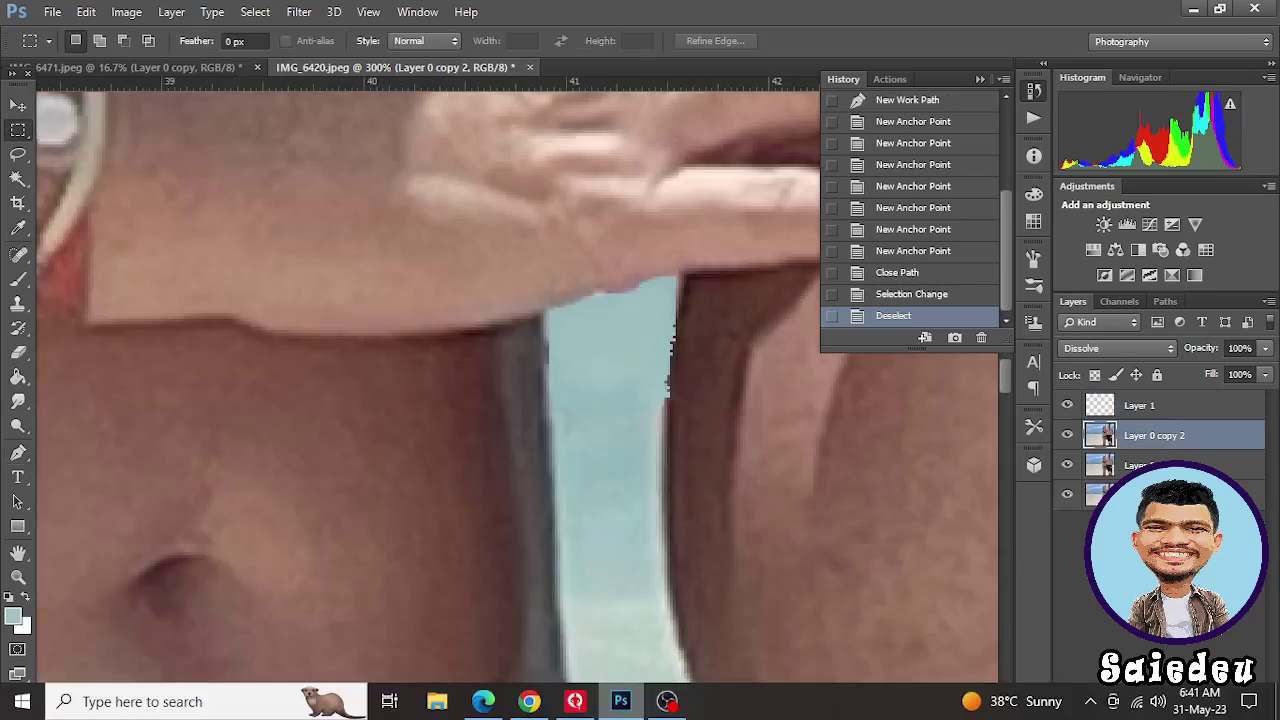
pyautogui.click(980, 79)
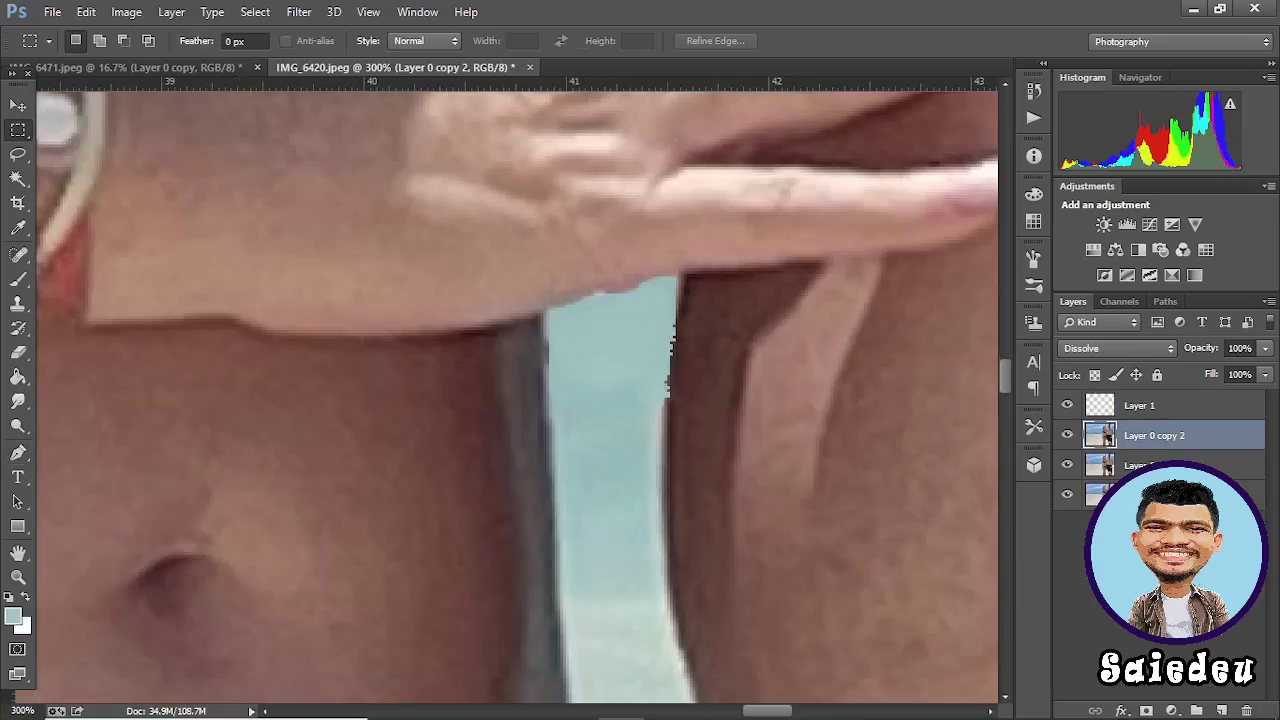
# - On Layer 0 copy, replace the woman walking at the shoreline with Content-Aware fill, and hide Layer 0 copy 2
pyautogui.hotkey('ctrl', '-')
pyautogui.hotkey('ctrl', '-')
pyautogui.hotkey('ctrl', '-')
pyautogui.hotkey('ctrl', '-')
pyautogui.hotkey('ctrl', '-')
pyautogui.hotkey('ctrl', '-')
pyautogui.hotkey('ctrl', '-')
pyautogui.hotkey('ctrl', '+')
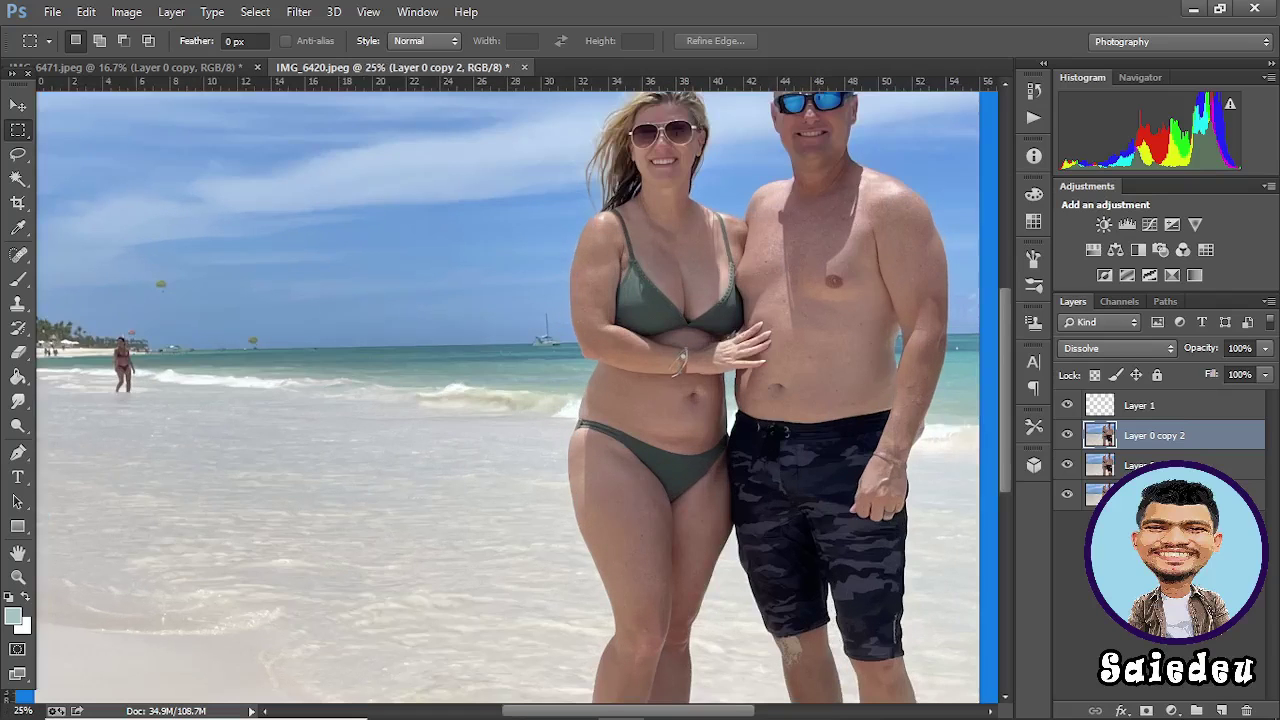
pyautogui.click(1165, 465)
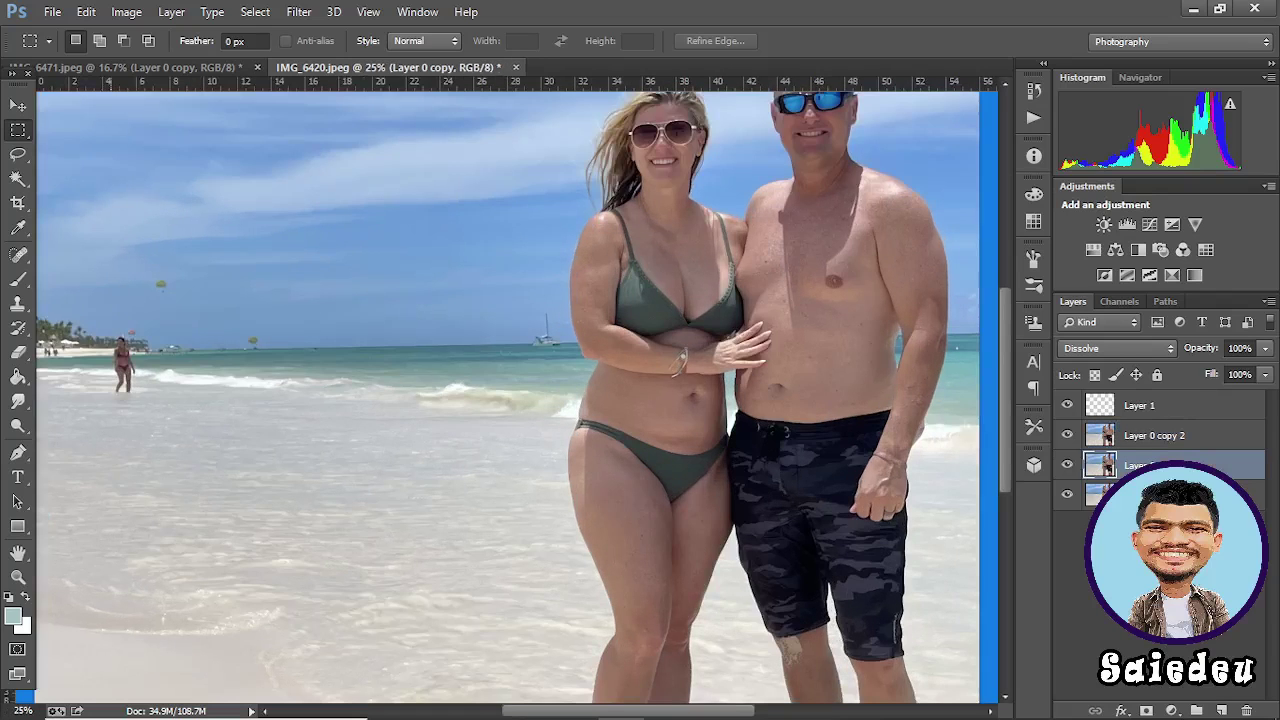
pyautogui.hotkey('ctrl', '+')
pyautogui.hscroll(-5, 705, 397)
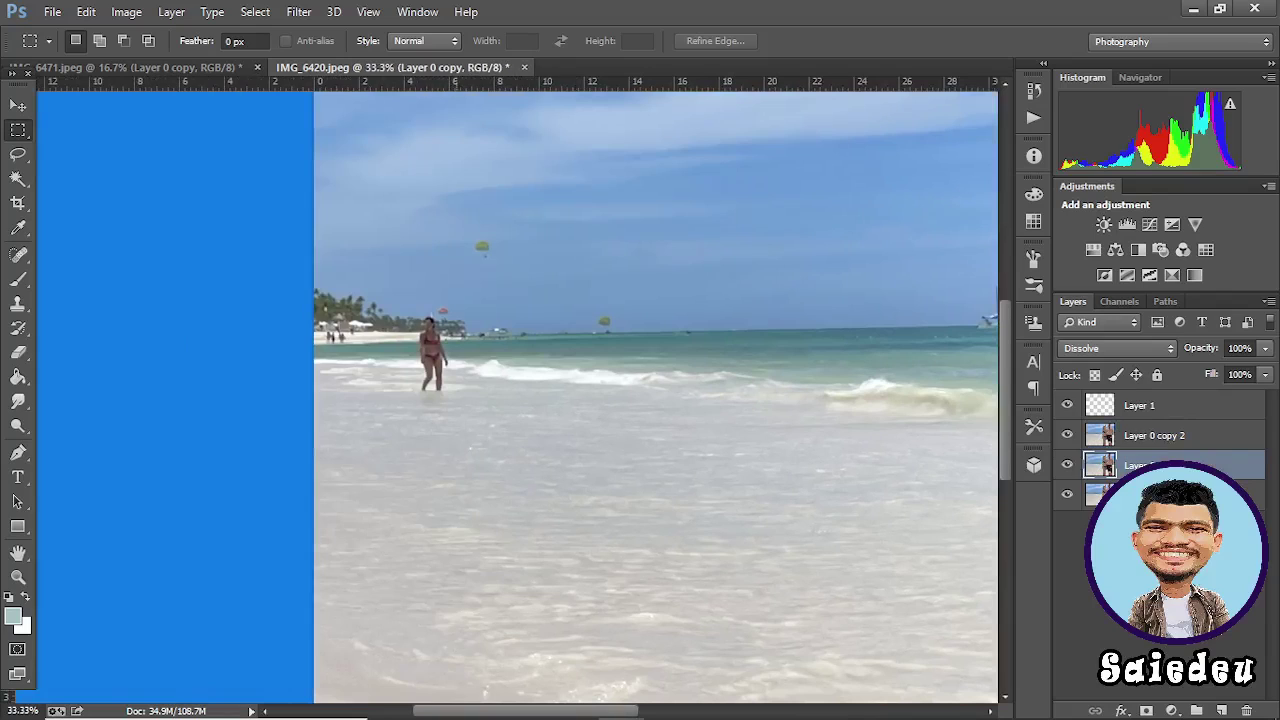
pyautogui.moveTo(458, 391); pyautogui.dragTo(450, 377)
pyautogui.hotkey('shift', 'F5')
pyautogui.press('Return')
pyautogui.click(1067, 435)
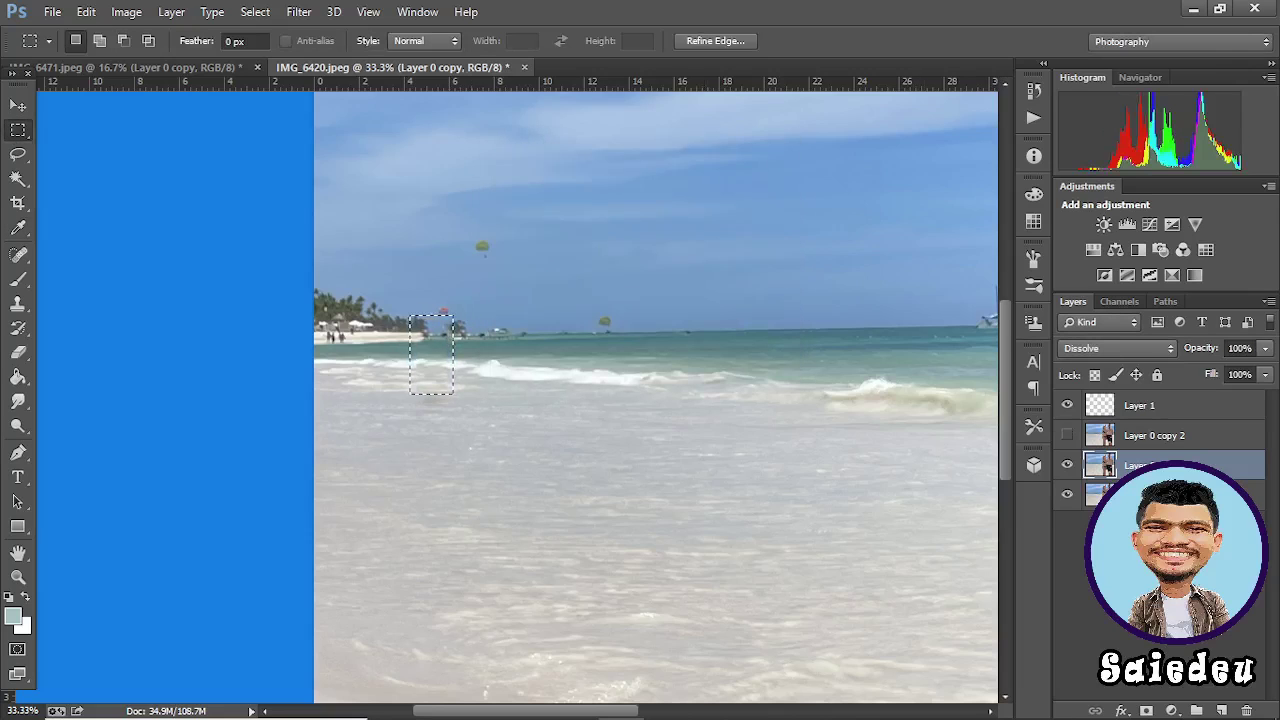
# - Undo the last fill and apply Content-Aware fill again to the selection around the walking woman
pyautogui.hotkey('ctrl', 'z')
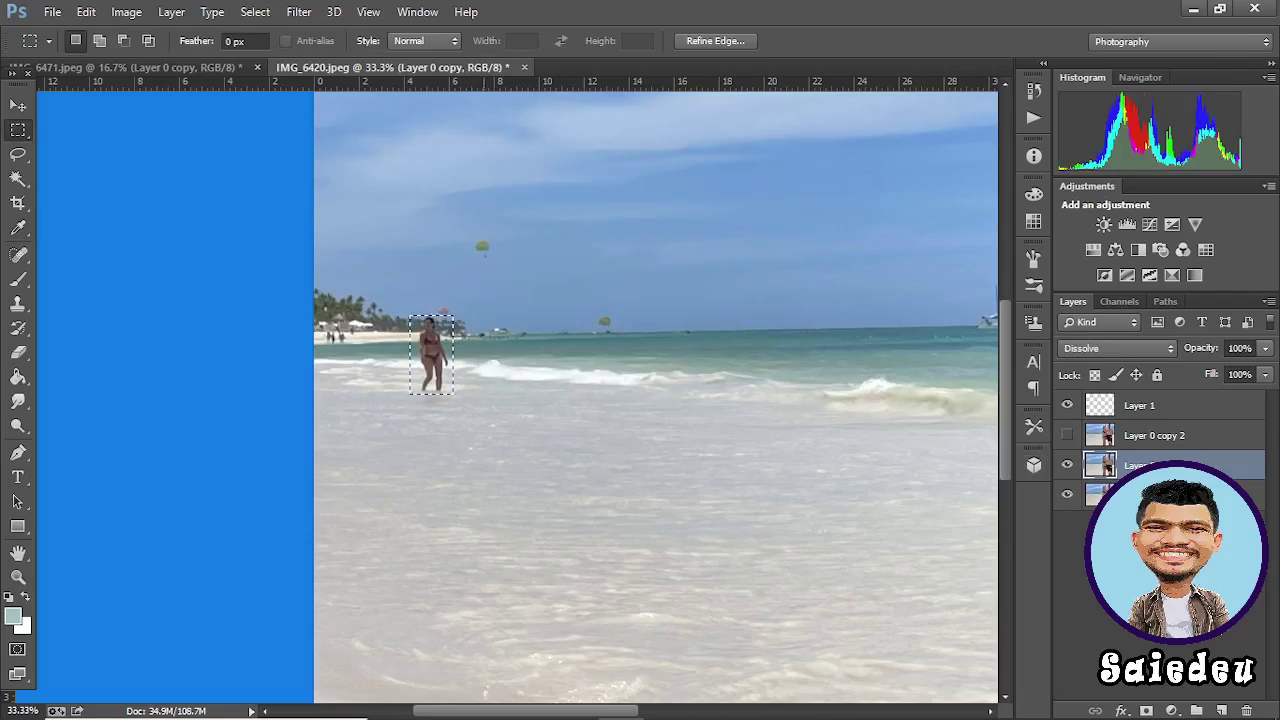
pyautogui.hotkey('shift', 'F6')
pyautogui.press('Return')
pyautogui.hotkey('shift', 'F5')
pyautogui.press('Return')
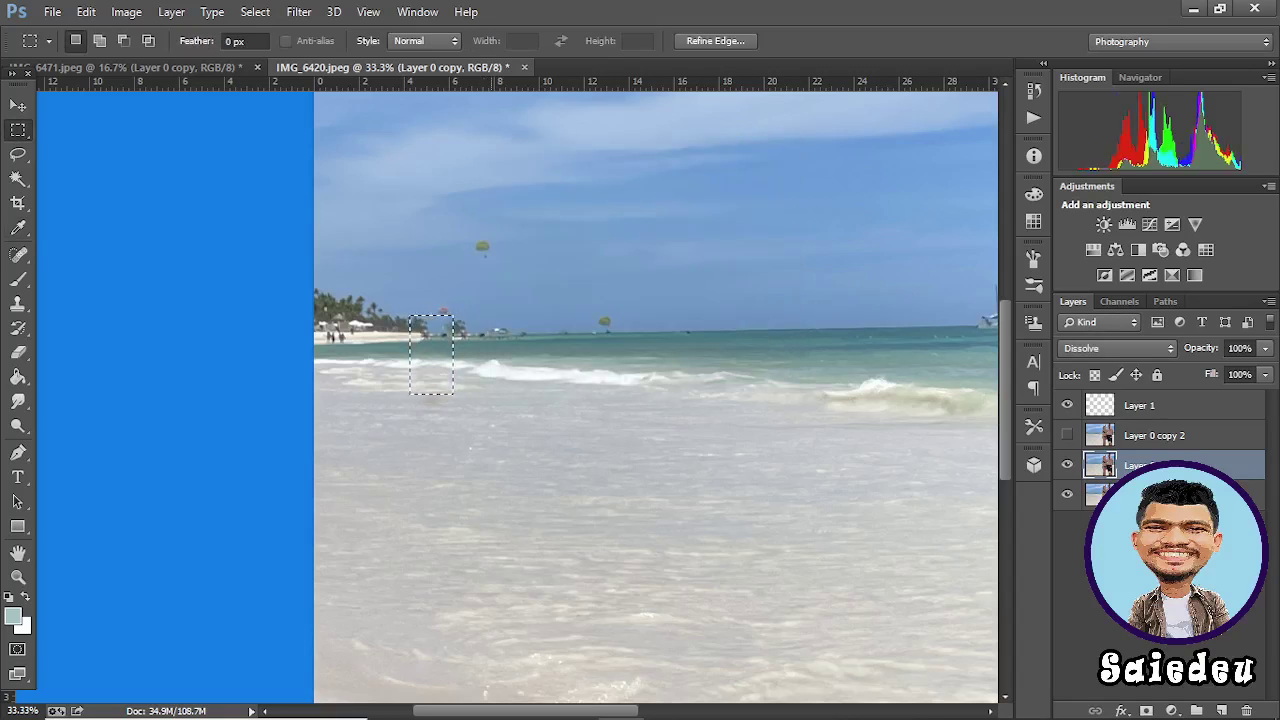
# - Select the group of people standing on the distant beach, replace them with Content-Aware fill and deselect
pyautogui.hotkey('ctrl', '+')
pyautogui.hotkey('ctrl', '+')
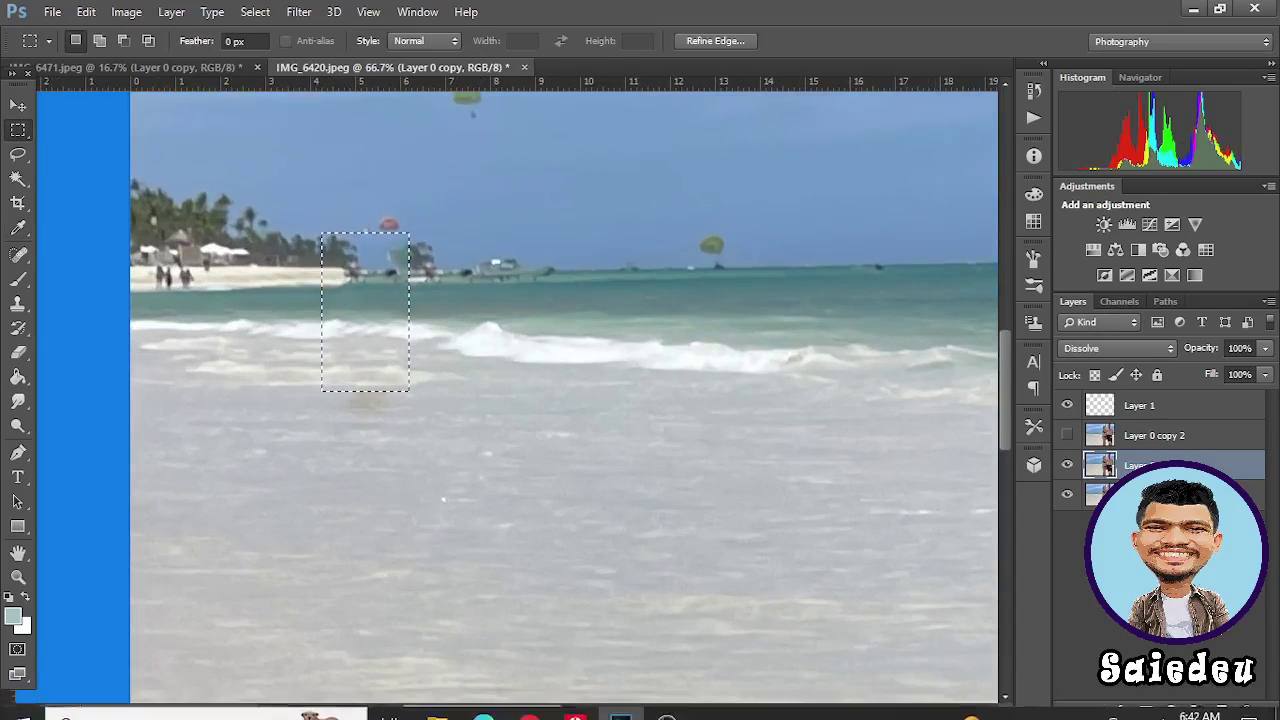
pyautogui.hscroll(-3, 487, 400)
pyautogui.hotkey('ctrl', '+')
pyautogui.scroll(3, 517, 397)
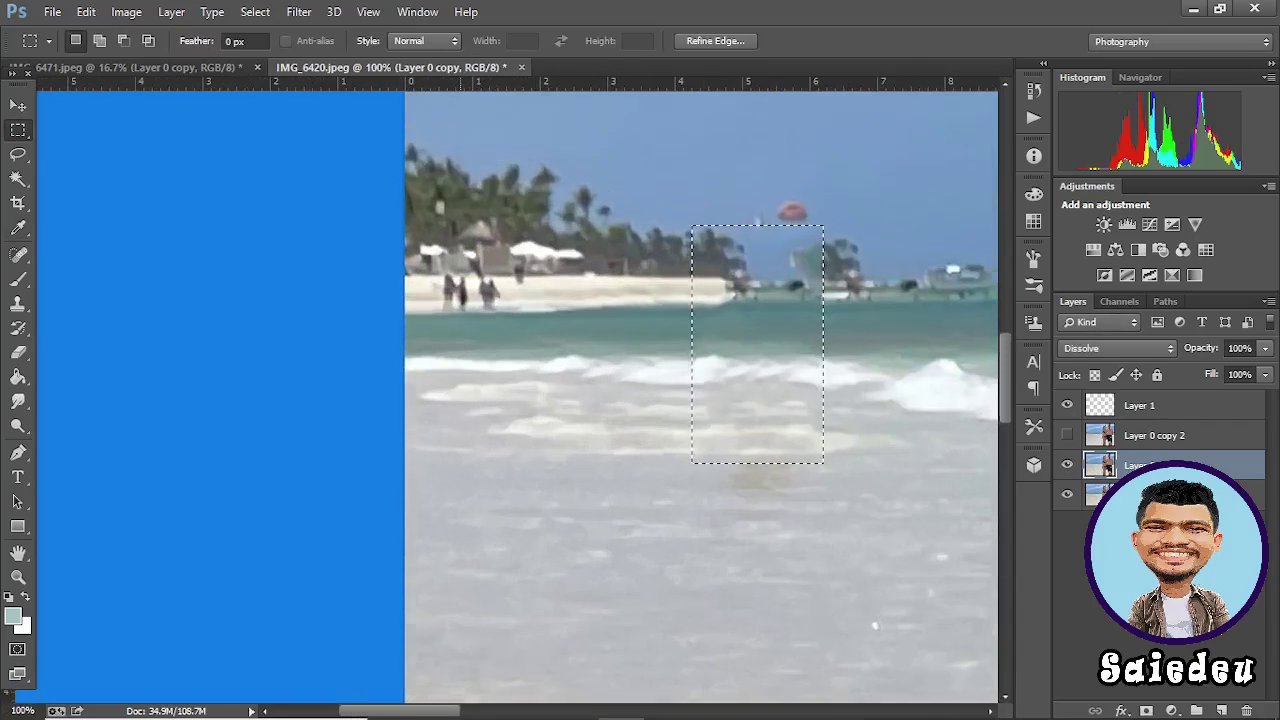
pyautogui.moveTo(440, 407); pyautogui.dragTo(509, 447)
pyautogui.hotkey('shift', 'F5')
pyautogui.press('Return')
pyautogui.hotkey('ctrl', 'd')
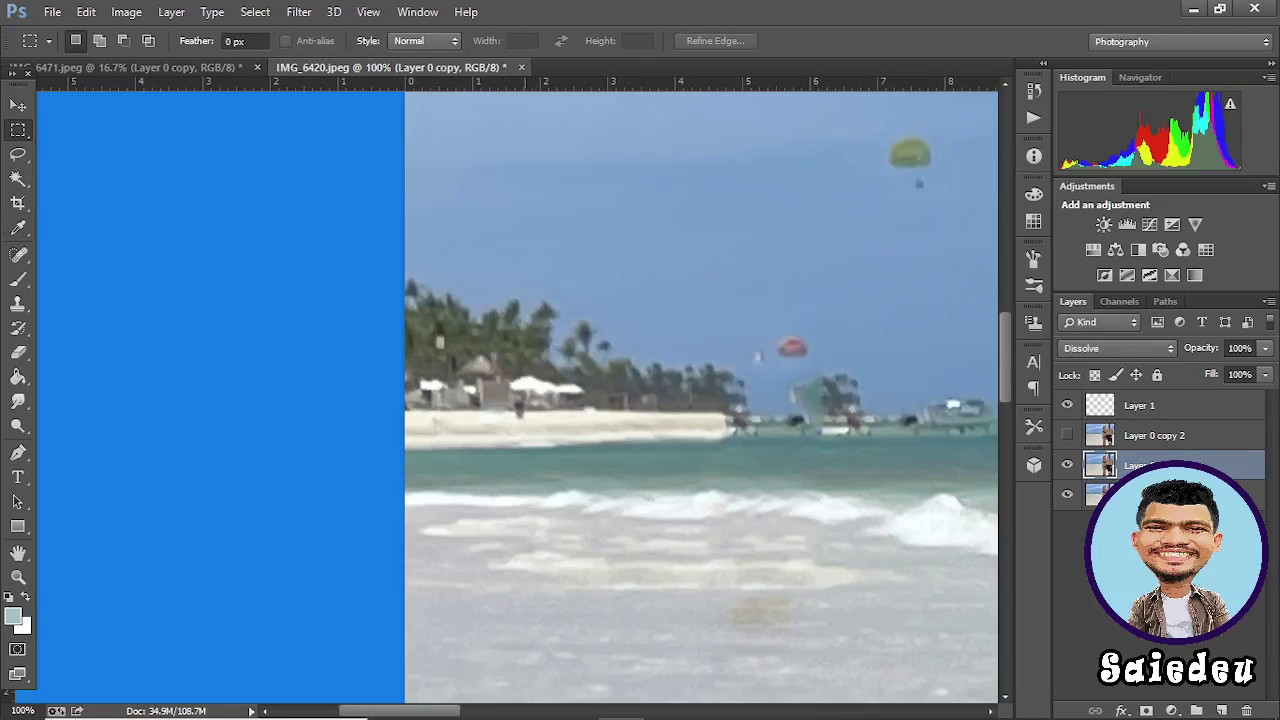
# - Remove the lone figure below the white beach umbrellas with Content-Aware fill and deselect
pyautogui.moveTo(511, 395); pyautogui.dragTo(534, 427)
pyautogui.hotkey('shift', 'F5')
pyautogui.press('Return')
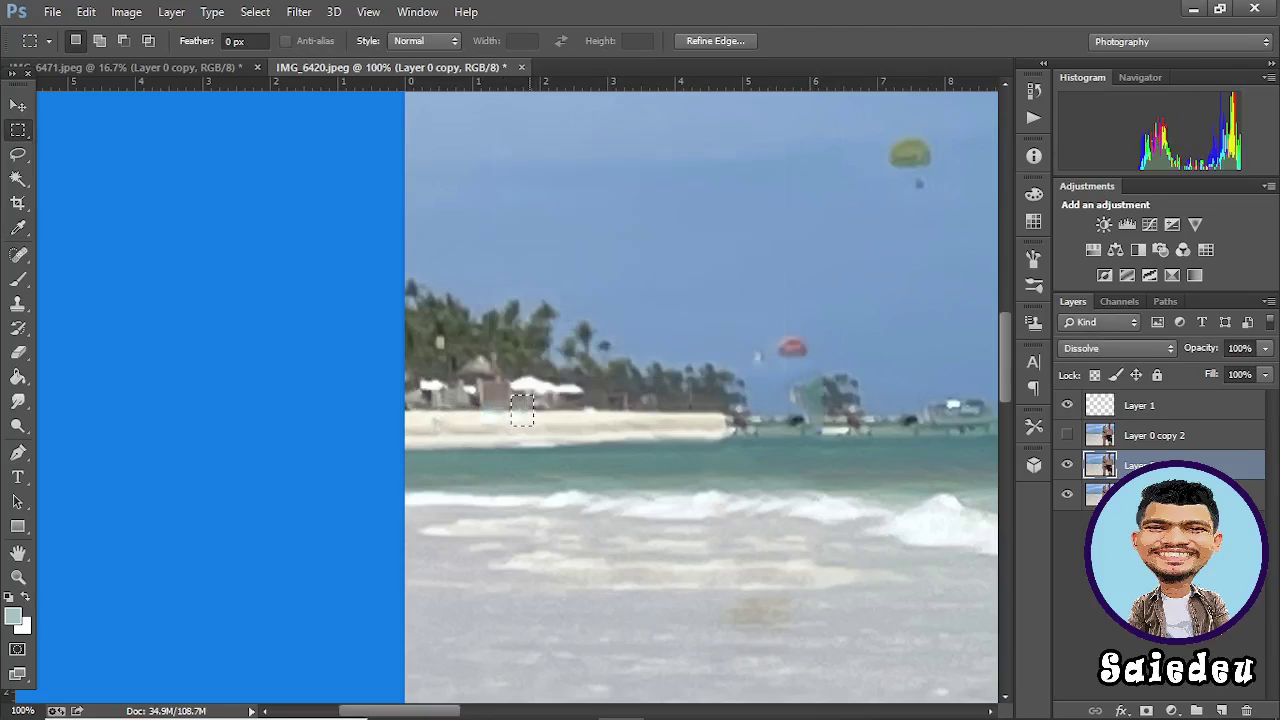
pyautogui.hotkey('ctrl', 'd')
# - Select the sailboat on the horizon beside the woman's arm, replace it with Content-Aware fill and deselect
pyautogui.hotkey('ctrl', '-')
pyautogui.hotkey('ctrl', '-')
pyautogui.hotkey('ctrl', '-')
pyautogui.hotkey('ctrl', '-')
pyautogui.hotkey('ctrl', '-')
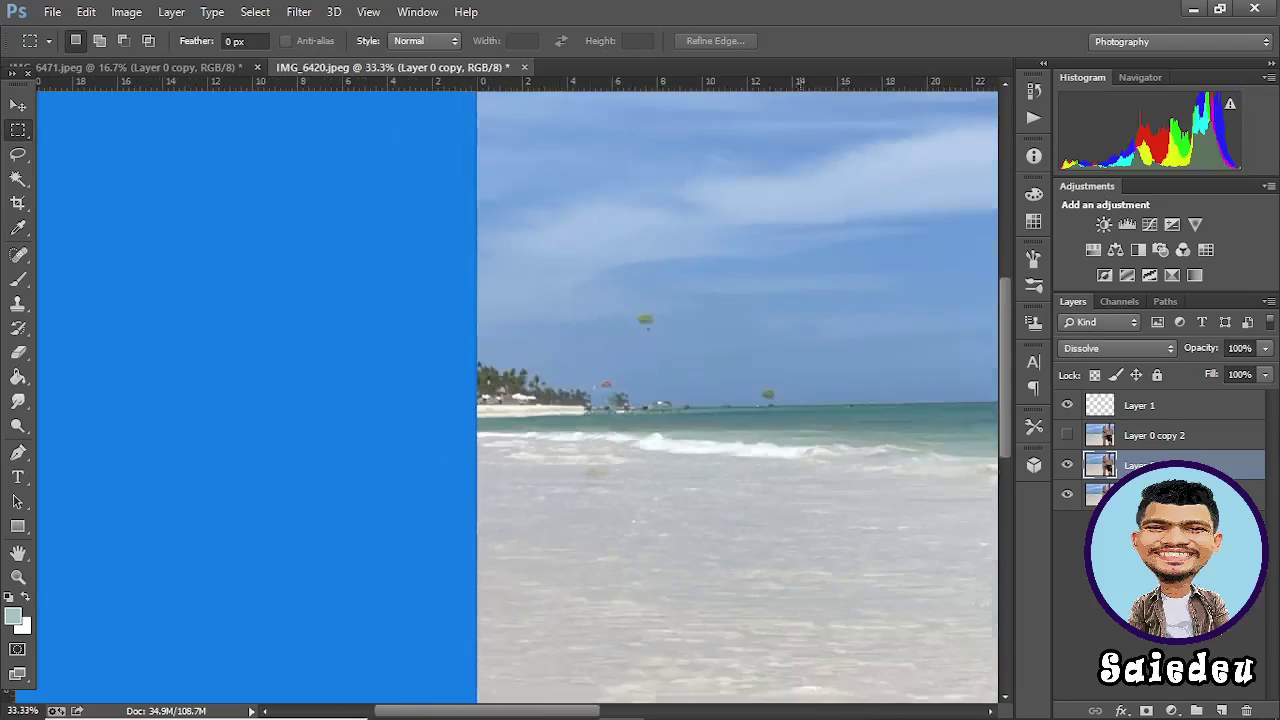
pyautogui.hotkey('ctrl', '+')
pyautogui.hotkey('ctrl', '+')
pyautogui.hotkey('ctrl', '+')
pyautogui.moveTo(441, 323); pyautogui.dragTo(514, 407)
pyautogui.hotkey('shift', 'F5')
pyautogui.press('Return')
pyautogui.hotkey('ctrl', 'd')
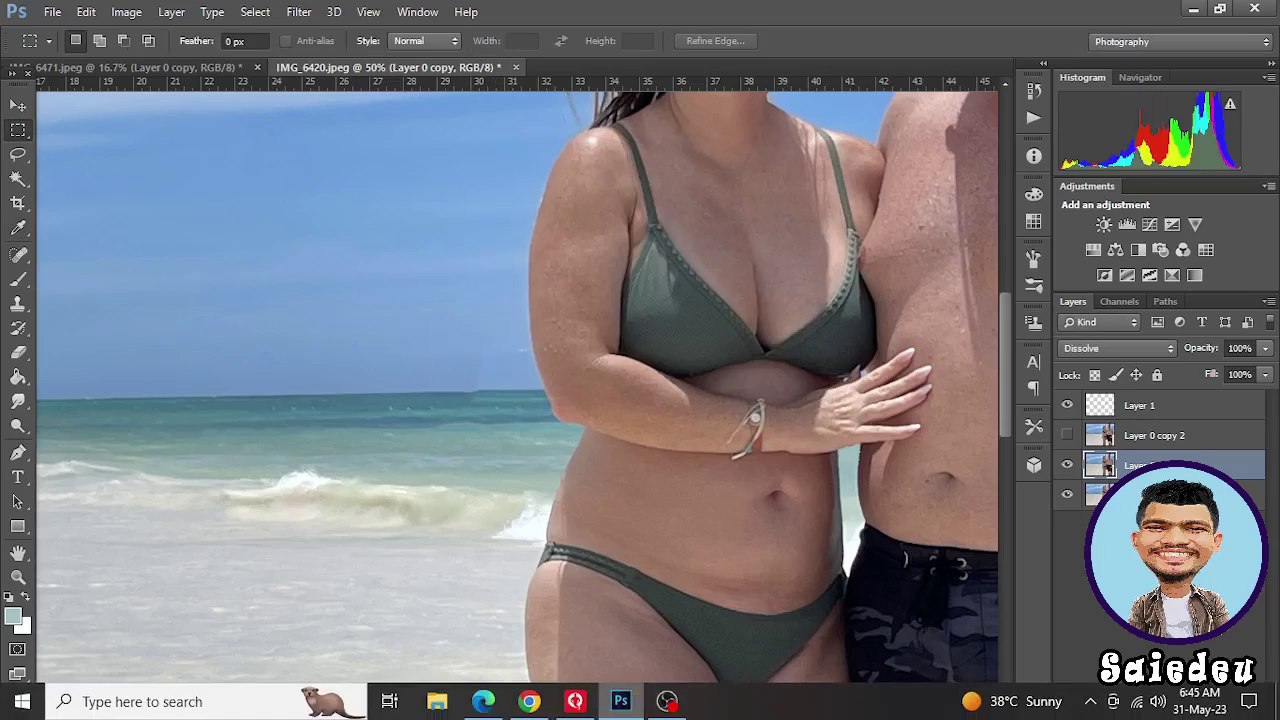
# - Remove the small white speck in the sea beside the man's outer arm with Content-Aware fill
pyautogui.hscroll(5, 517, 400)
pyautogui.hscroll(2, 517, 400)
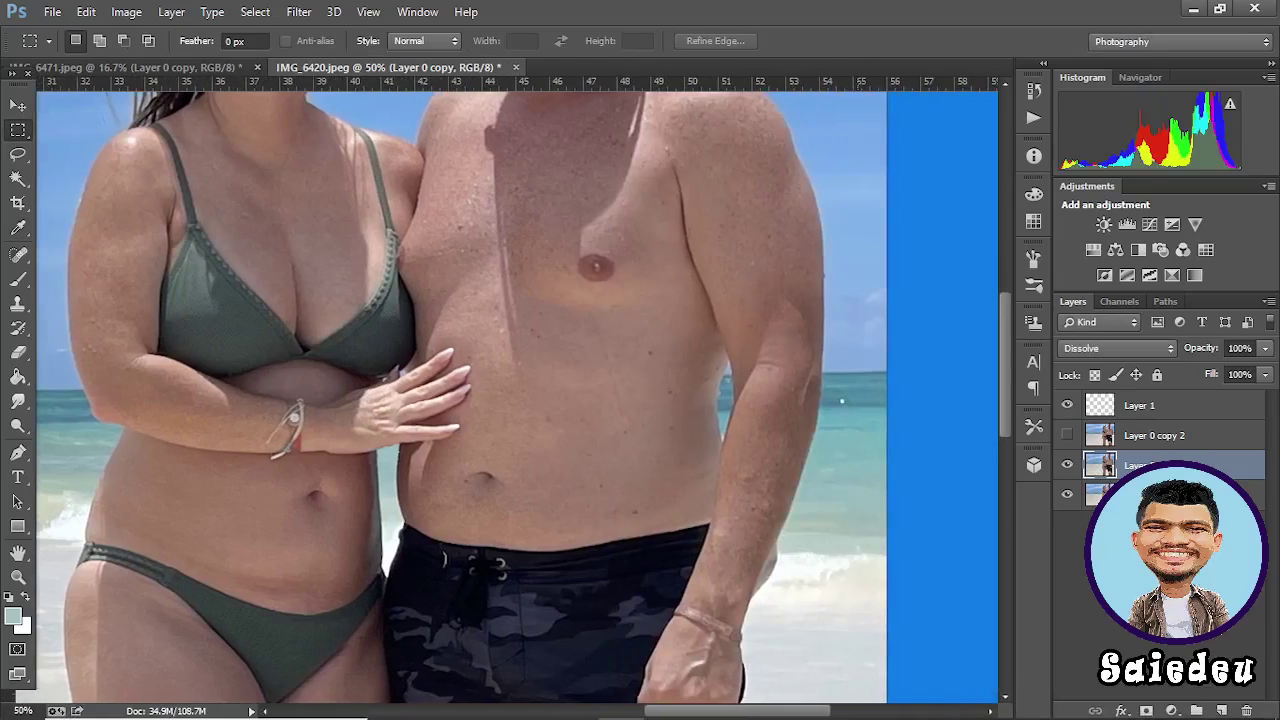
pyautogui.moveTo(836, 394); pyautogui.dragTo(852, 412)
pyautogui.hotkey('shift', 'F5')
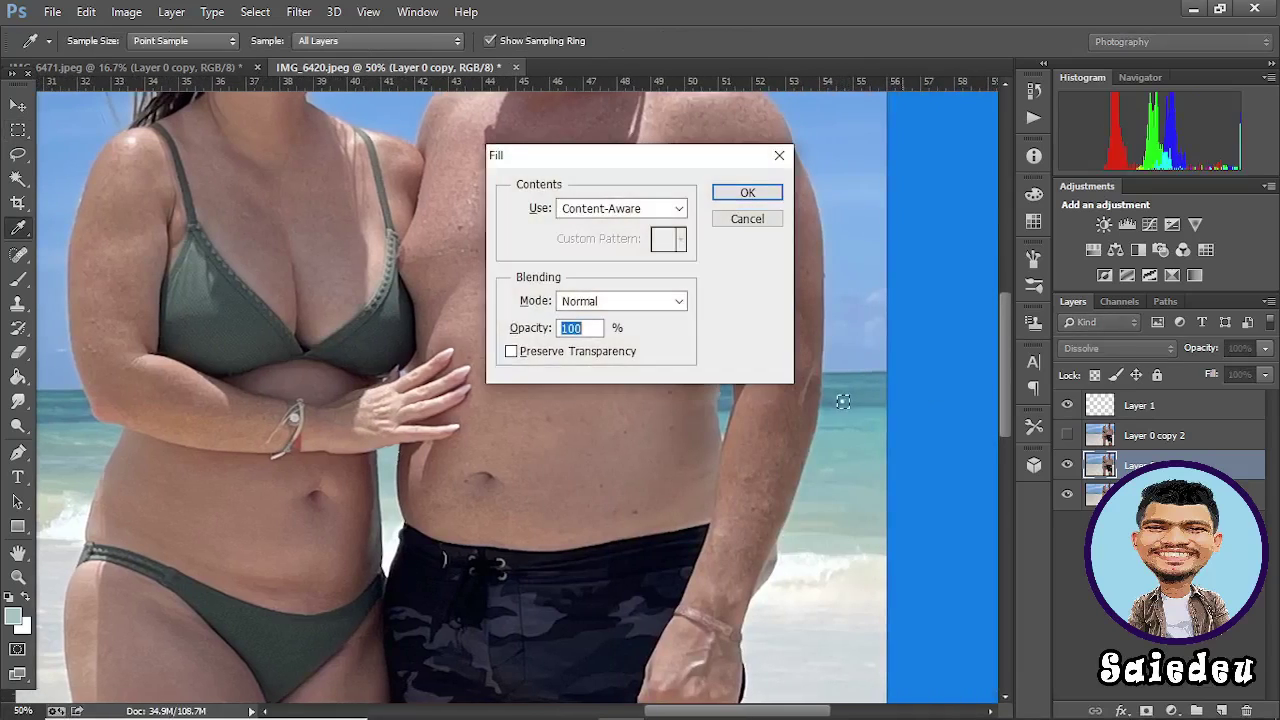
pyautogui.press('Return')
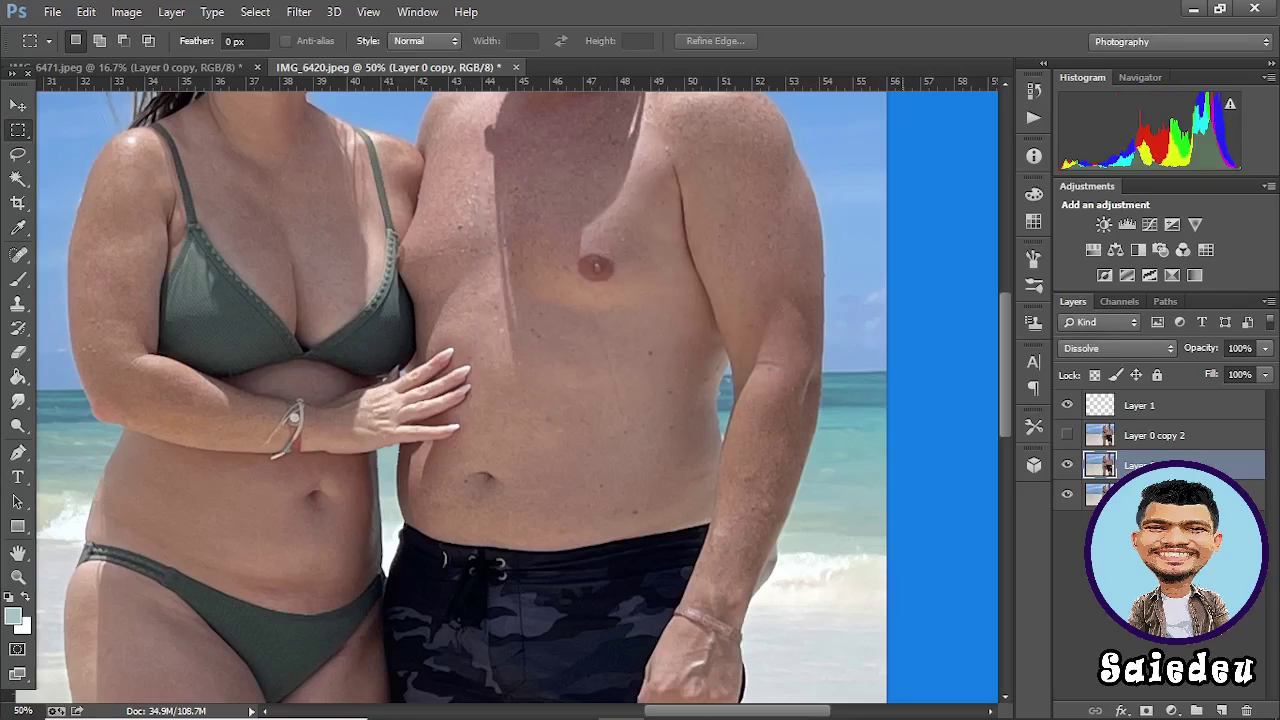
# - Compare the retouched IMG_6420 photo with the original by toggling the layers' visibility
pyautogui.hotkey('ctrl', '-')
pyautogui.hotkey('ctrl', '-')
pyautogui.hotkey('ctrl', '-')
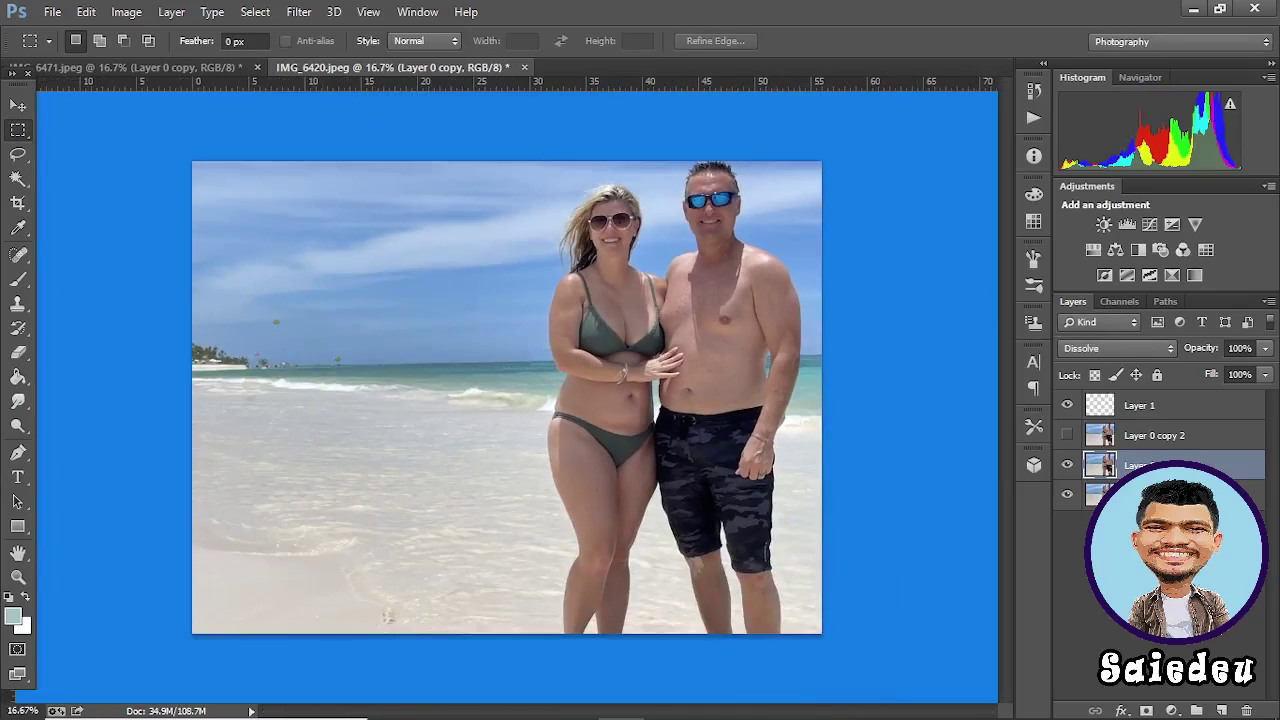
pyautogui.hotkey('ctrl', ',')
pyautogui.hotkey('ctrl', ',')
pyautogui.hotkey('ctrl', ',')
pyautogui.hotkey('ctrl', ',')
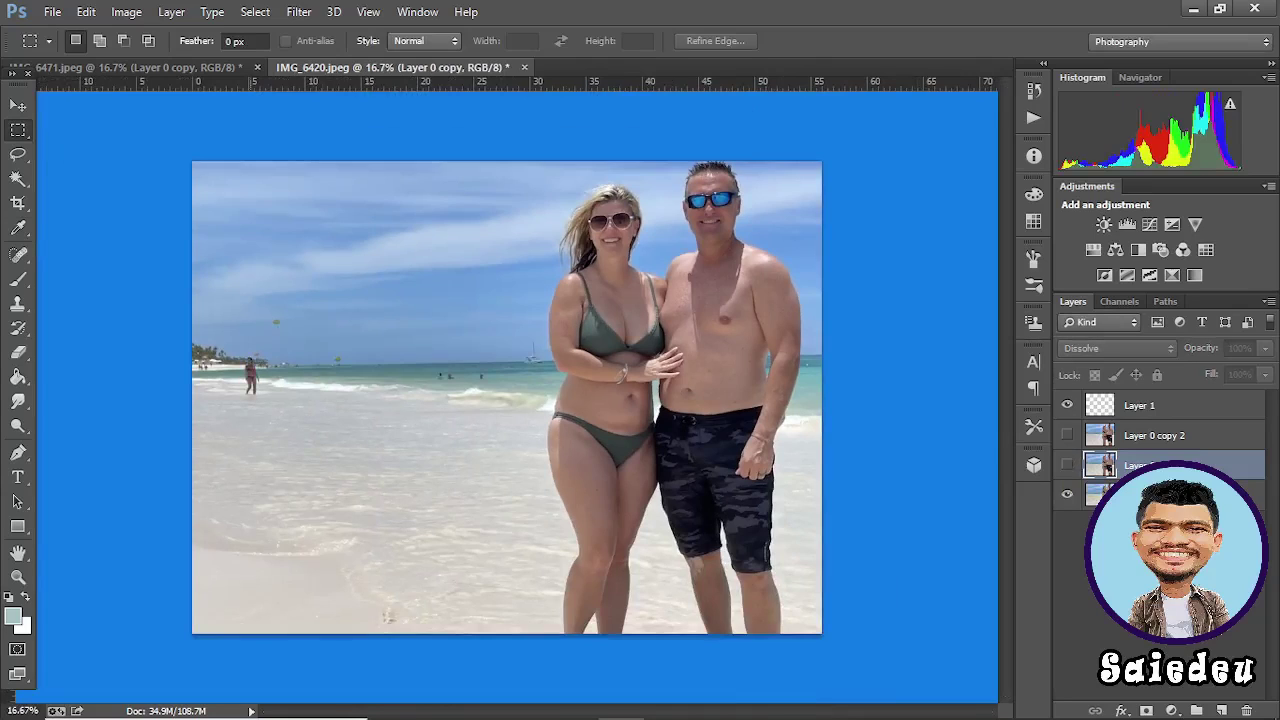
pyautogui.click(1067, 494)
pyautogui.click(1067, 494)
pyautogui.click(1067, 464)
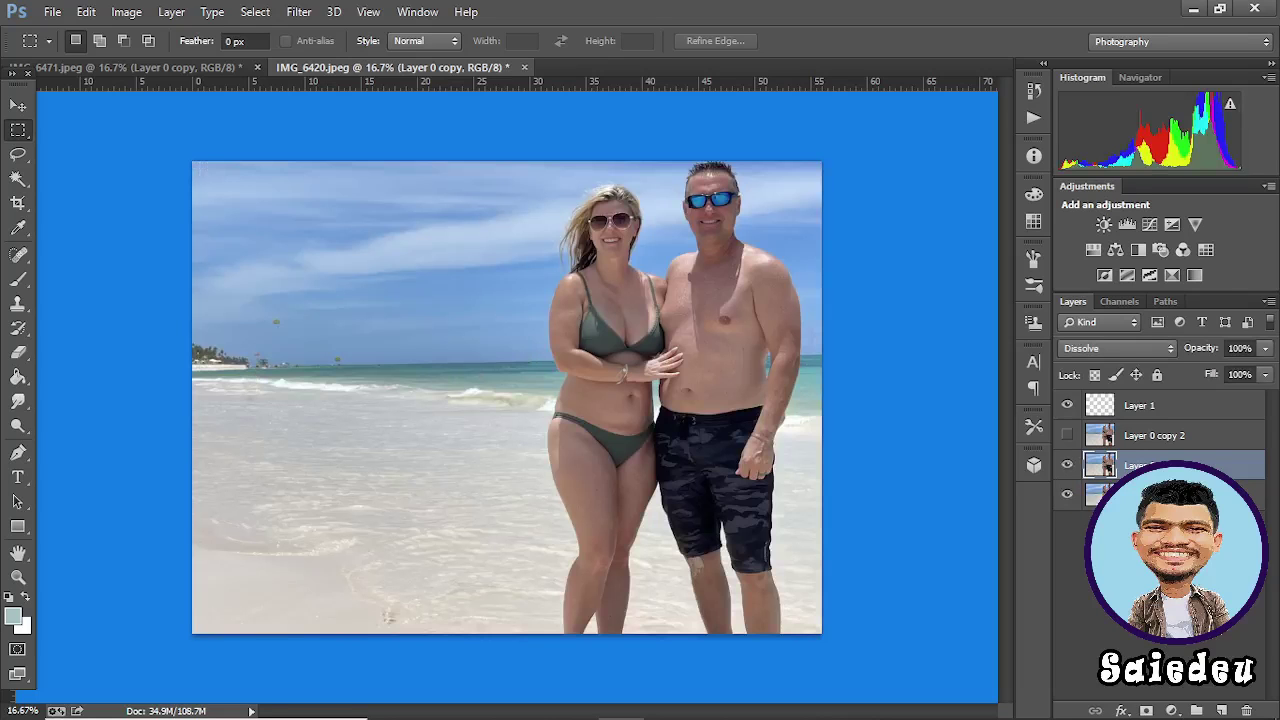
# - Switch to the IMG_6471 document and compare before and after by toggling the visibility of Layer 0 copy
pyautogui.click(135, 67)
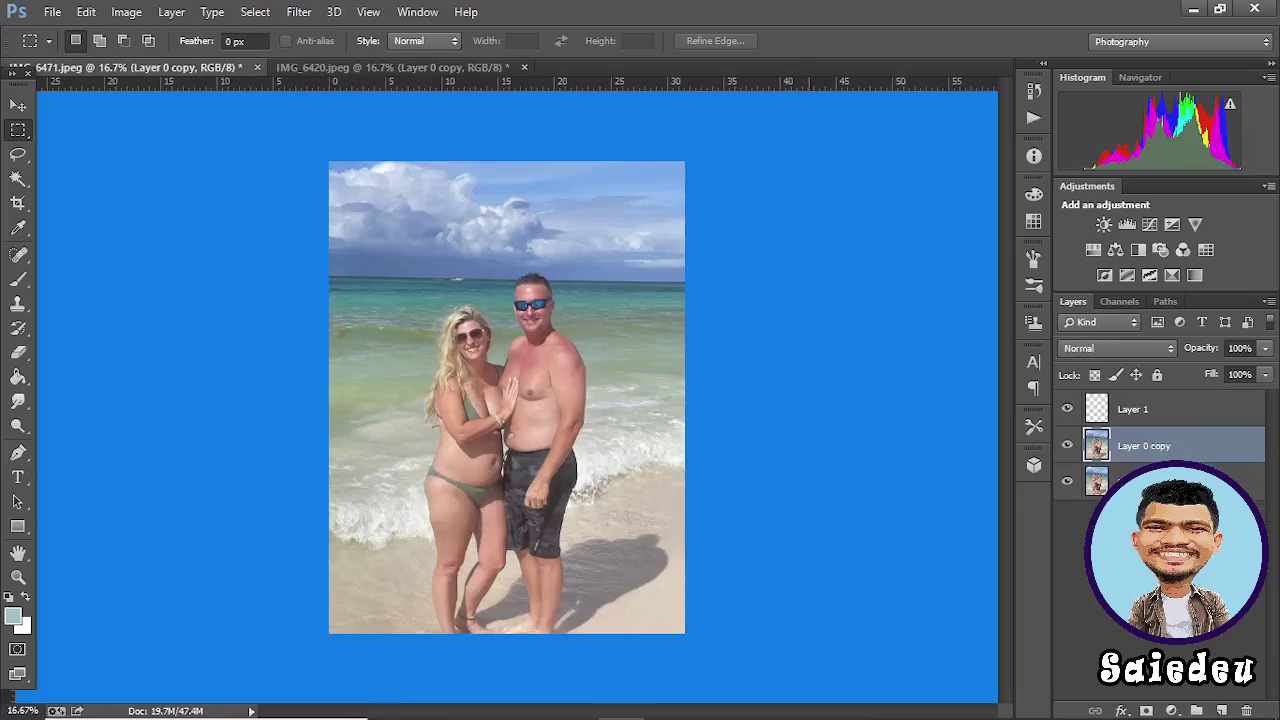
pyautogui.hotkey('ctrl', ',')
pyautogui.click(1067, 445)
pyautogui.click(1067, 445)
pyautogui.click(1067, 445)
# - Set the layer thumbnails to large and hide Layer 0 copy to show the original photo
pyautogui.rightClick(1128, 597)
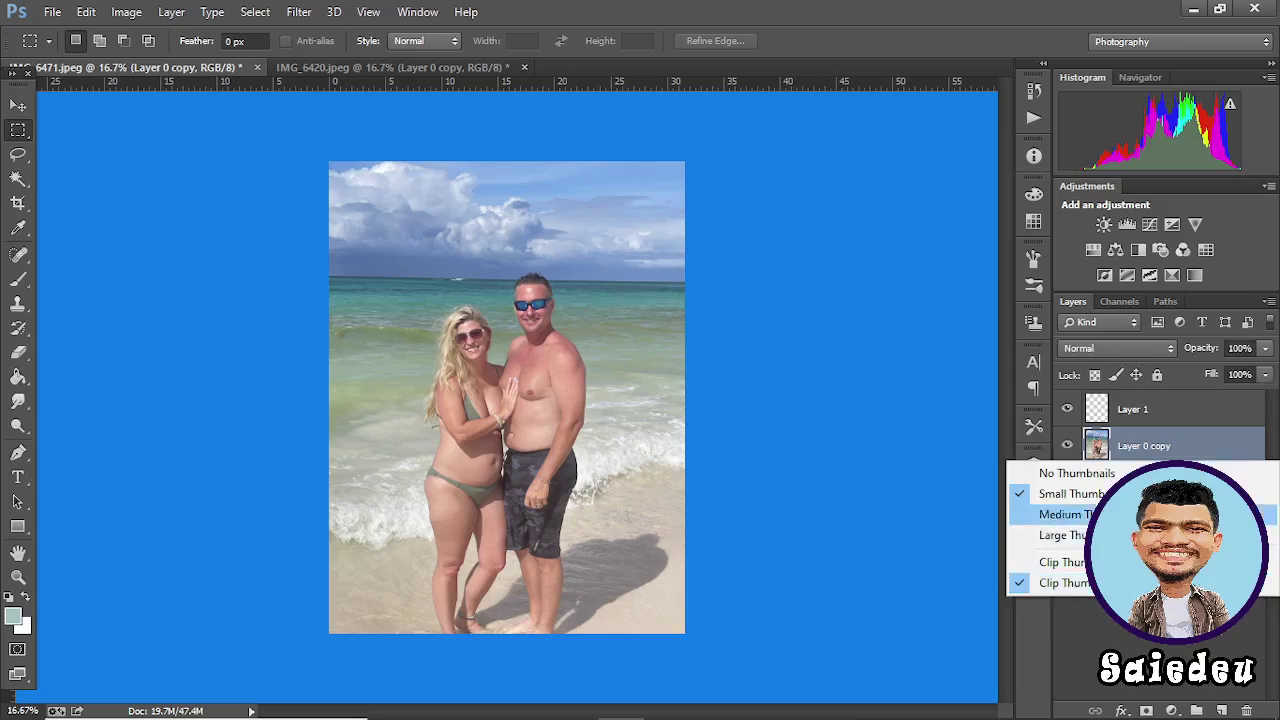
pyautogui.click(1062, 535)
pyautogui.hotkey('ctrl', ',')
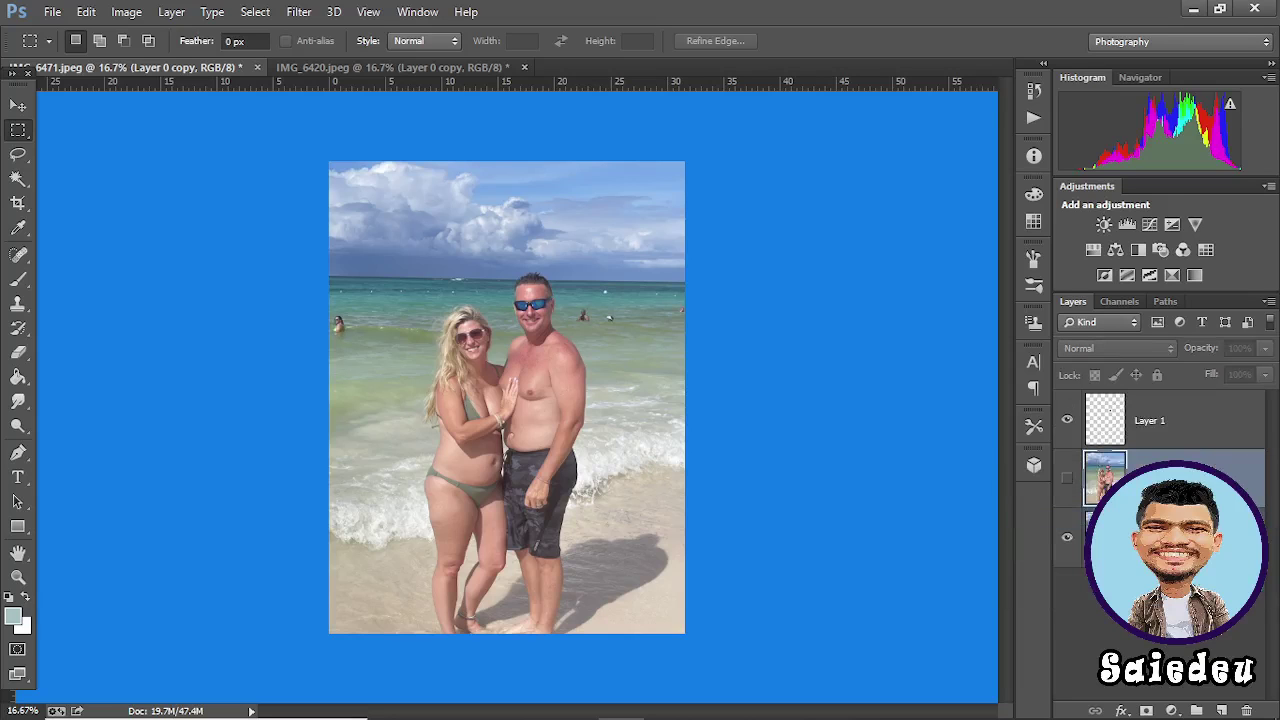
# - Show Layer 0 copy again to bring back the retouched version of the IMG_6471 photo
pyautogui.hotkey('ctrl', '=')
pyautogui.hotkey('ctrl', '=')
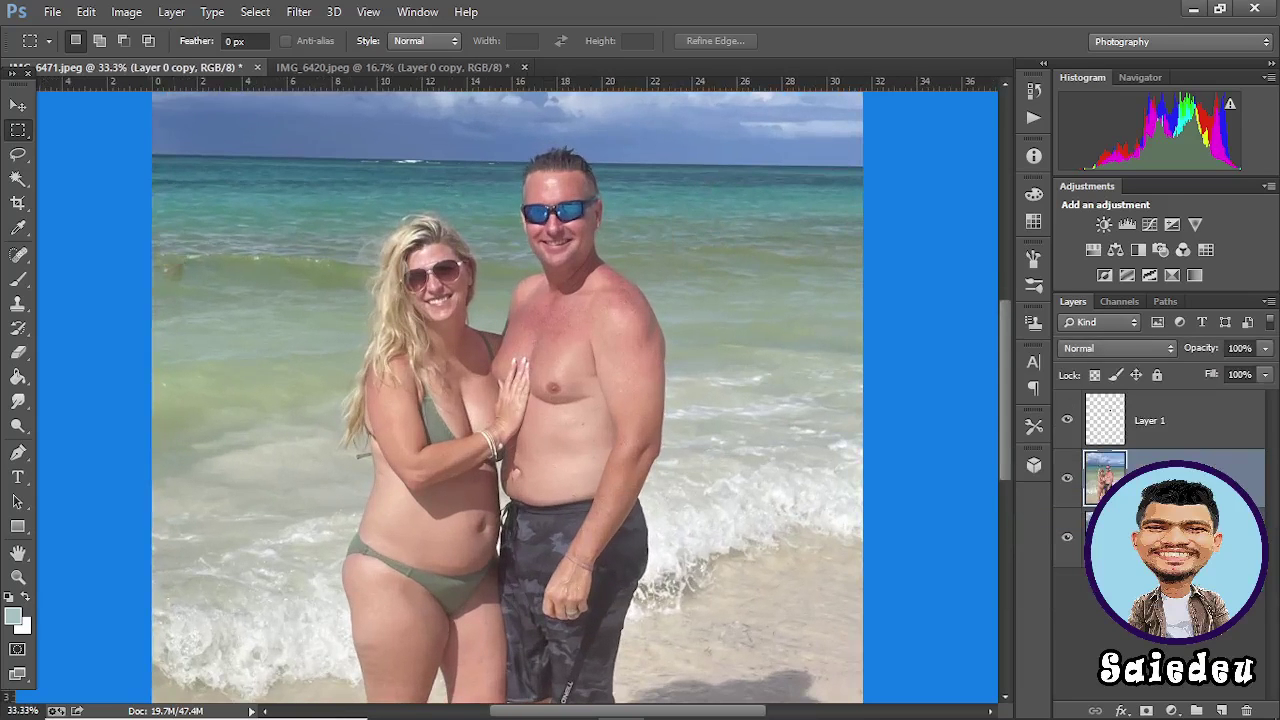
pyautogui.hotkey('ctrl', ',')
# - Switch to the IMG_6420 document and save a copy as a PNG named IMG_6420 in the Project folder
pyautogui.hotkey('ctrl', 'Tab')
pyautogui.hotkey('ctrl', 'shift', 's')
pyautogui.click(500, 486)
pyautogui.click(500, 410)
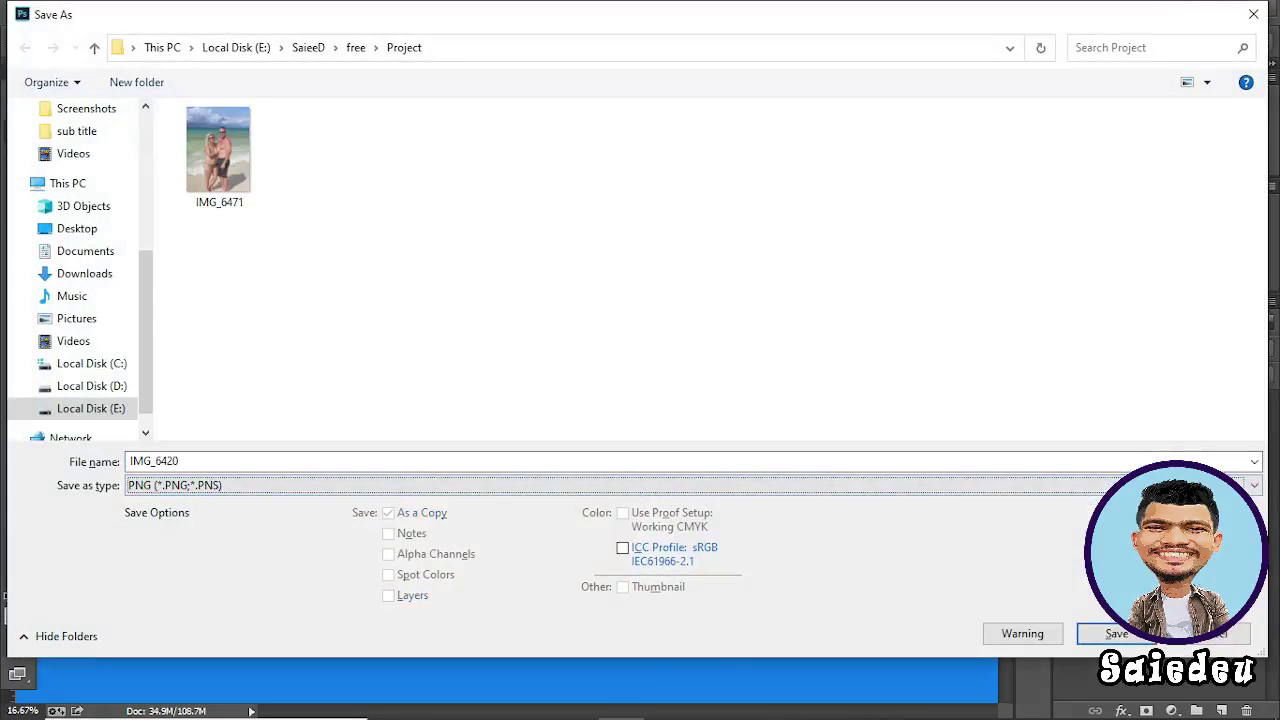
pyautogui.press('Return')
pyautogui.press('Return')
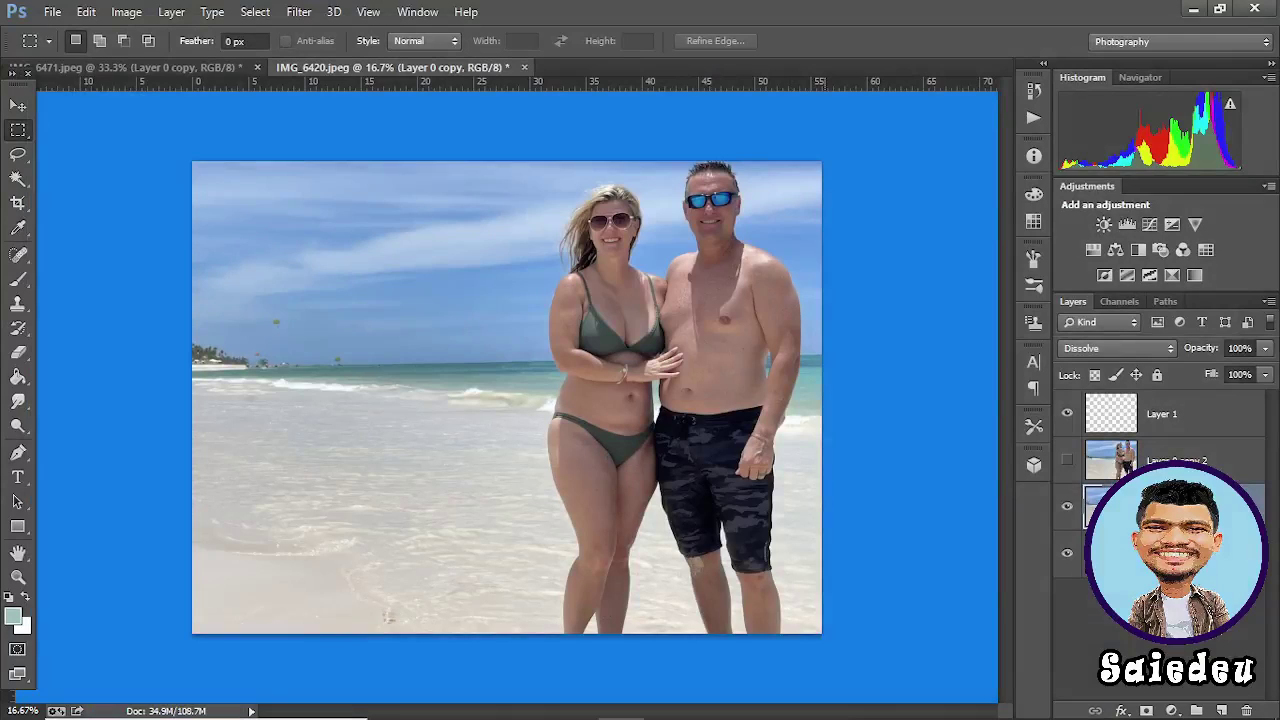
# - Add a Hue/Saturation adjustment layer to the IMG_6420 photo and set Hue to -3
pyautogui.click(1171, 710)
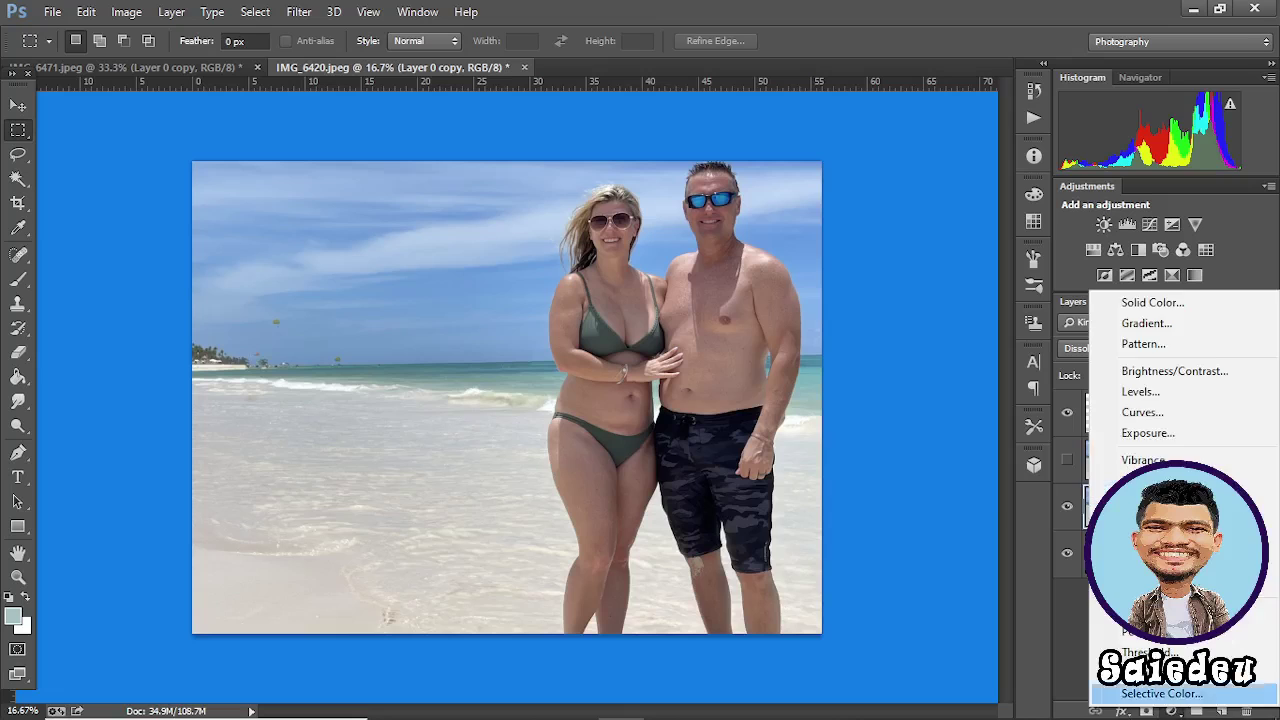
pyautogui.click(1130, 478)
pyautogui.moveTo(912, 311)
pyautogui.mouseDown()
pyautogui.moveTo(932, 311)
pyautogui.moveTo(887, 311)
pyautogui.moveTo(910, 311)
pyautogui.mouseUp()
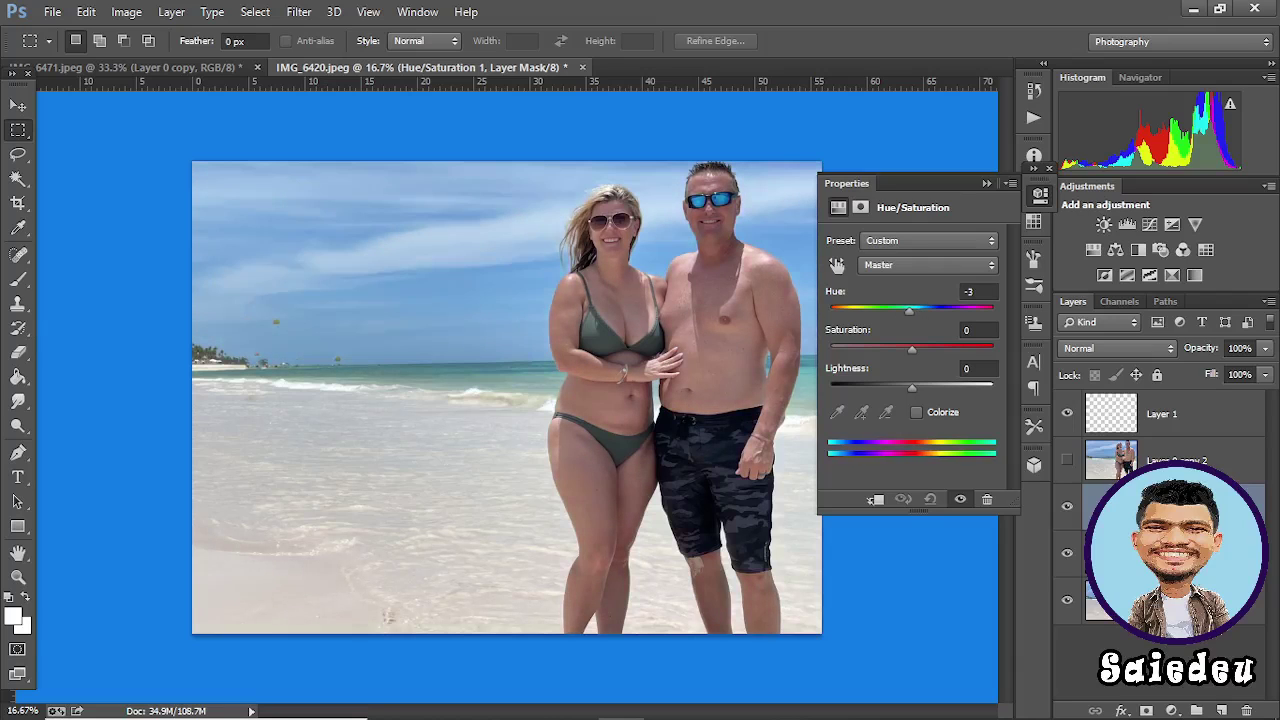
# - Add a second Hue/Saturation adjustment layer with default settings and delete its layer mask
pyautogui.click(1172, 710)
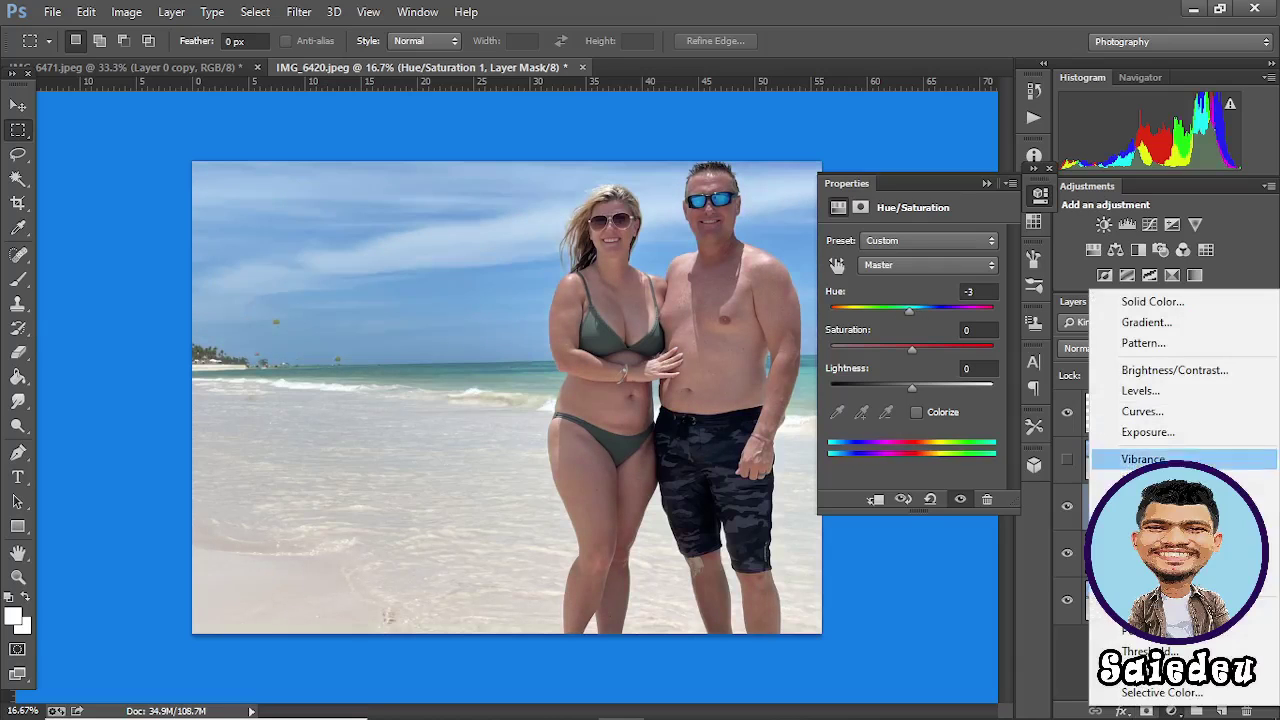
pyautogui.click(1180, 481)
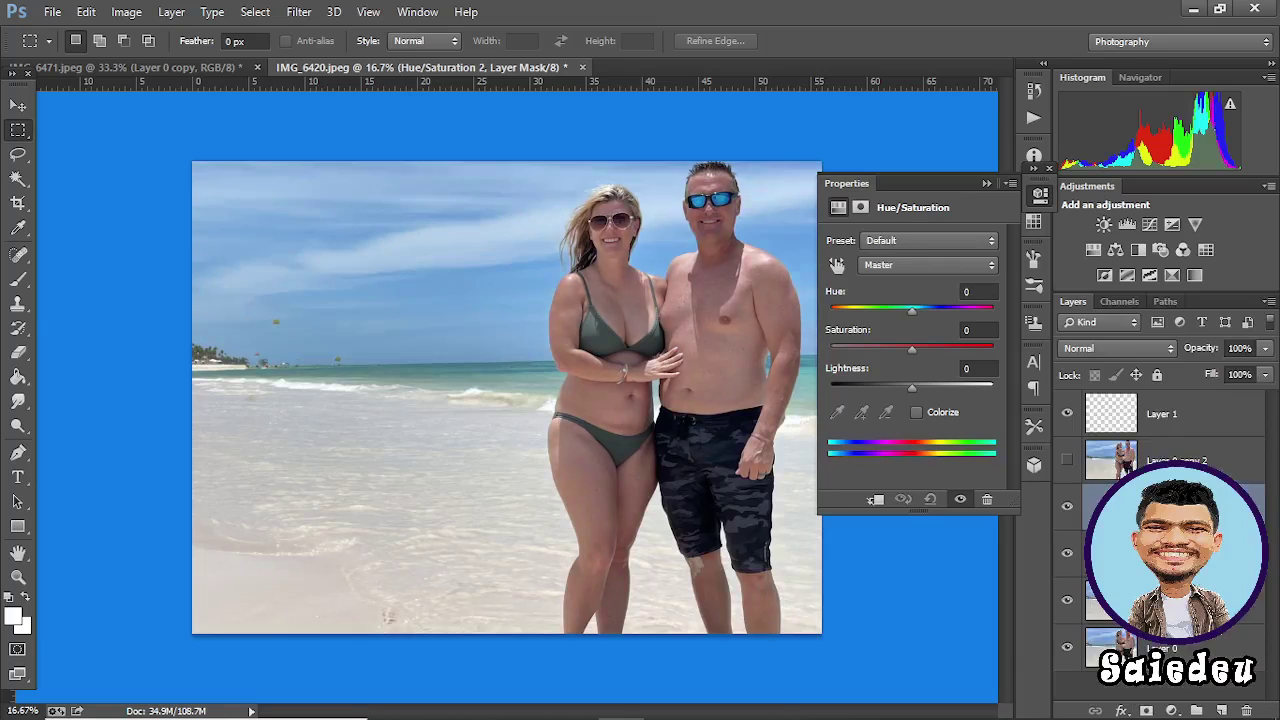
pyautogui.click(1246, 710)
pyautogui.click(606, 289)
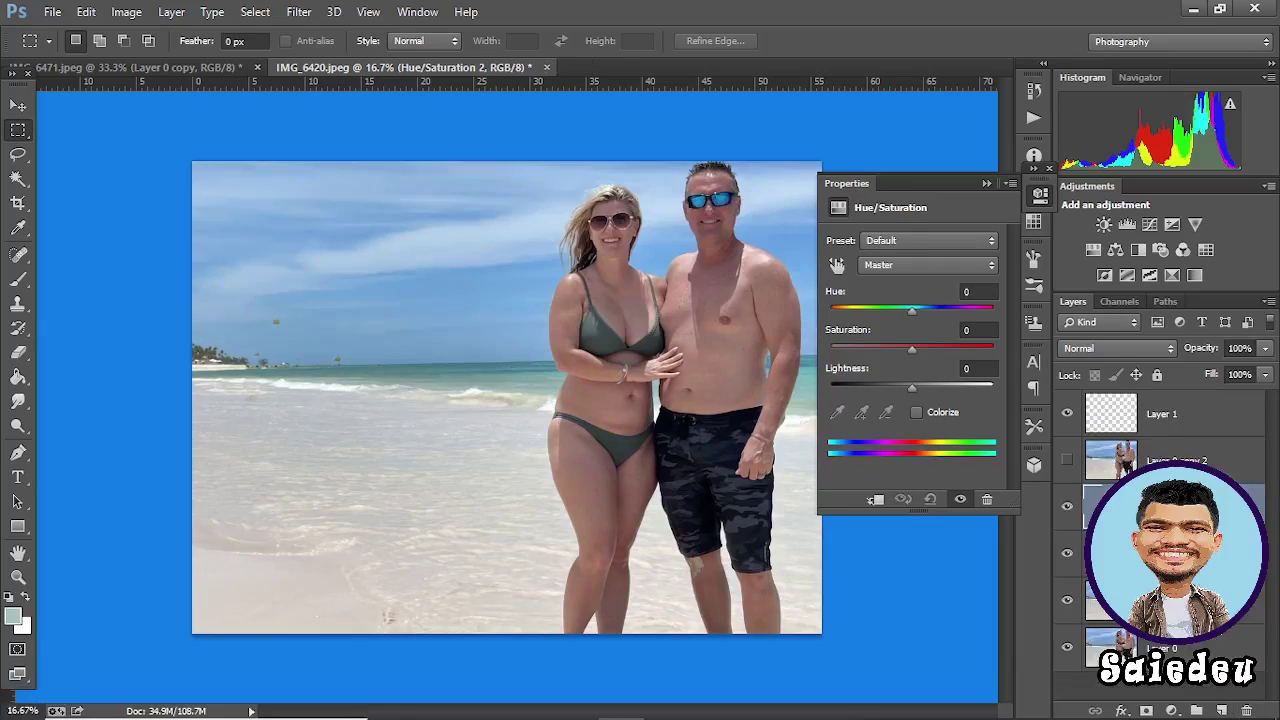
# - Add a Curves adjustment layer, lift the black point slightly and raise the RGB curve at input 59 to brighten the photo
pyautogui.click(1172, 710)
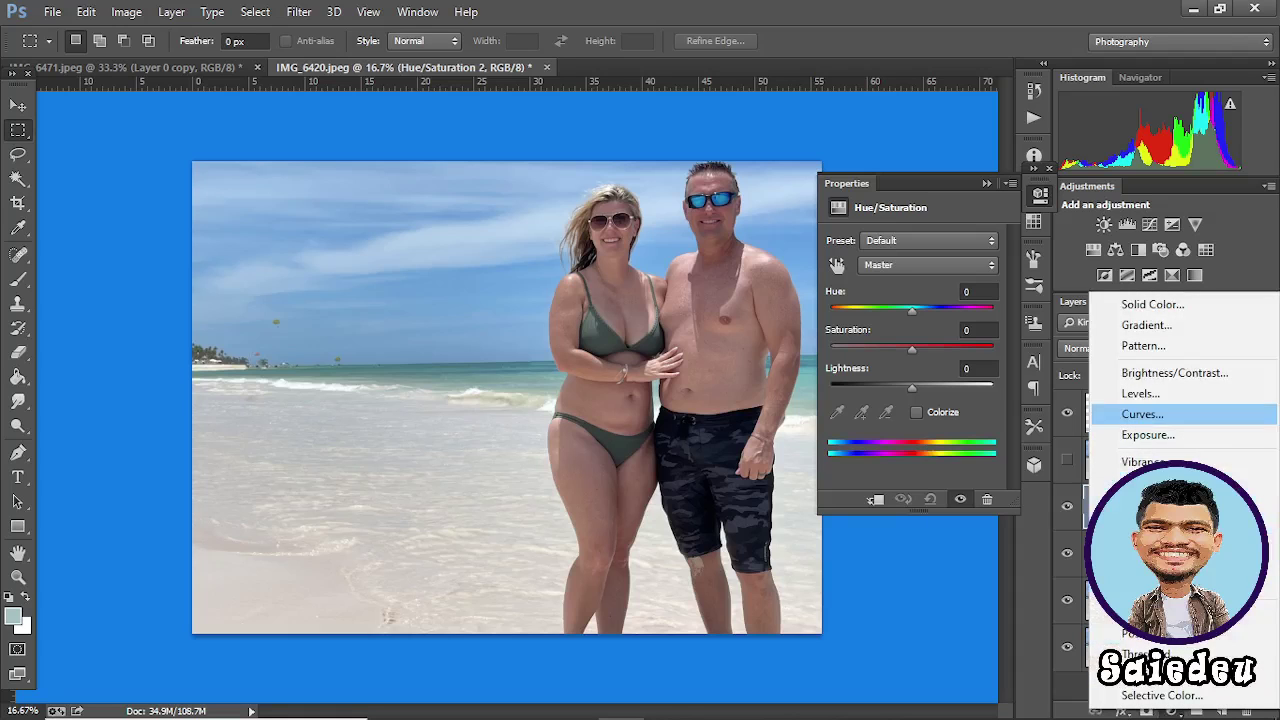
pyautogui.click(1150, 413)
pyautogui.moveTo(868, 406)
pyautogui.mouseDown()
pyautogui.moveTo(868, 388)
pyautogui.moveTo(868, 401)
pyautogui.mouseUp()
pyautogui.moveTo(917, 354)
pyautogui.mouseDown()
pyautogui.moveTo(915, 322)
pyautogui.moveTo(896, 358)
pyautogui.mouseUp()
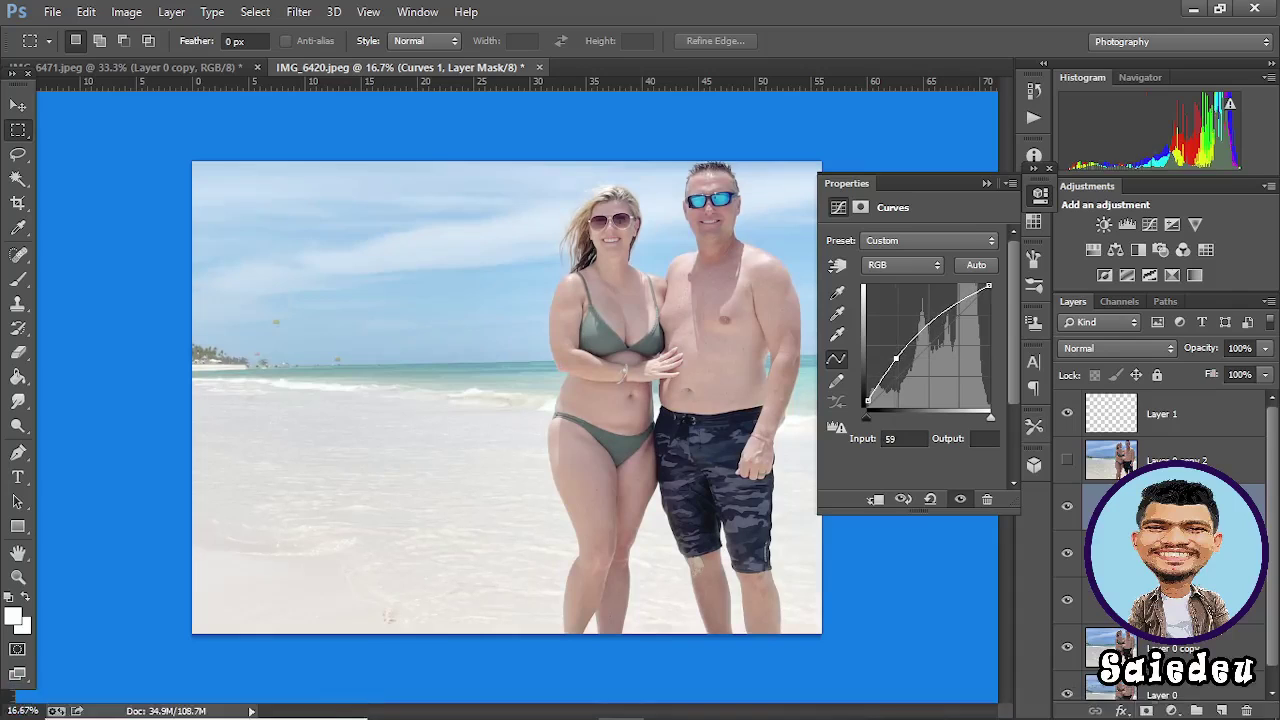
# - Add a Levels adjustment layer, raise the RGB midtone level to about 1.1 and collapse the adjustment settings
pyautogui.click(1168, 711)
pyautogui.click(1140, 392)
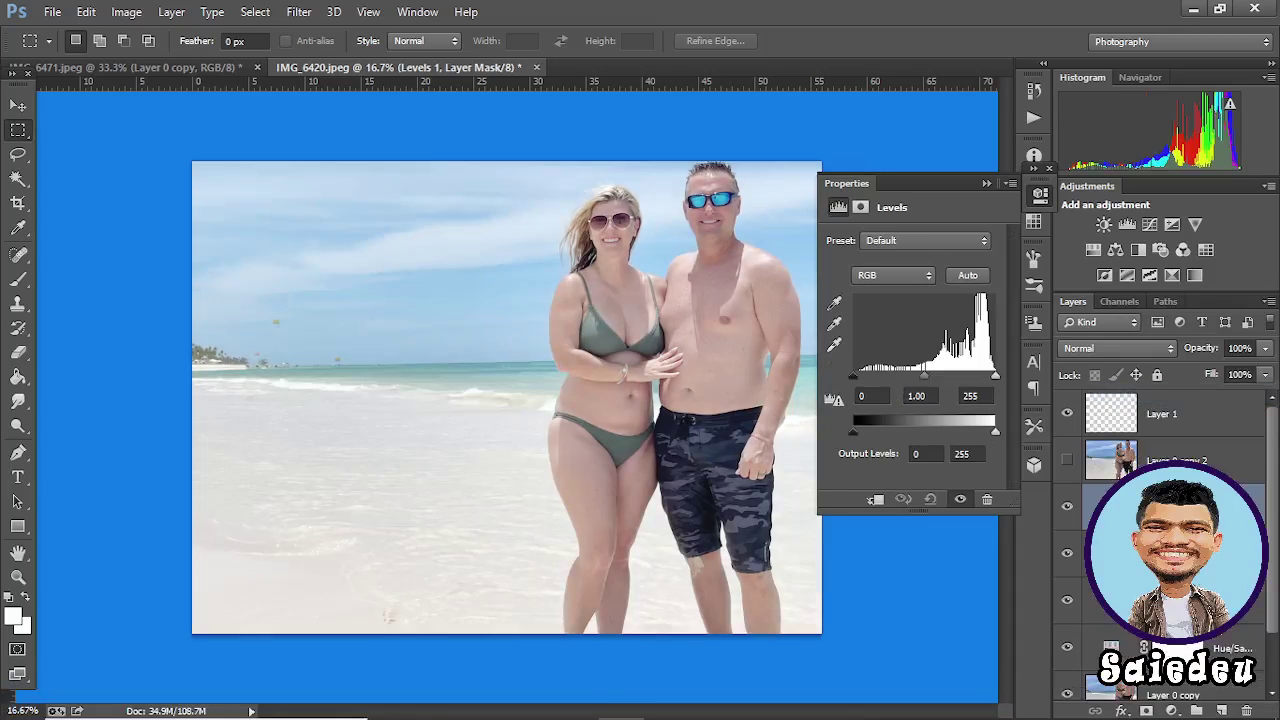
pyautogui.moveTo(854, 376); pyautogui.dragTo(917, 376)
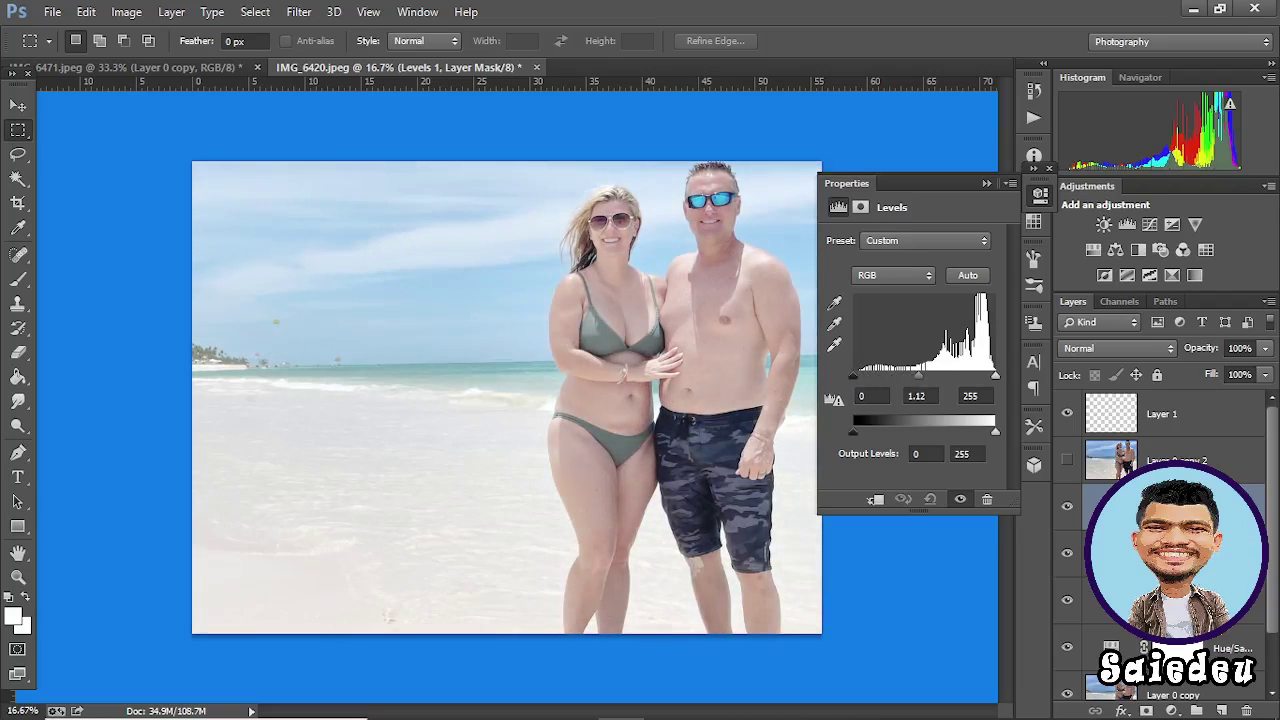
pyautogui.moveTo(918, 376); pyautogui.dragTo(920, 376)
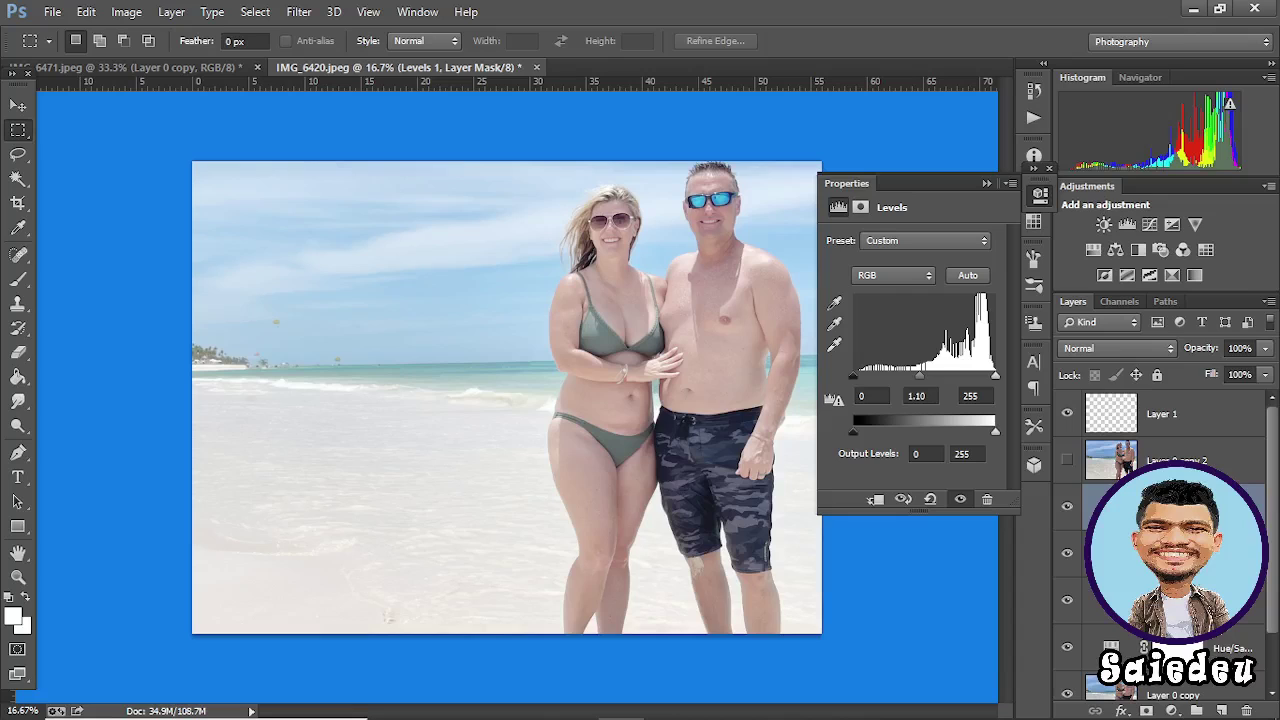
pyautogui.moveTo(920, 376); pyautogui.dragTo(919, 376)
pyautogui.click(987, 184)
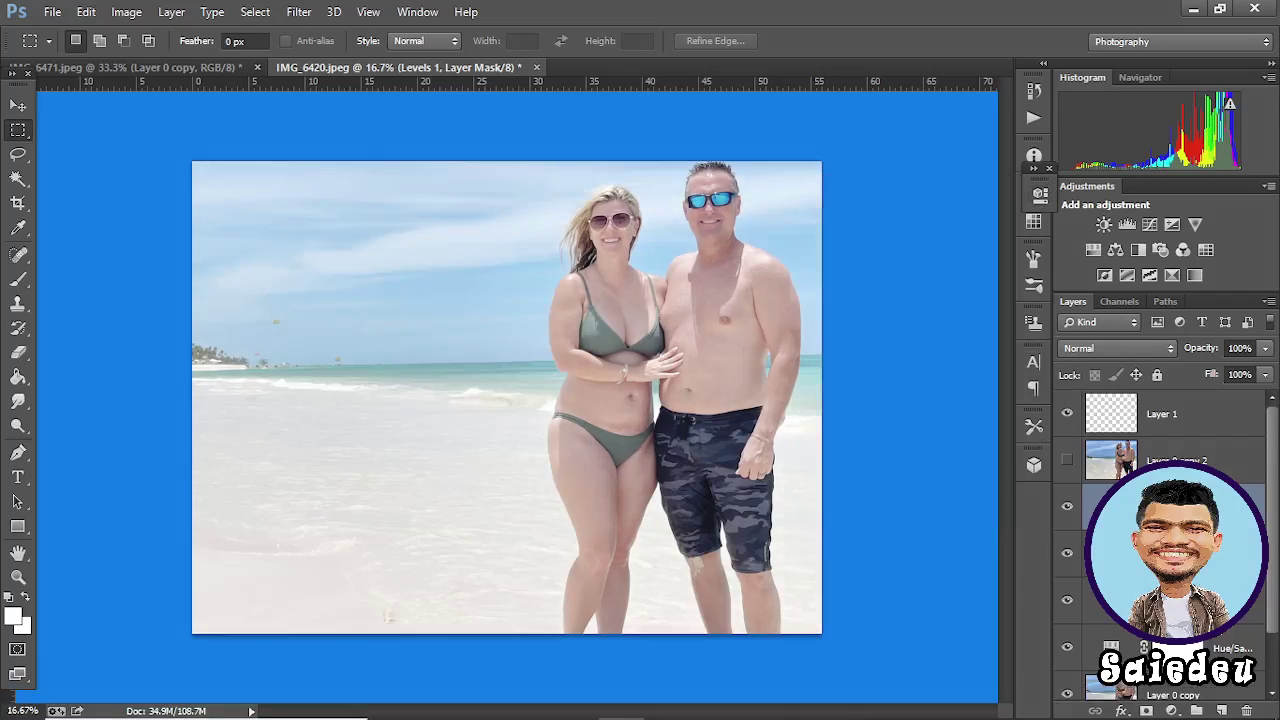
# - Compare the brightened IMG_6420 photo with the original by toggling every layer except Layer 0
pyautogui.scroll(-1, 1067, 520)
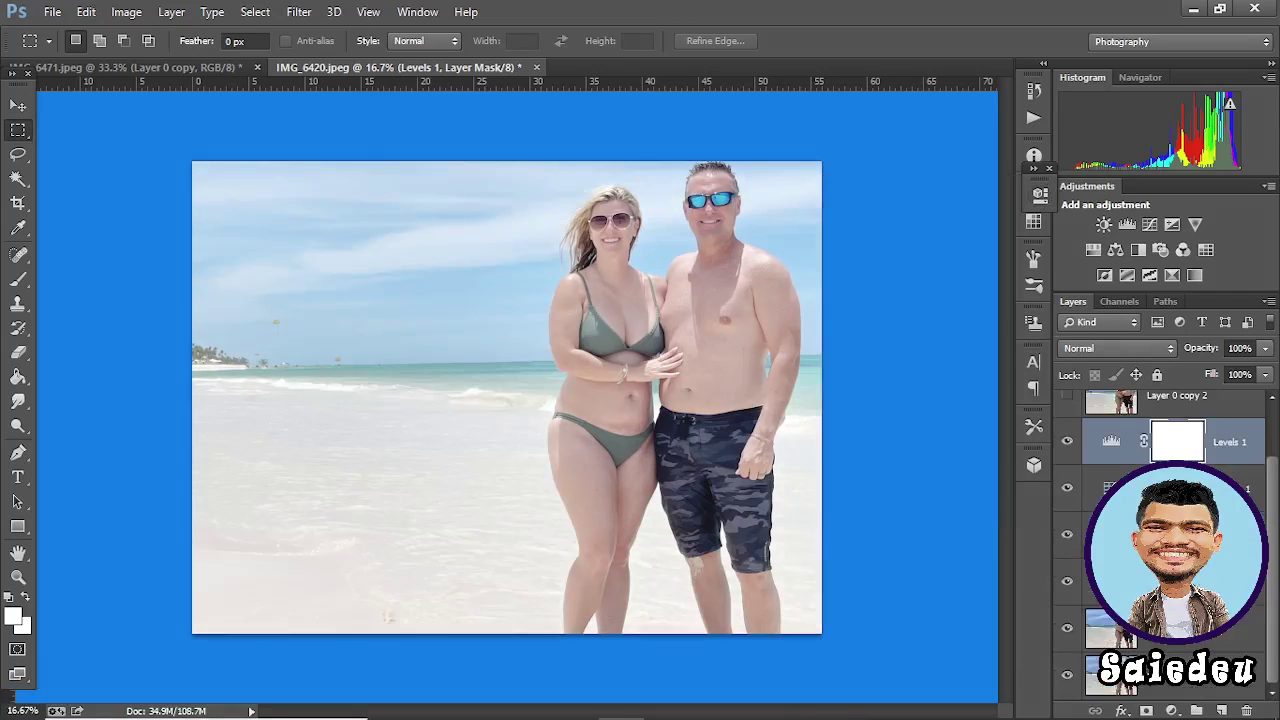
pyautogui.keyDown('alt'); pyautogui.click(1067, 675); pyautogui.keyUp('alt')
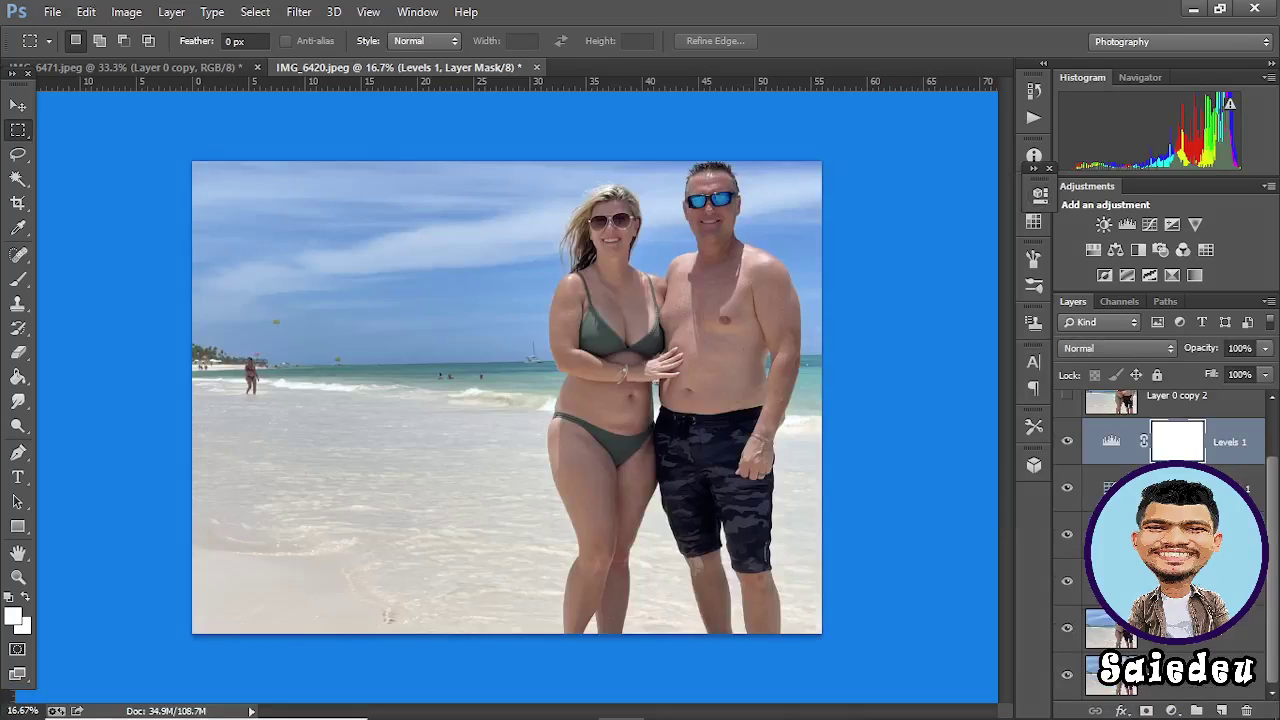
pyautogui.keyDown('alt'); pyautogui.click(1067, 675); pyautogui.keyUp('alt')
pyautogui.keyDown('alt'); pyautogui.click(1067, 675); pyautogui.keyUp('alt')
pyautogui.keyDown('alt'); pyautogui.click(1067, 675); pyautogui.keyUp('alt')
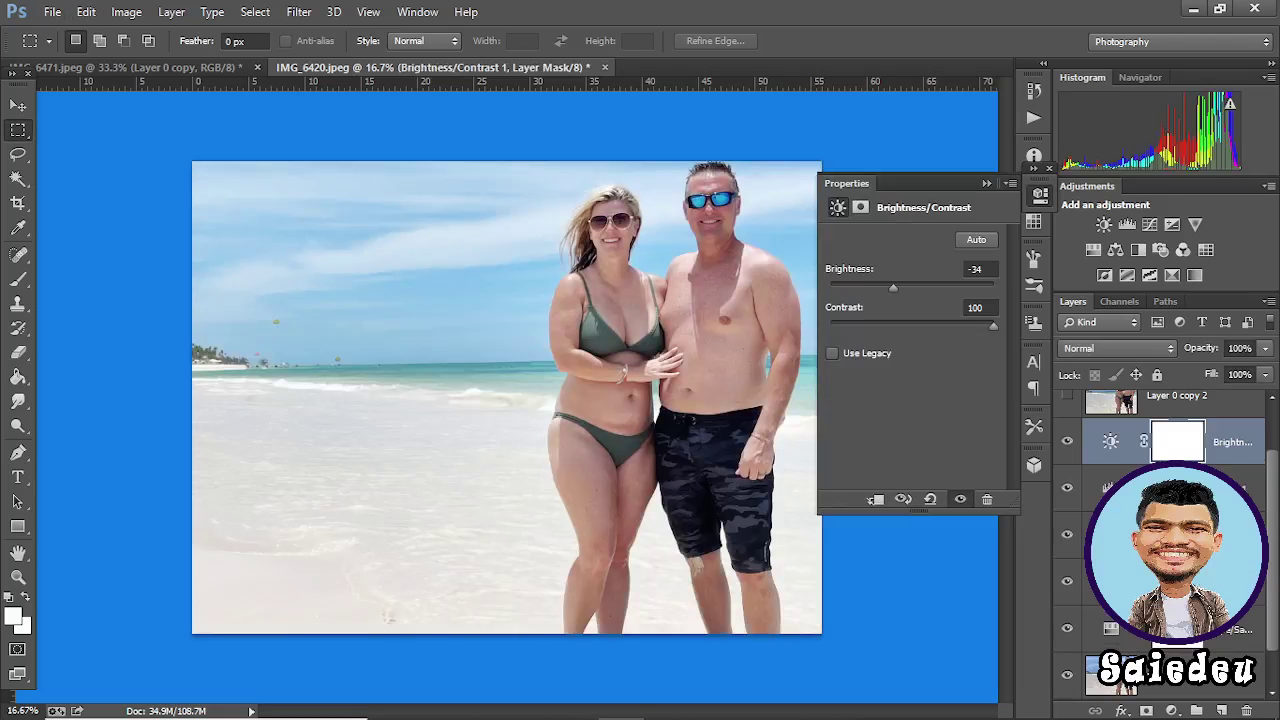
# - Collapse the Brightness/Contrast settings and compare the contrast-adjusted IMG_6420 photo with the original Layer 0
pyautogui.click(988, 185)
pyautogui.scroll(-1, 1067, 520)
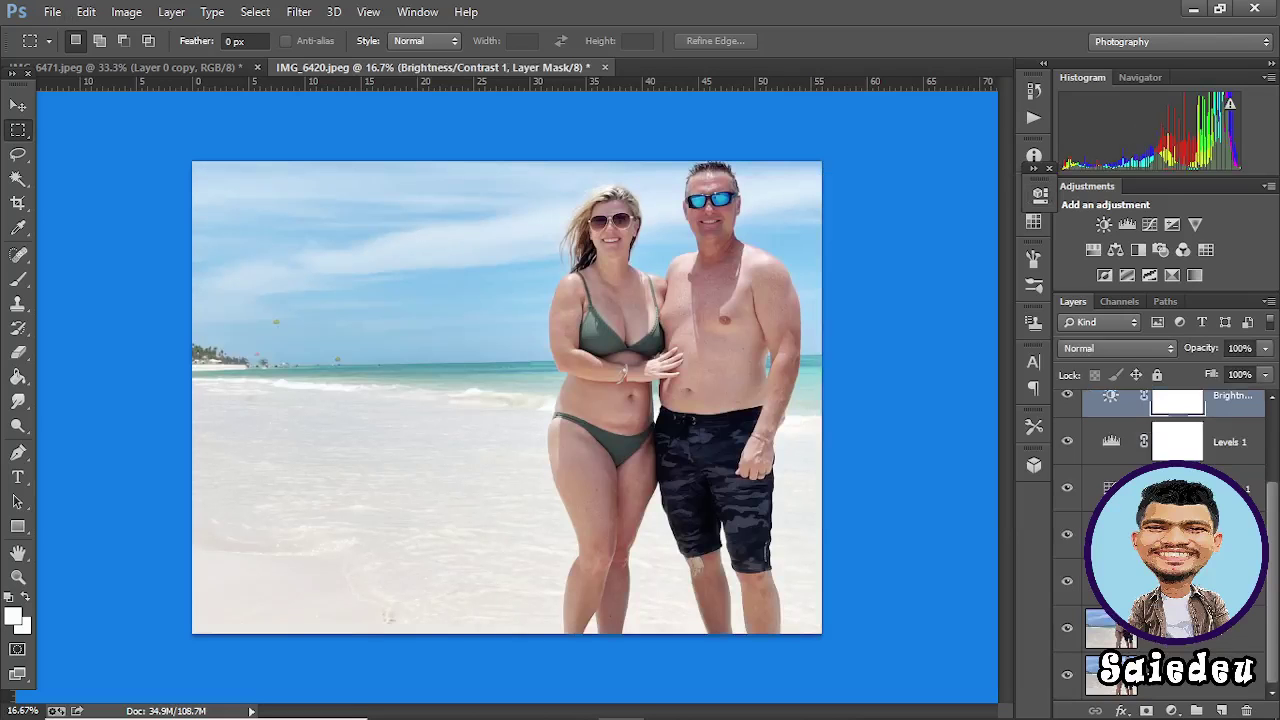
pyautogui.keyDown('alt'); pyautogui.click(1067, 675); pyautogui.keyUp('alt')
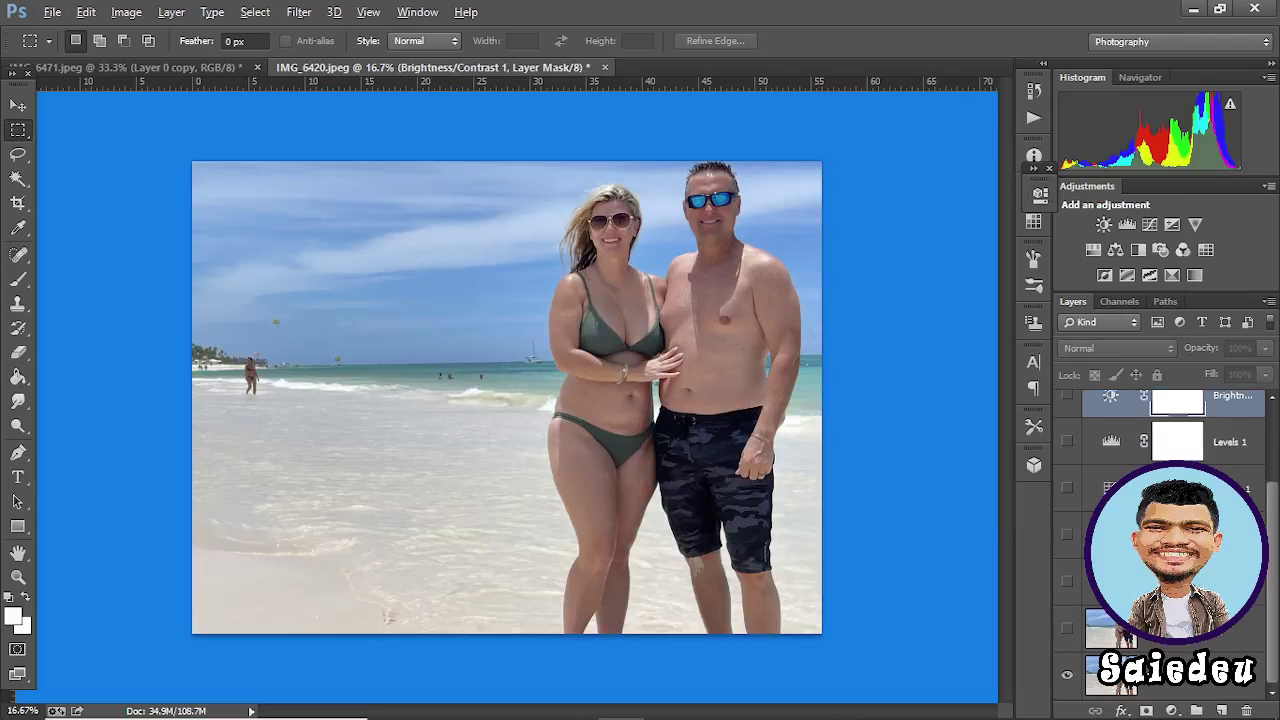
pyautogui.keyDown('alt'); pyautogui.click(1067, 675); pyautogui.keyUp('alt')
pyautogui.keyDown('alt'); pyautogui.click(1067, 675); pyautogui.keyUp('alt')
pyautogui.keyDown('alt'); pyautogui.click(1067, 675); pyautogui.keyUp('alt')
# - Save the adjusted photo as a PNG named IMG_6420 in the Project folder, replacing the existing file
pyautogui.hotkey('ctrl', 'shift', 's')
pyautogui.click(400, 485)
pyautogui.click(200, 409)
pyautogui.click(1116, 633)
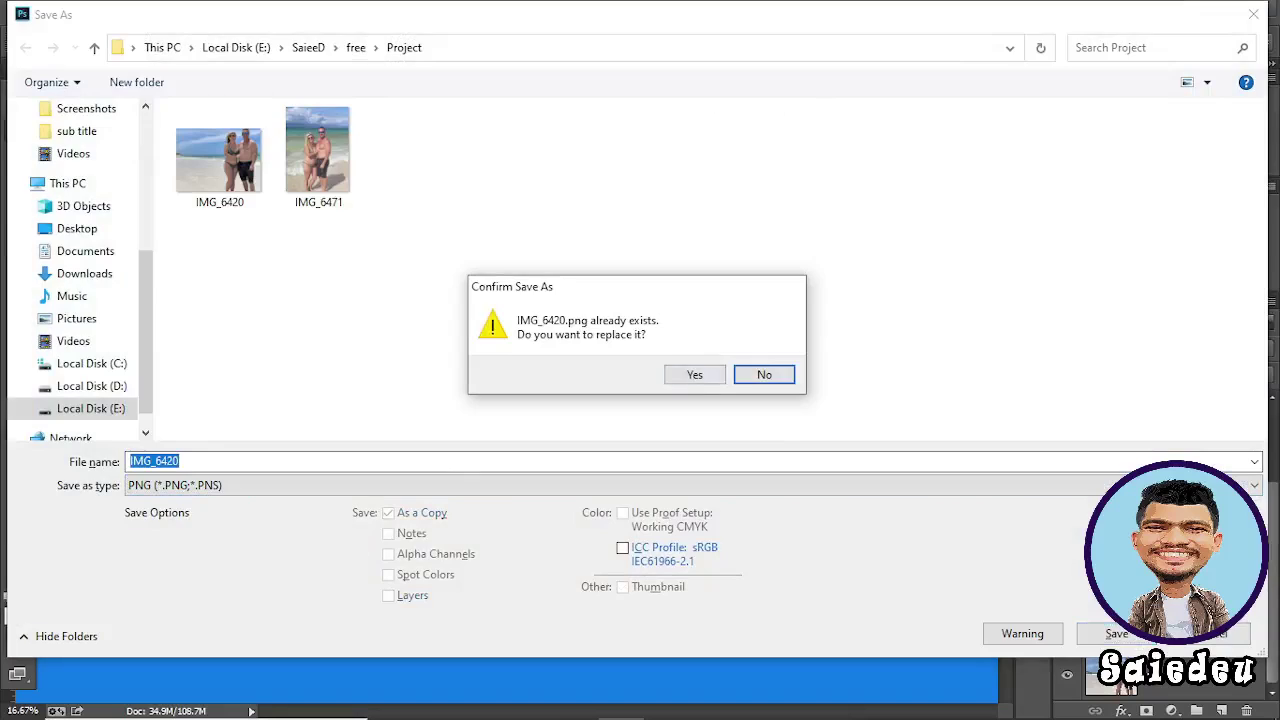
pyautogui.click(697, 371)
pyautogui.click(700, 214)
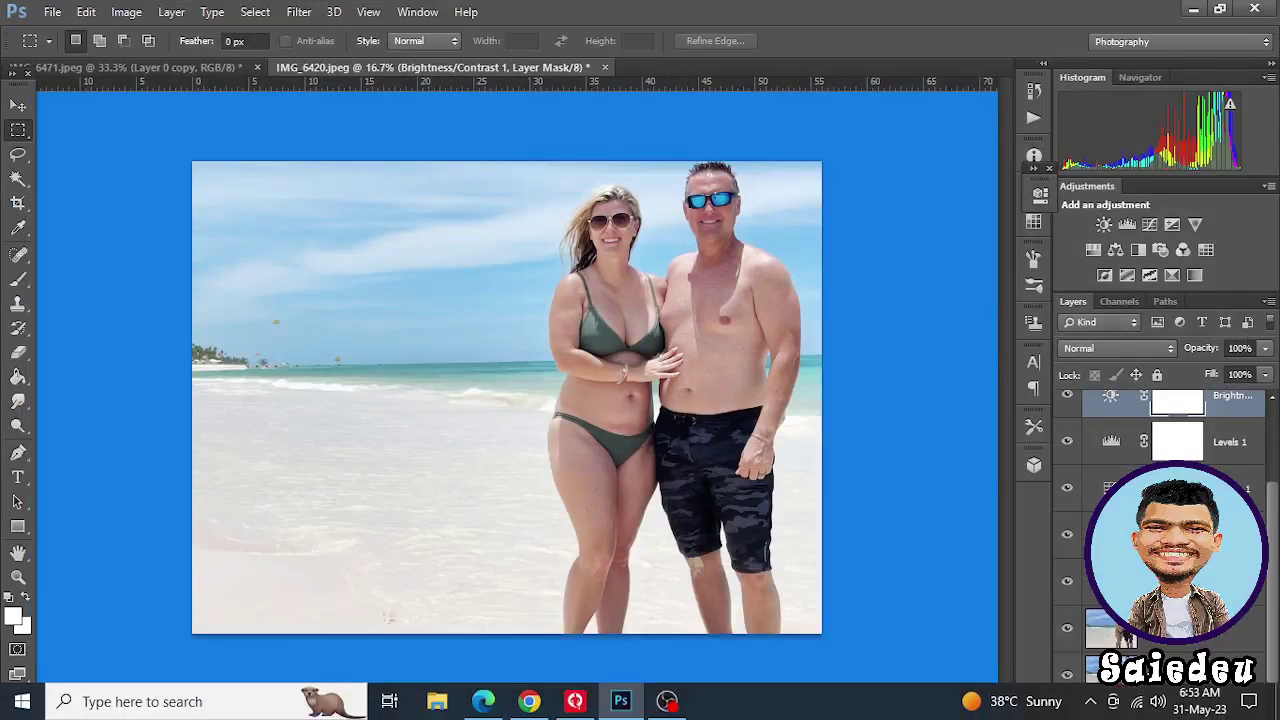
# - Switch to the IMG_6471 document and add a Brightness/Contrast adjustment layer with Brightness 10 and Contrast 60
pyautogui.click(160, 68)
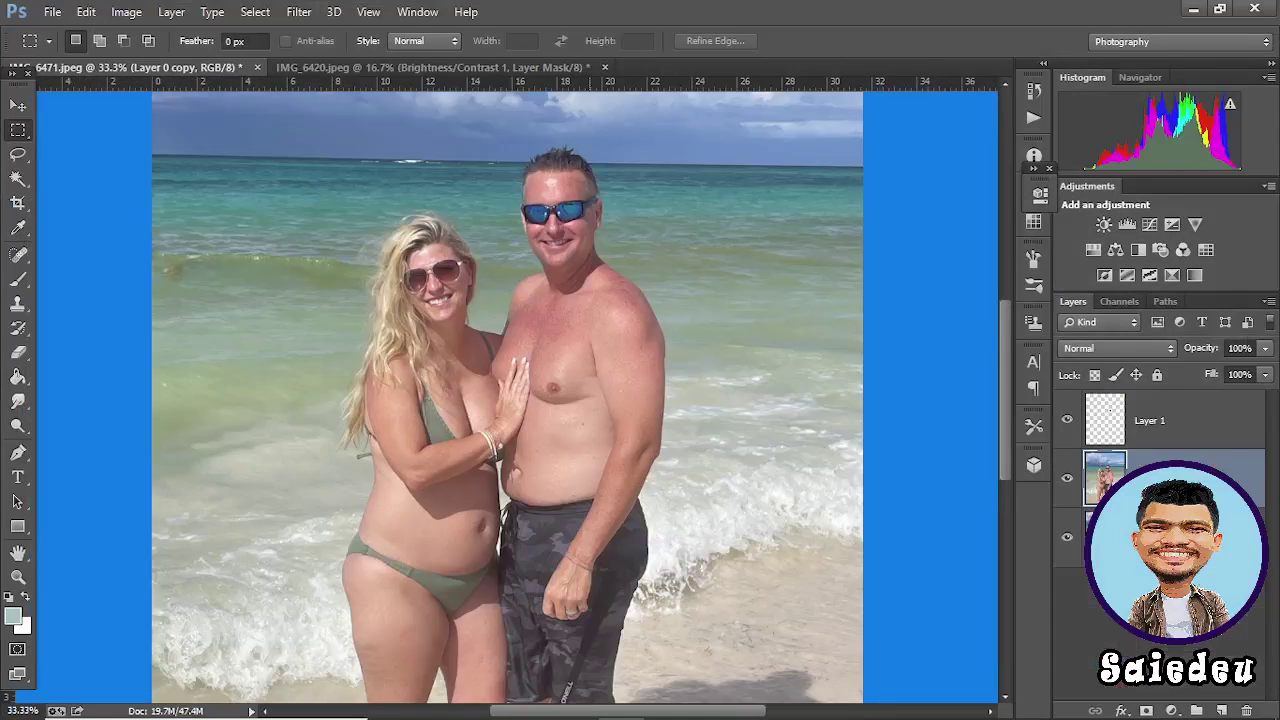
pyautogui.hotkey('ctrl', '-')
pyautogui.hotkey('ctrl', '-')
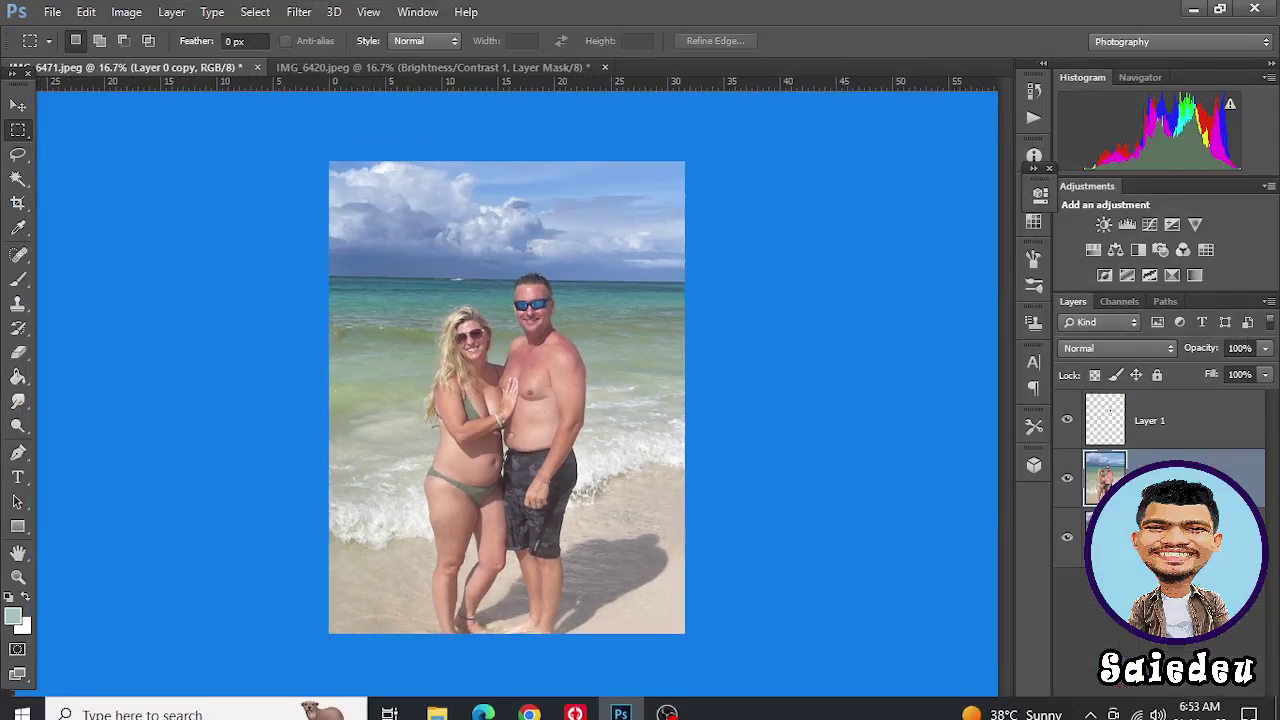
pyautogui.click(1171, 711)
pyautogui.click(1174, 371)
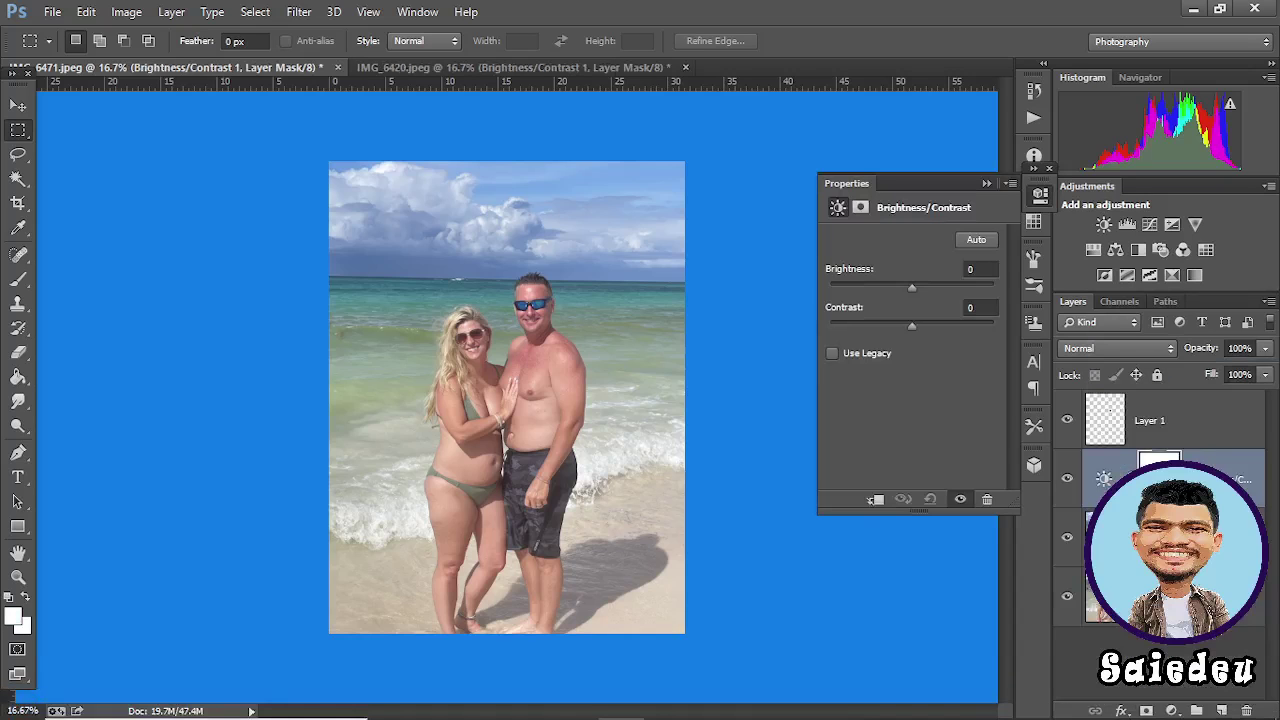
pyautogui.moveTo(922, 288)
pyautogui.mouseDown()
pyautogui.moveTo(910, 326)
pyautogui.moveTo(866, 326)
pyautogui.moveTo(994, 326)
pyautogui.moveTo(936, 326)
pyautogui.moveTo(891, 288)
pyautogui.moveTo(929, 288)
pyautogui.moveTo(917, 288)
pyautogui.mouseUp()
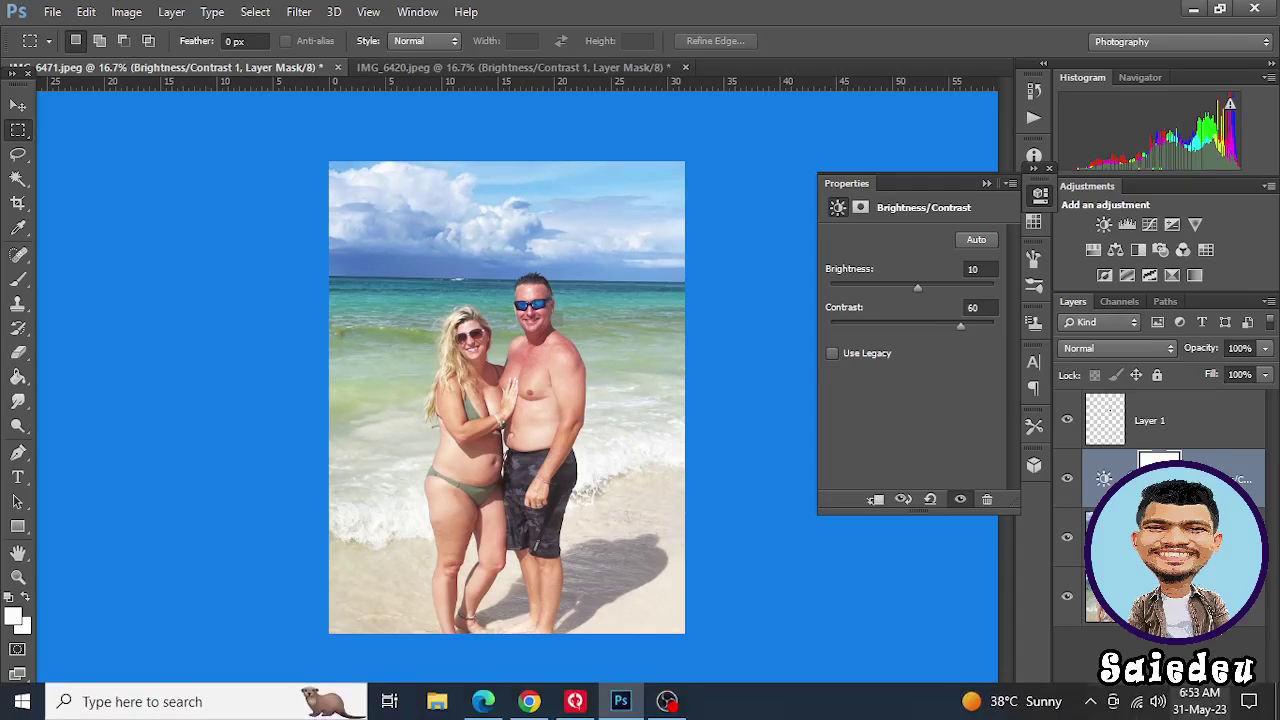
# - Add a Levels adjustment layer to the IMG_6471 photo and set the RGB midtone level to 1.04
pyautogui.click(1172, 710)
pyautogui.click(1140, 393)
pyautogui.moveTo(853, 376); pyautogui.dragTo(921, 376)
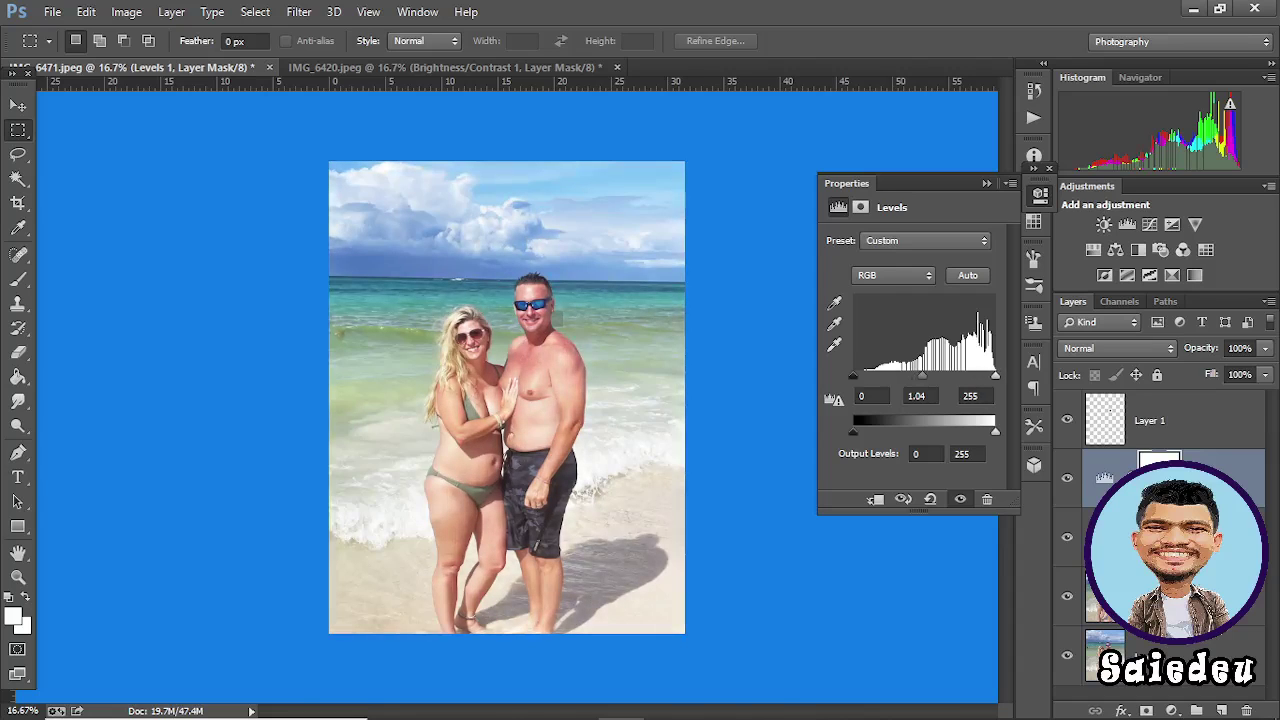
# - Add a Hue/Saturation adjustment layer to the IMG_6471 photo, try small hue shifts and leave Hue at 0
pyautogui.click(1172, 710)
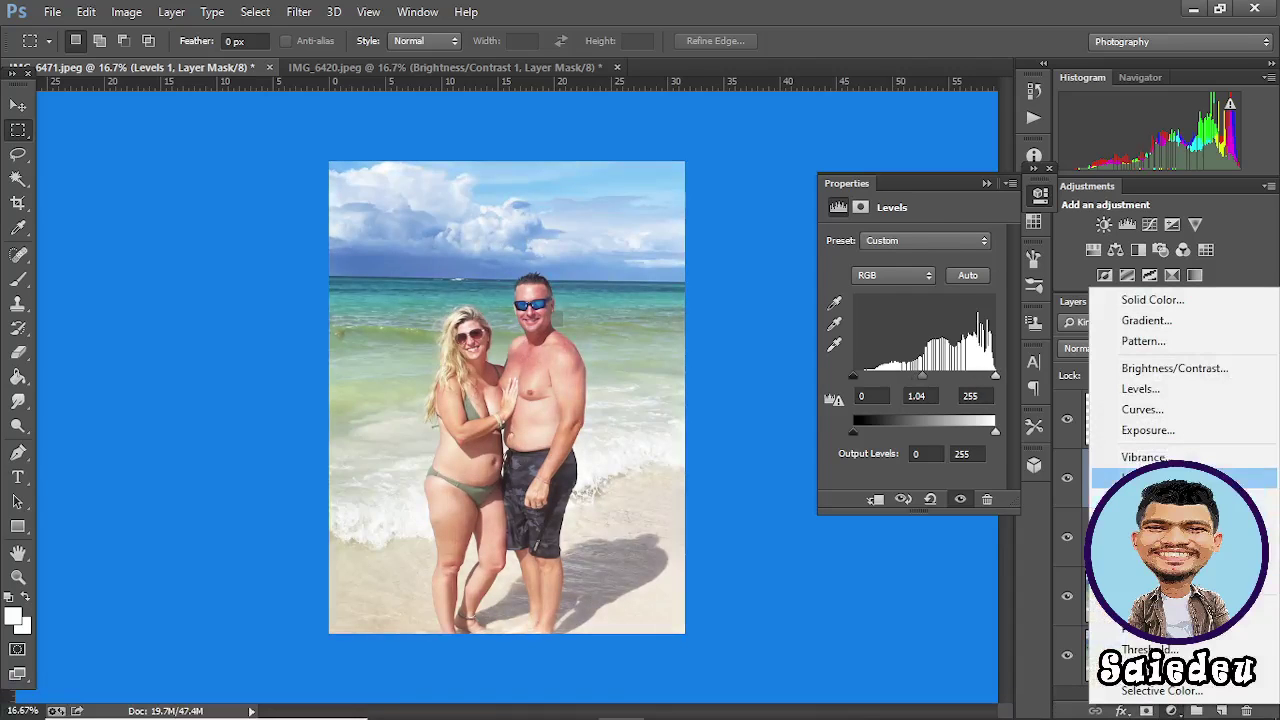
pyautogui.click(1150, 478)
pyautogui.moveTo(912, 310)
pyautogui.mouseDown()
pyautogui.moveTo(895, 310)
pyautogui.moveTo(927, 310)
pyautogui.moveTo(910, 310)
pyautogui.mouseUp()
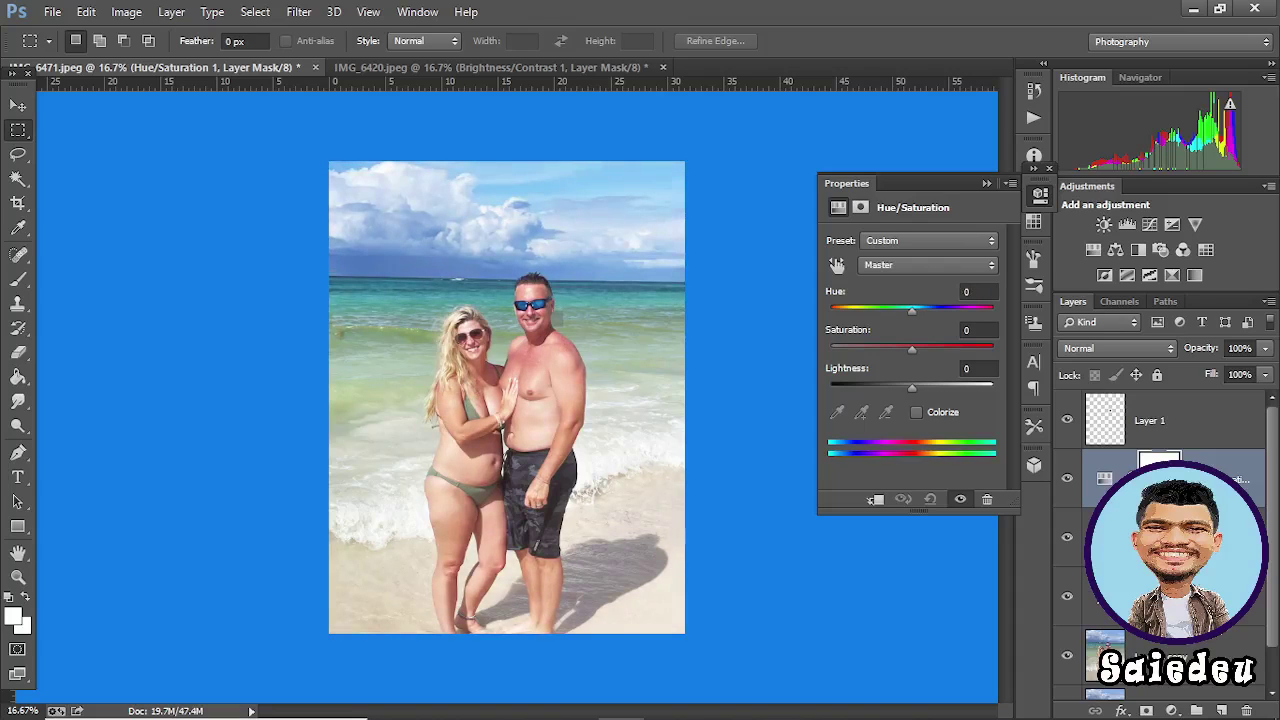
# - Add a Curves adjustment layer to the IMG_6471 photo and raise the RGB curve slightly at input 99
pyautogui.click(1171, 710)
pyautogui.click(1142, 411)
pyautogui.moveTo(906, 368); pyautogui.dragTo(914, 366)
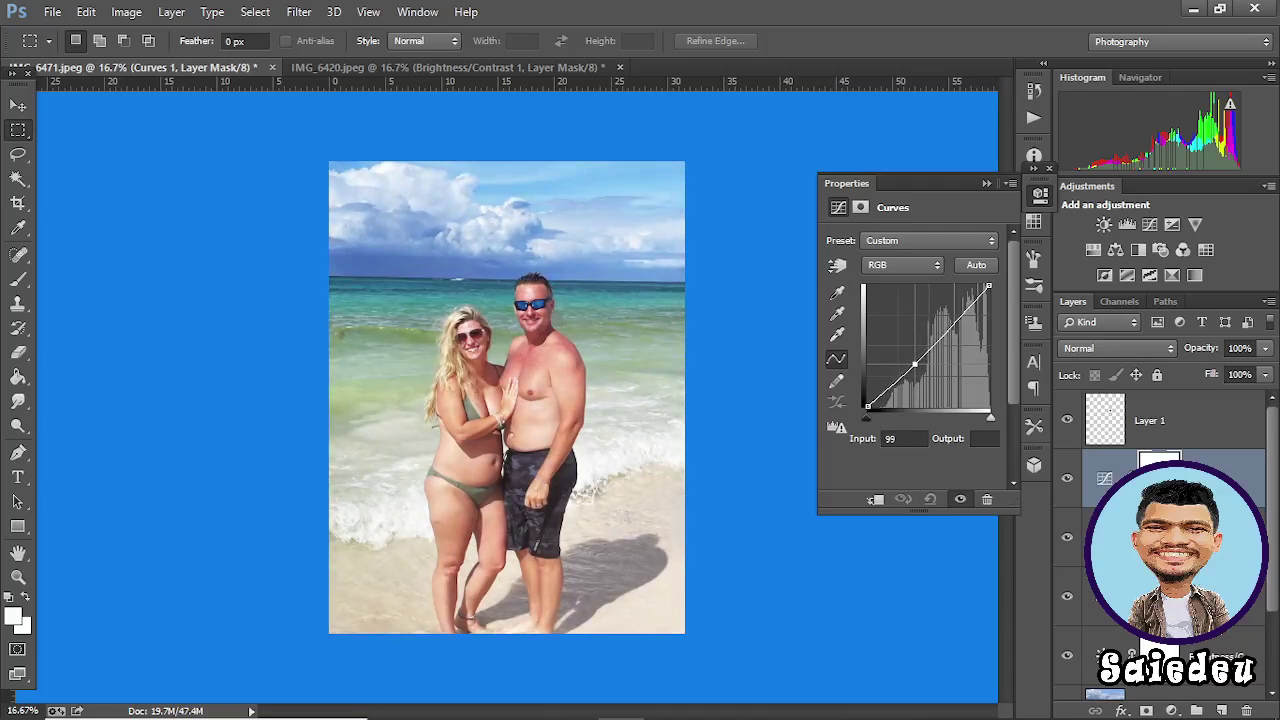
pyautogui.moveTo(914, 366); pyautogui.dragTo(913, 355)
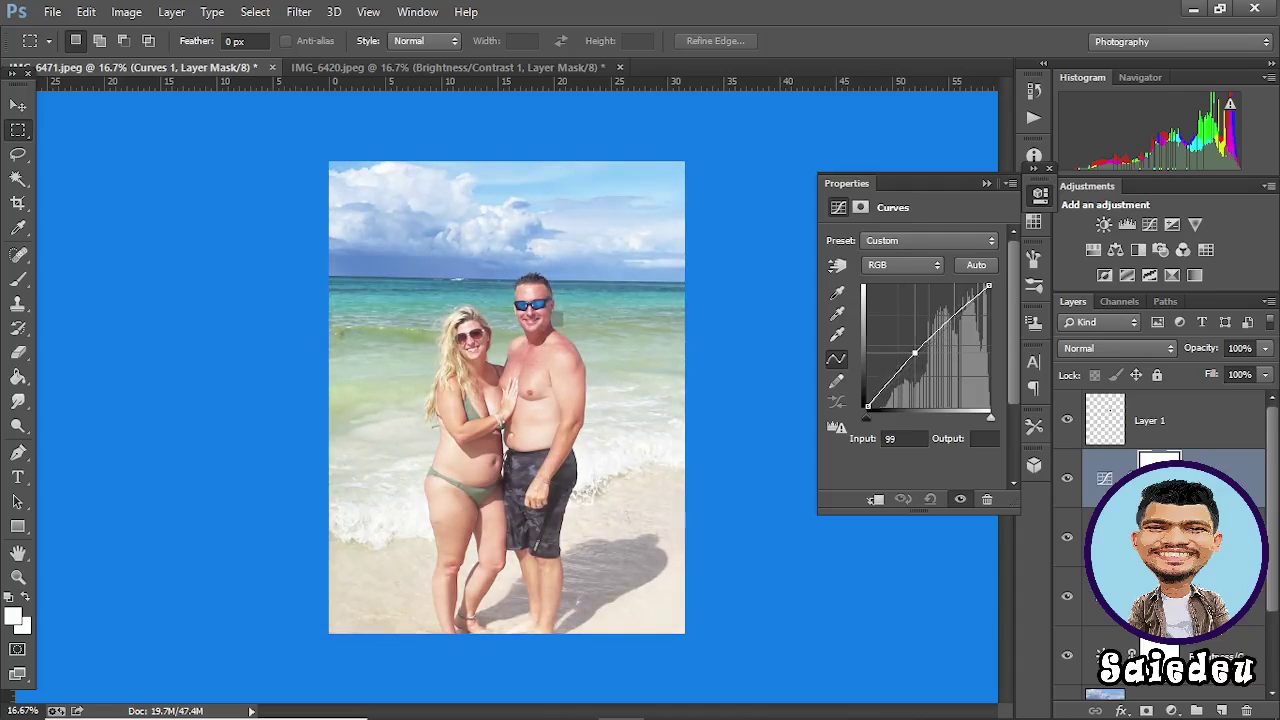
# - Move Layer 1 below the adjustment layers and compare the IMG_6471 photo with the original by toggling all layers above Layer 0
pyautogui.moveTo(1150, 420); pyautogui.dragTo(1150, 585)
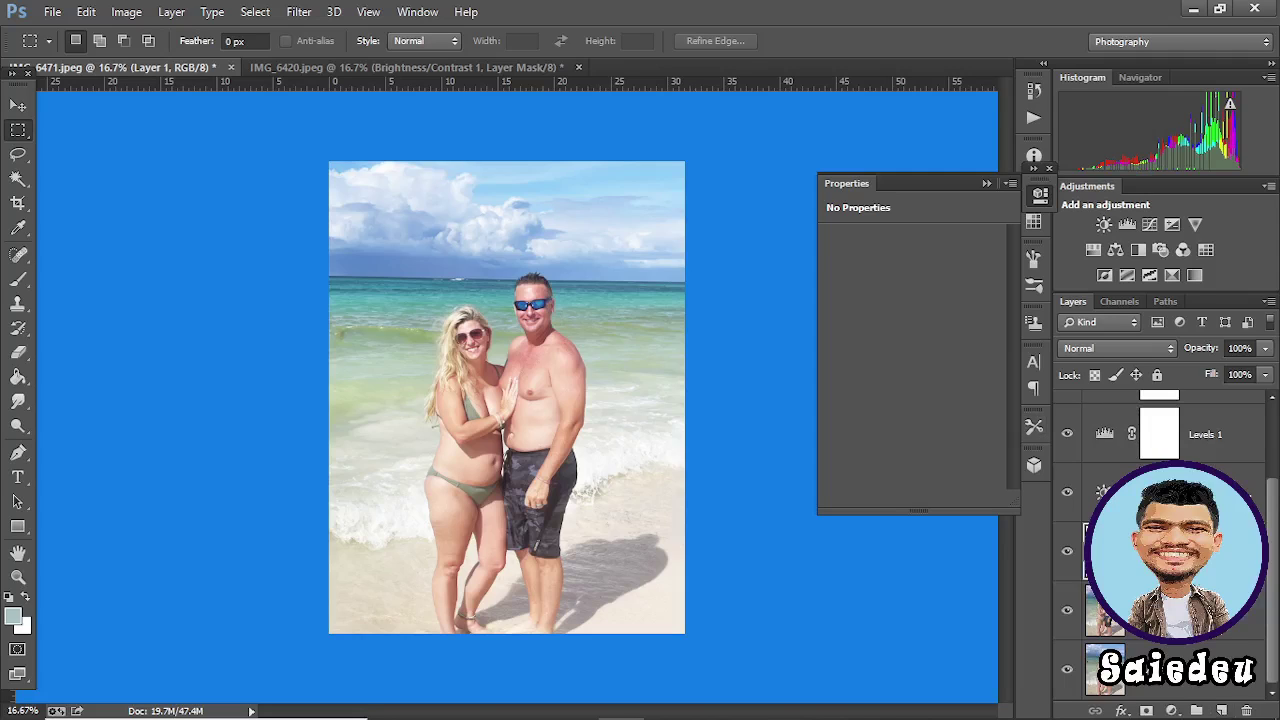
pyautogui.keyDown('alt'); pyautogui.click(1067, 669); pyautogui.keyUp('alt')
pyautogui.keyDown('alt'); pyautogui.click(1067, 669); pyautogui.keyUp('alt')
pyautogui.keyDown('alt'); pyautogui.click(1067, 669); pyautogui.keyUp('alt')
pyautogui.keyDown('alt'); pyautogui.click(1067, 669); pyautogui.keyUp('alt')
pyautogui.keyDown('alt'); pyautogui.click(1067, 669); pyautogui.keyUp('alt')
pyautogui.keyDown('alt'); pyautogui.click(1067, 669); pyautogui.keyUp('alt')
pyautogui.keyDown('alt'); pyautogui.click(1067, 669); pyautogui.keyUp('alt')
pyautogui.keyDown('alt'); pyautogui.click(1067, 669); pyautogui.keyUp('alt')
pyautogui.keyDown('alt'); pyautogui.click(1067, 669); pyautogui.keyUp('alt')
pyautogui.keyDown('alt'); pyautogui.click(1067, 669); pyautogui.keyUp('alt')
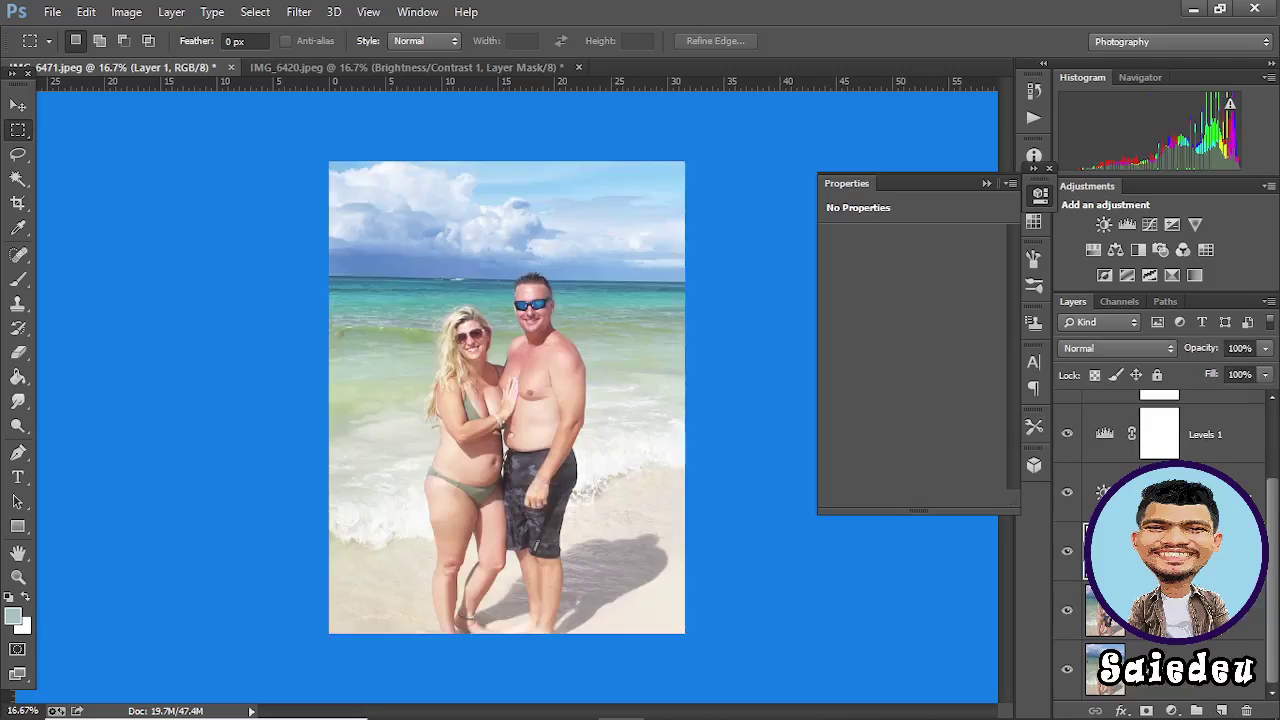